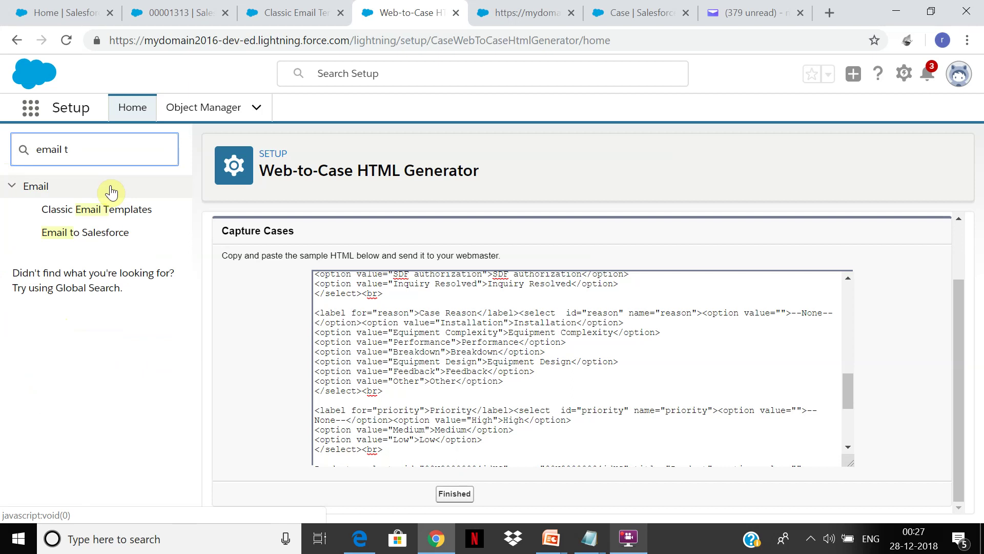
Search Setup Quick Find for 'il-' and open Email-to-Case under Service feature settings
text(il-)
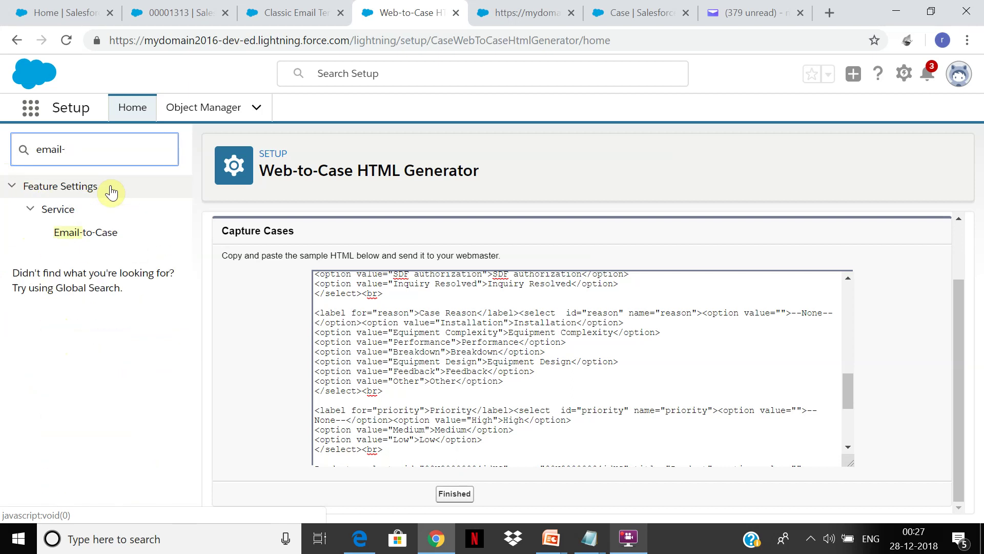
click(84, 238)
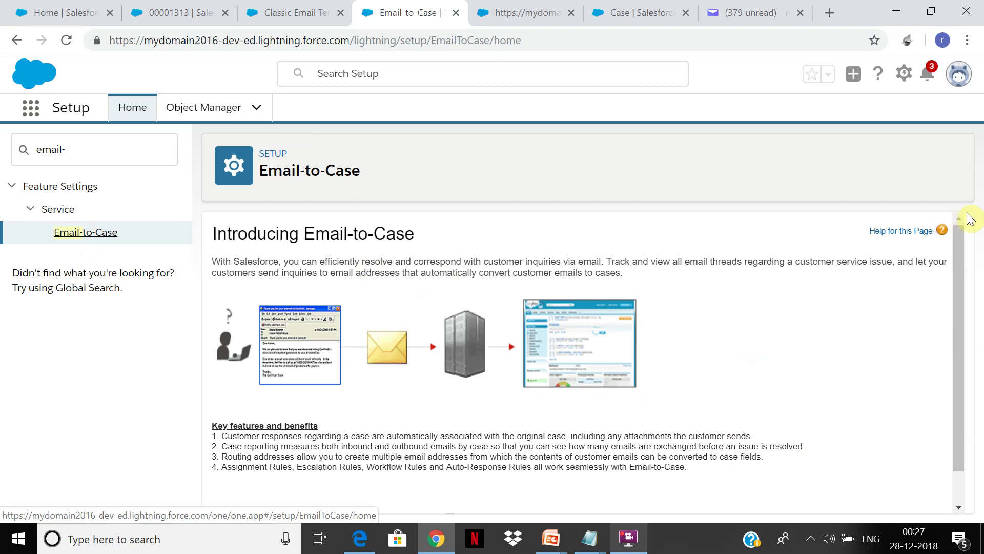
Scroll through the Introducing Email-to-Case page and continue to its settings
drag(955, 246, 951, 305)
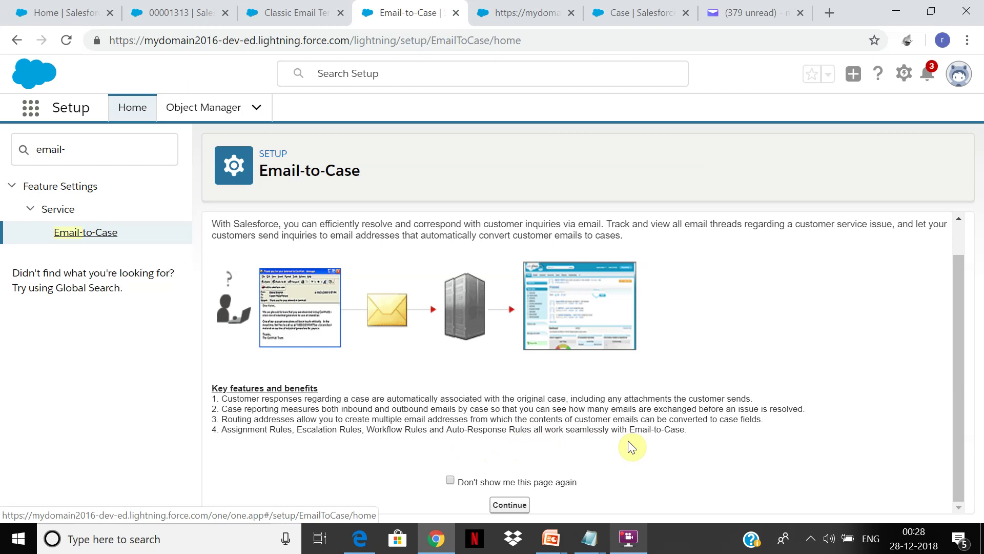
click(507, 506)
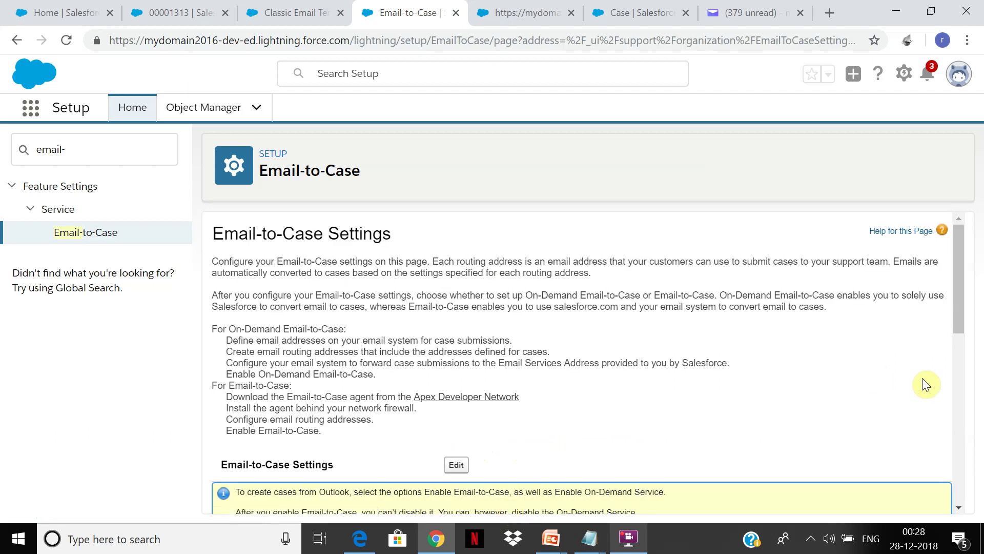
Scroll to Routing Addresses, find the verified 'test' address, and check its source choices
drag(958, 266, 956, 355)
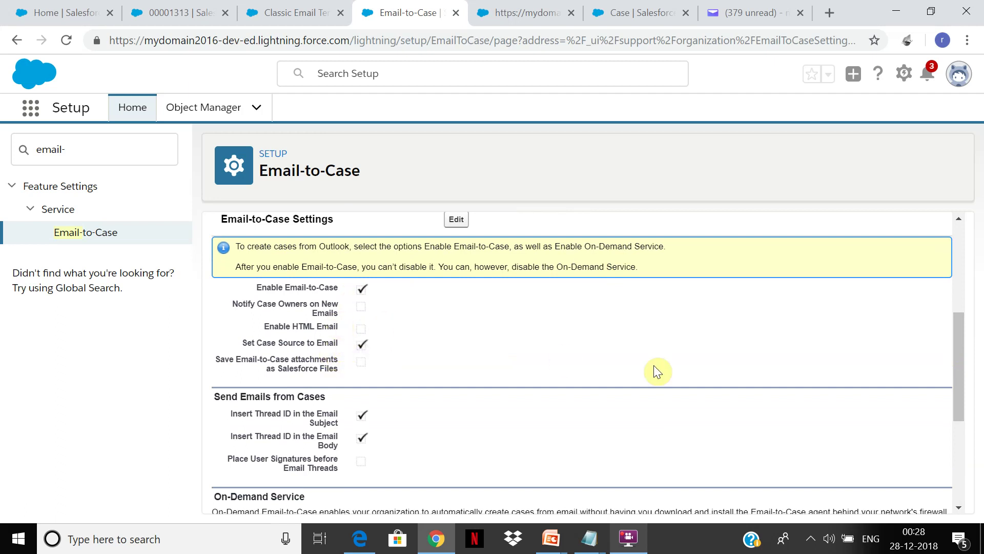
drag(956, 346, 940, 429)
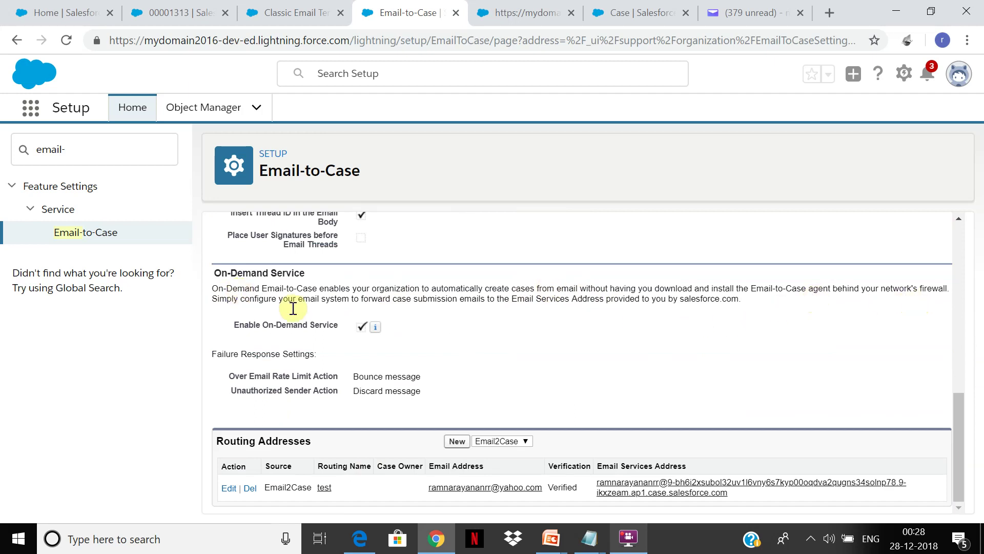
mouse_move(378, 328)
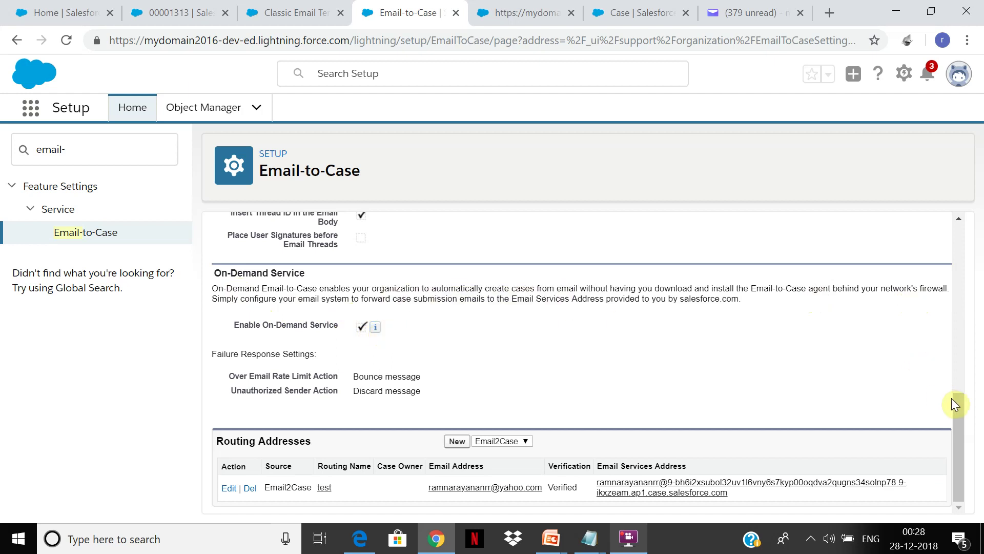
drag(960, 413, 962, 338)
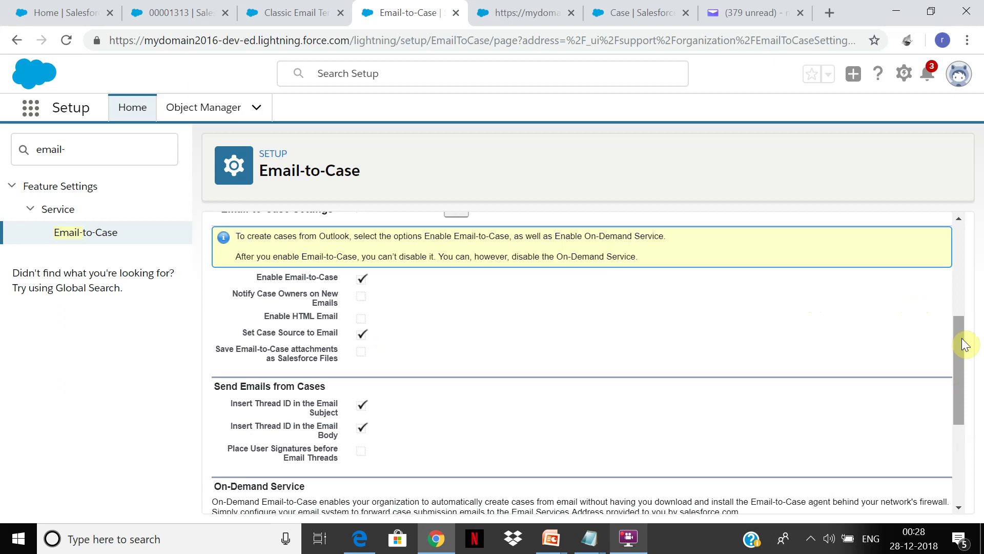
drag(958, 341, 958, 317)
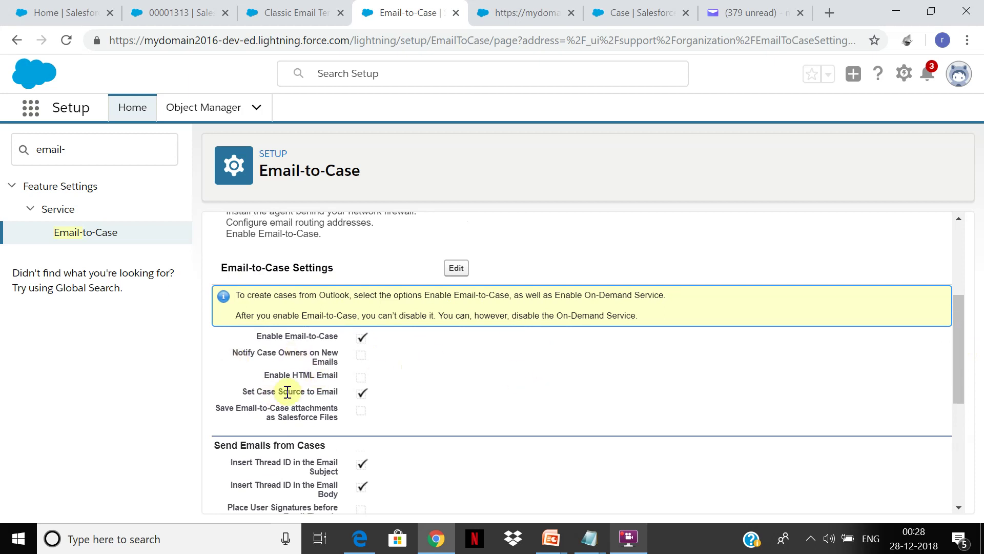
drag(958, 319, 944, 392)
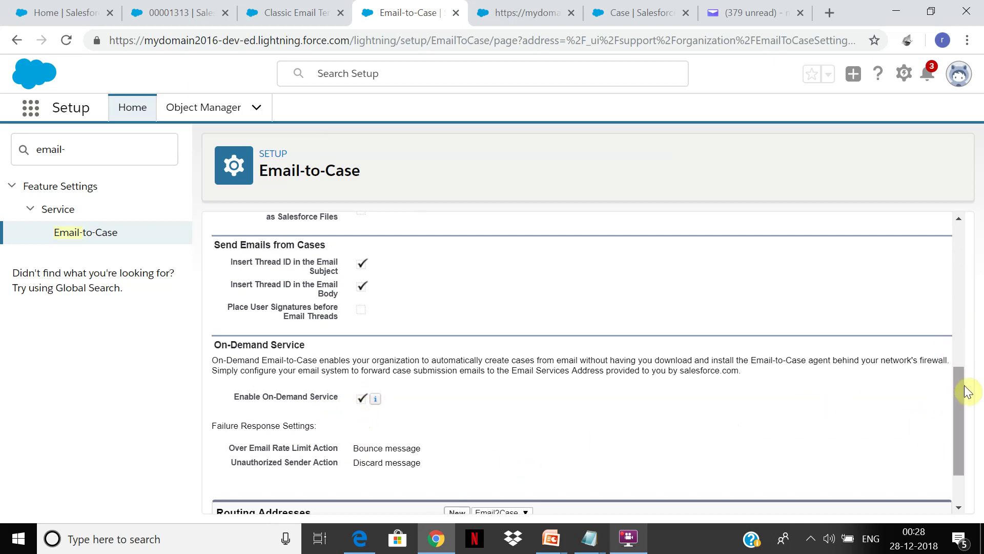
drag(958, 391, 945, 423)
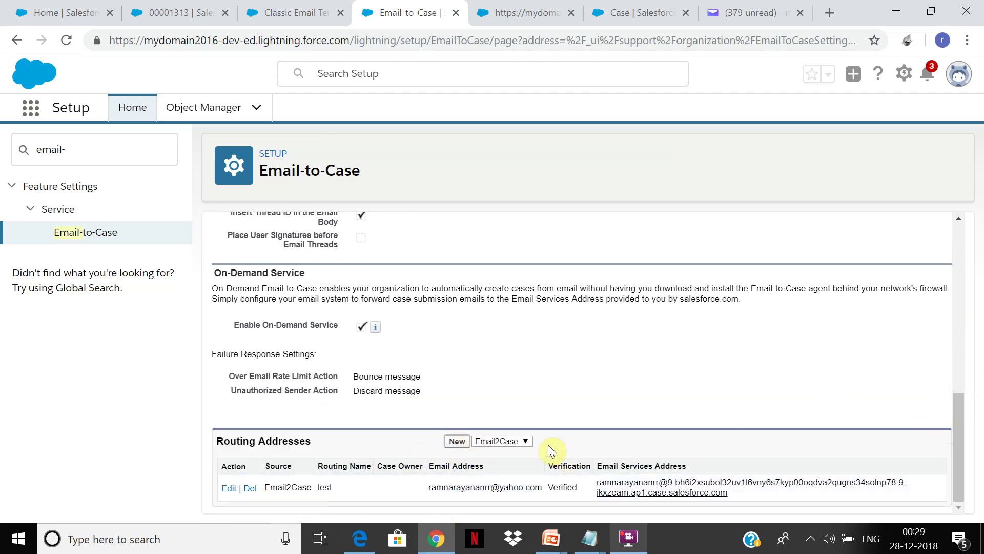
click(506, 443)
click(505, 443)
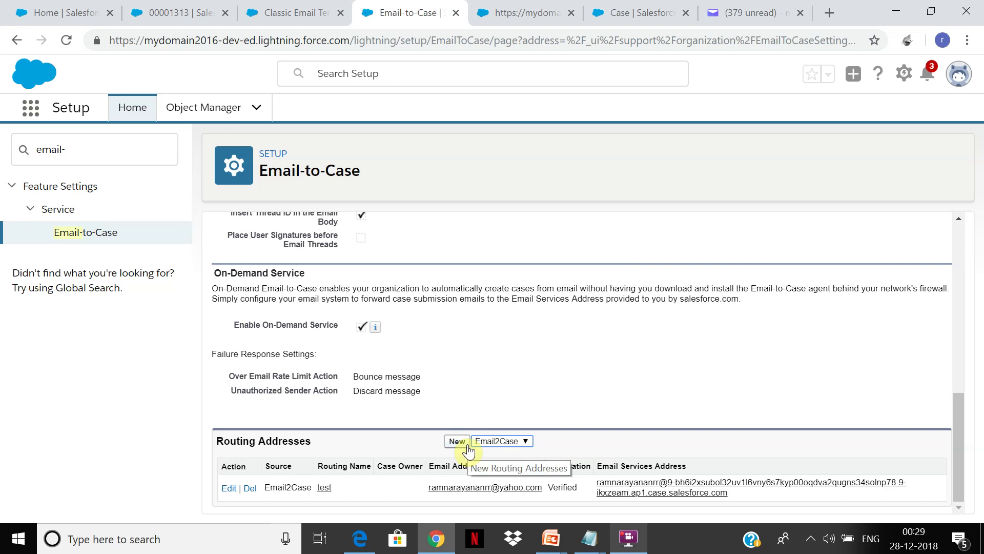
Delete the 'test' routing address, confirm the deletion, and reload the Email-to-Case Settings page
click(252, 489)
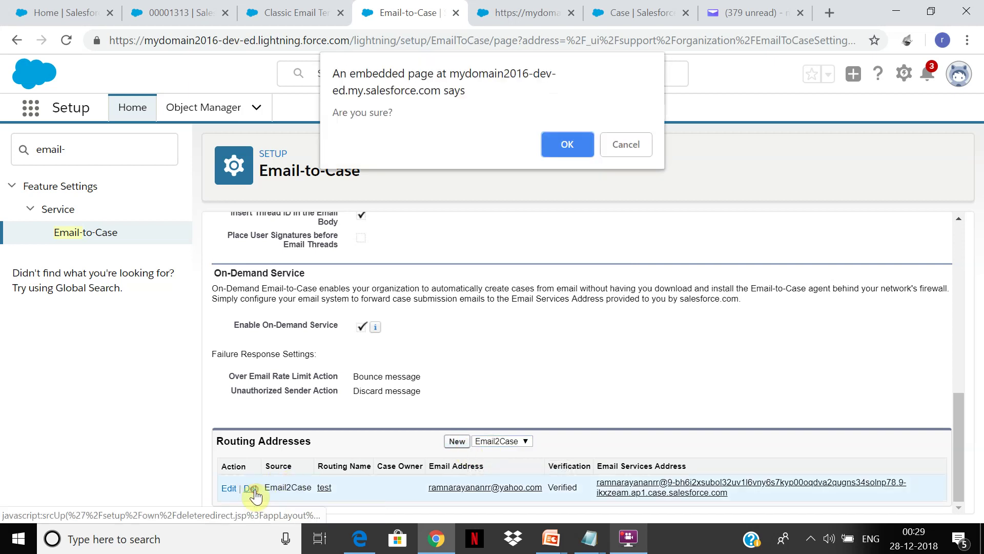
click(571, 141)
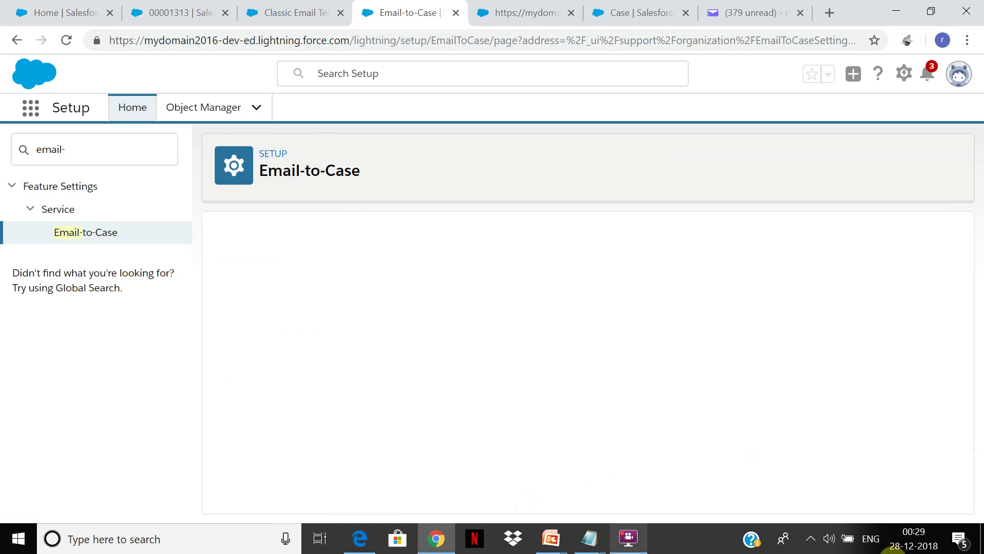
click(818, 535)
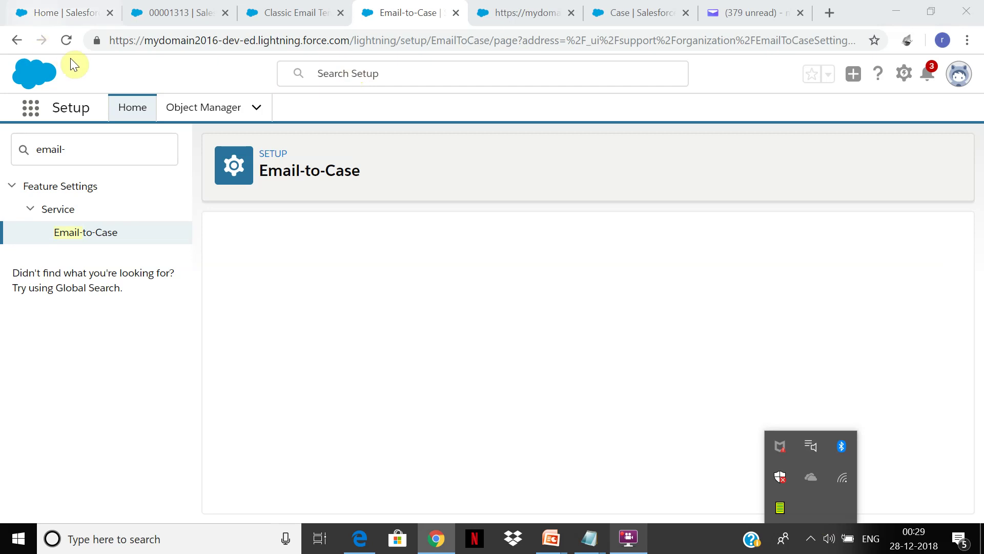
click(67, 43)
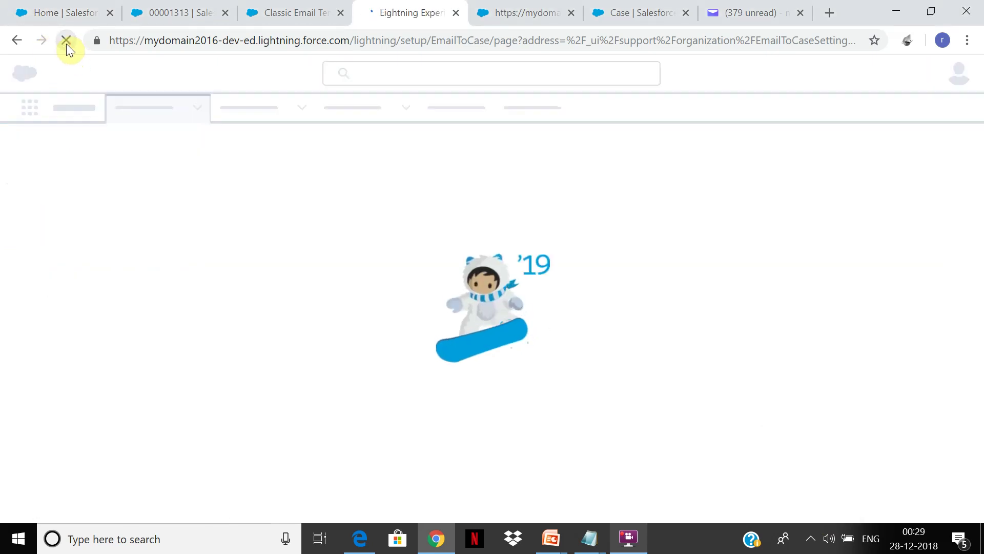
click(810, 542)
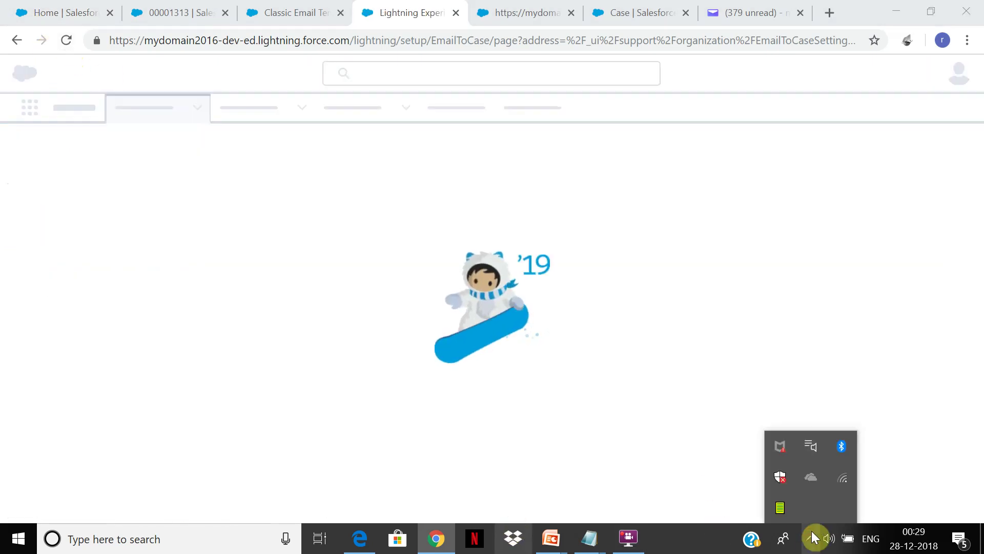
click(630, 538)
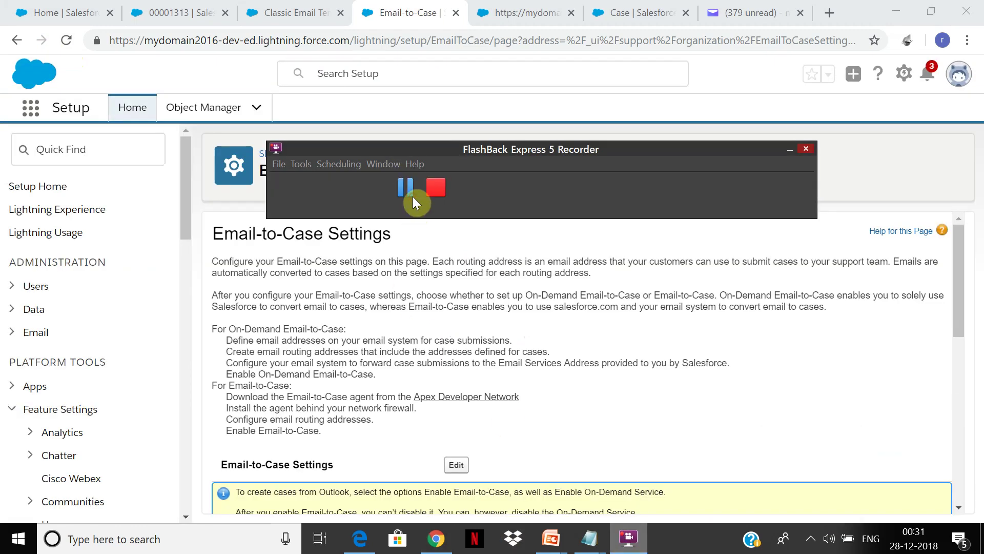
Scroll to Routing Addresses and confirm it reads 'No email addresses defined'
click(432, 372)
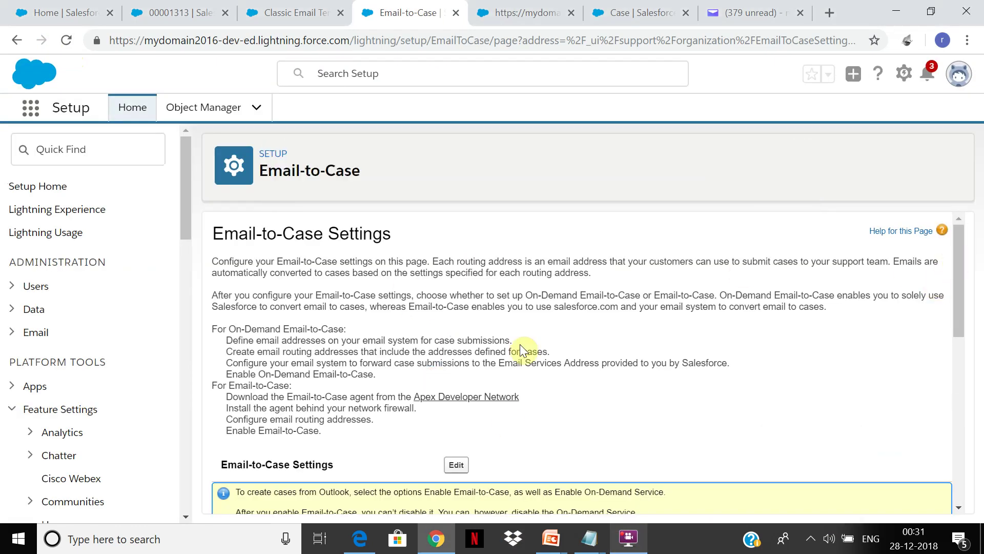
drag(217, 329, 506, 397)
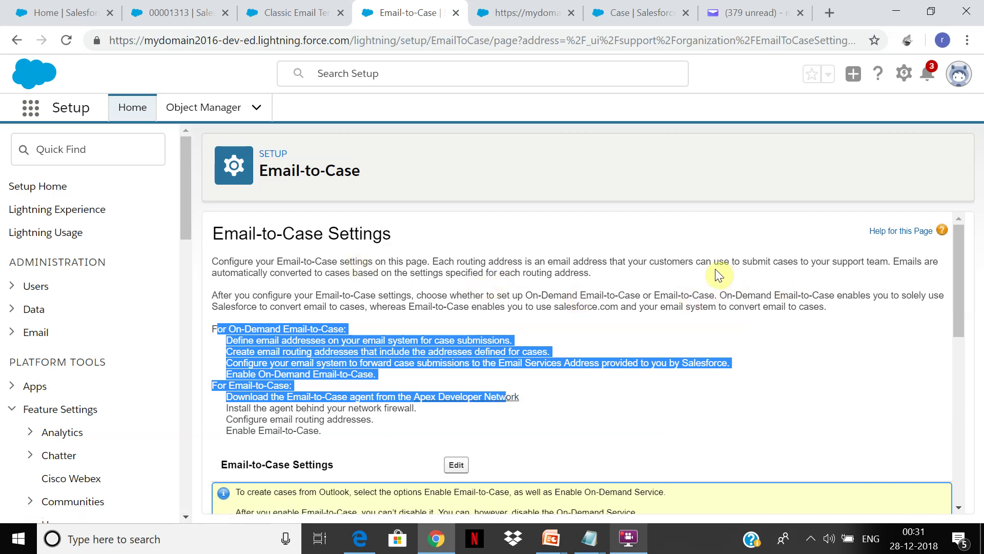
drag(957, 263, 954, 279)
click(795, 352)
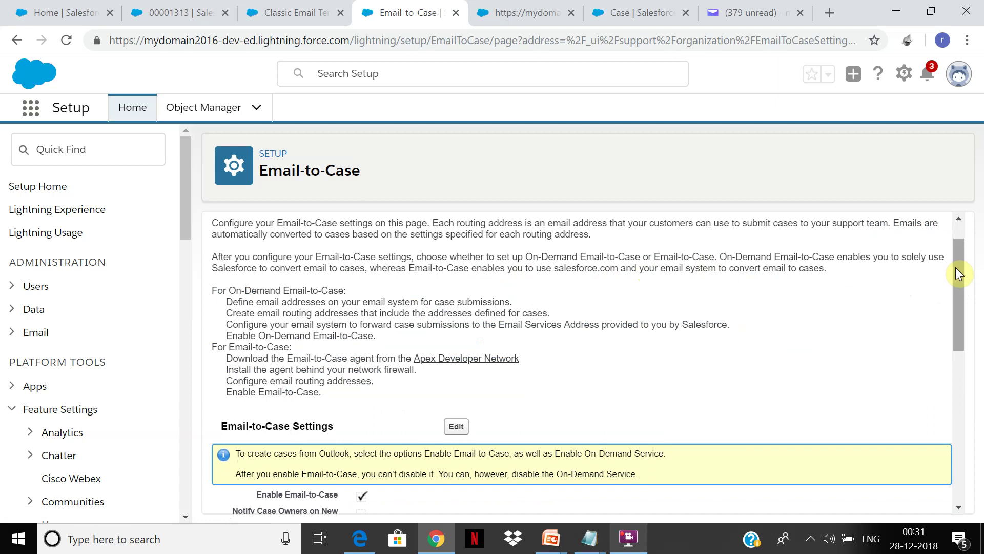
drag(955, 276, 954, 286)
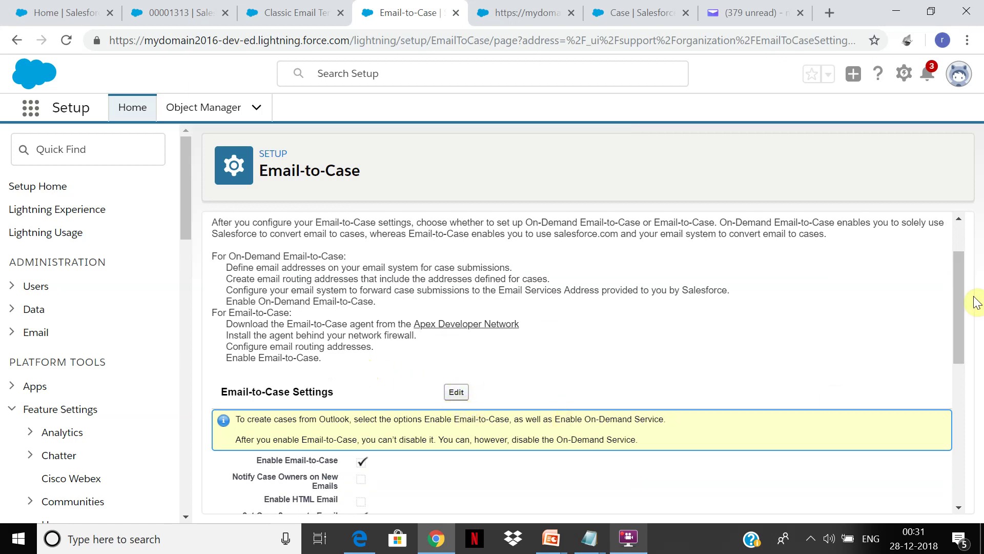
drag(960, 294, 934, 460)
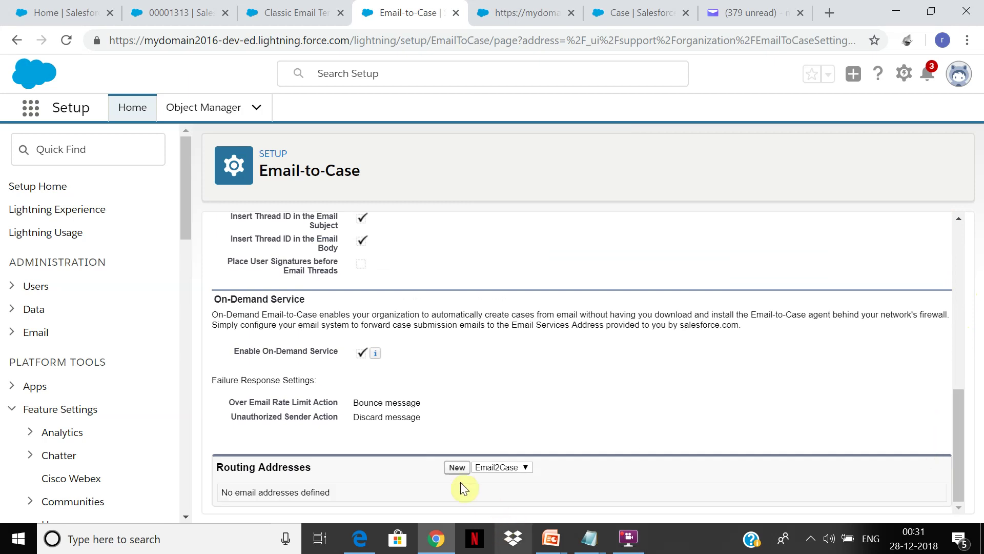
Add a new routing address named 'newroute' with the sender's Yahoo e-mail address
click(459, 469)
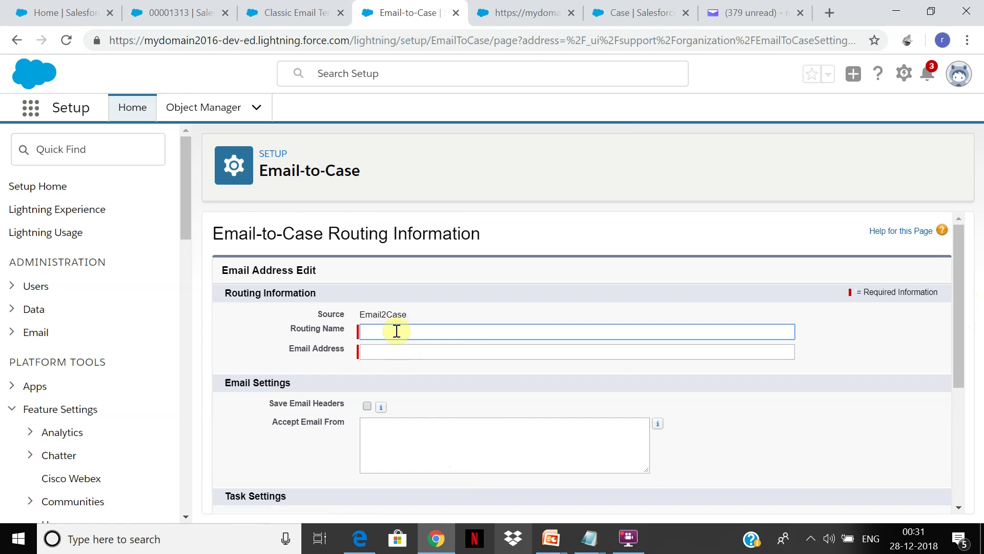
text(newroute)
key(Tab)
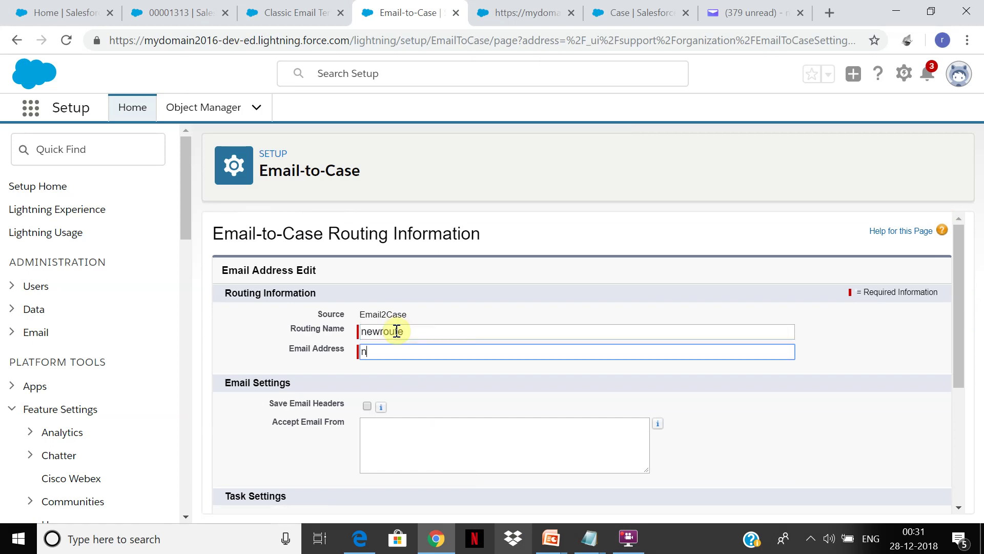
key(Tab)
mouse_move(381, 407)
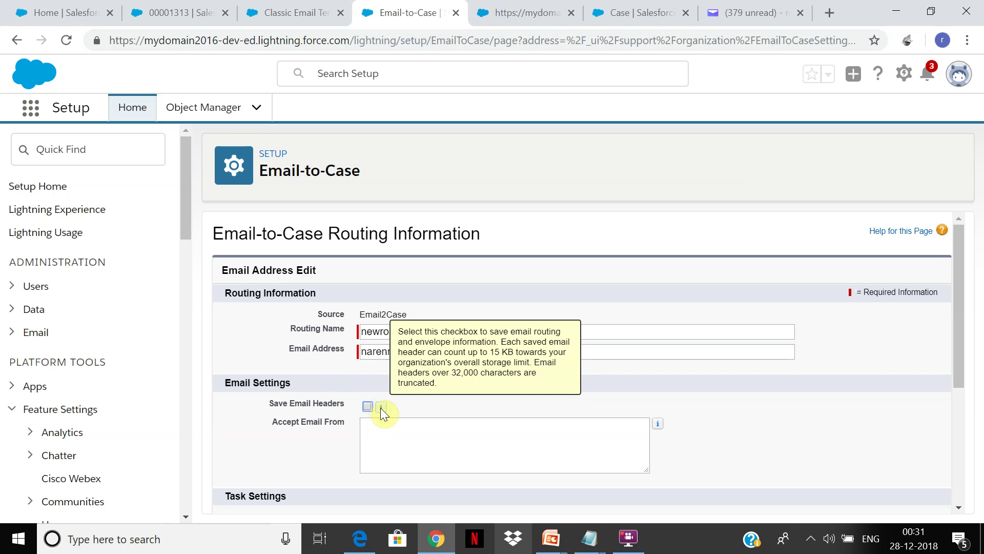
click(387, 440)
drag(962, 289, 956, 390)
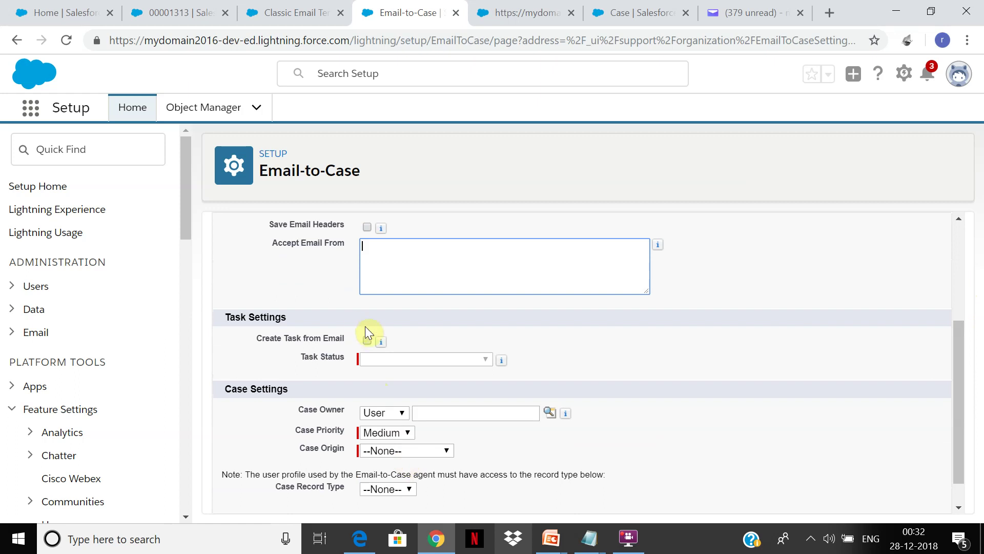
Enable creating a task from each incoming email, with task status In Progress
click(367, 342)
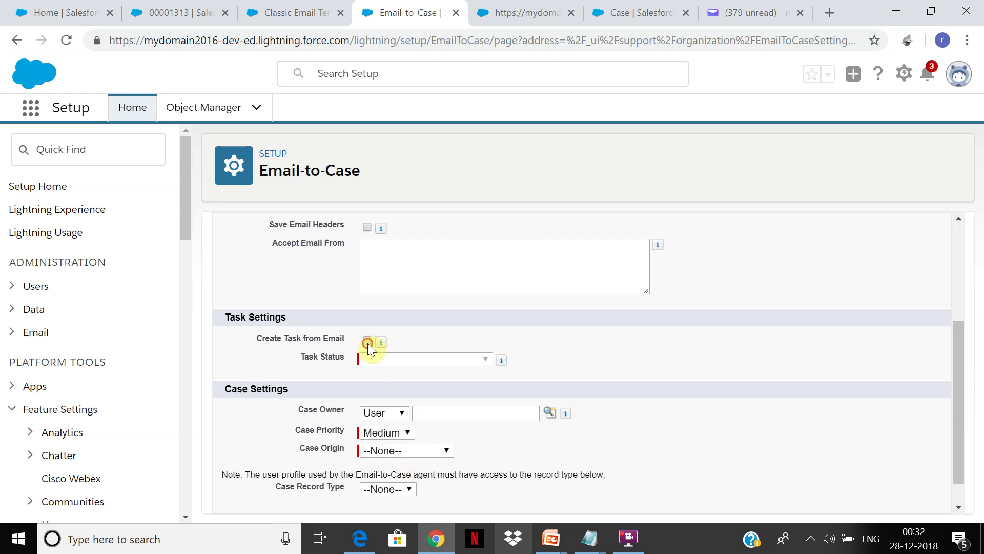
click(471, 358)
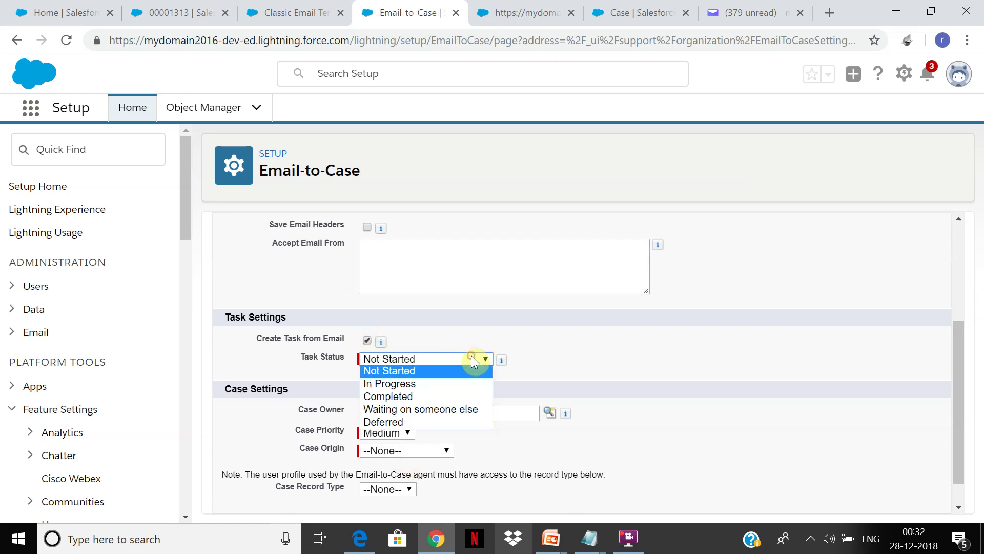
click(460, 381)
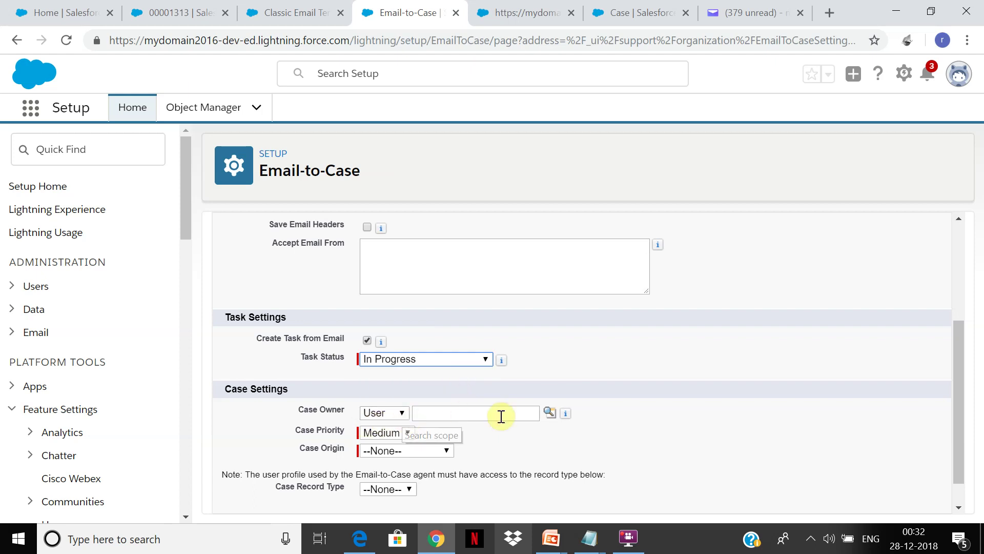
Close the owner lookup without choosing anyone and keep Case Owner type as User
click(548, 412)
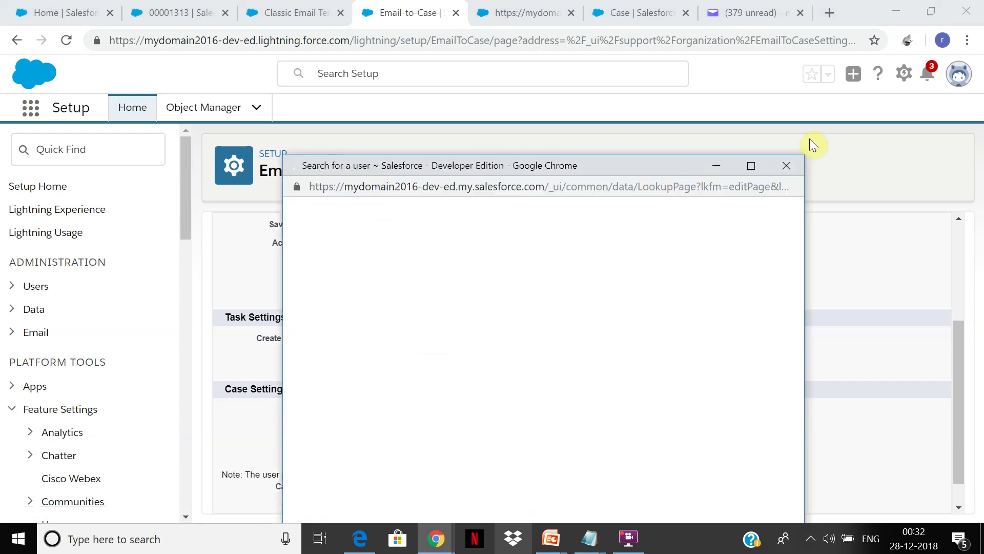
click(795, 163)
click(405, 413)
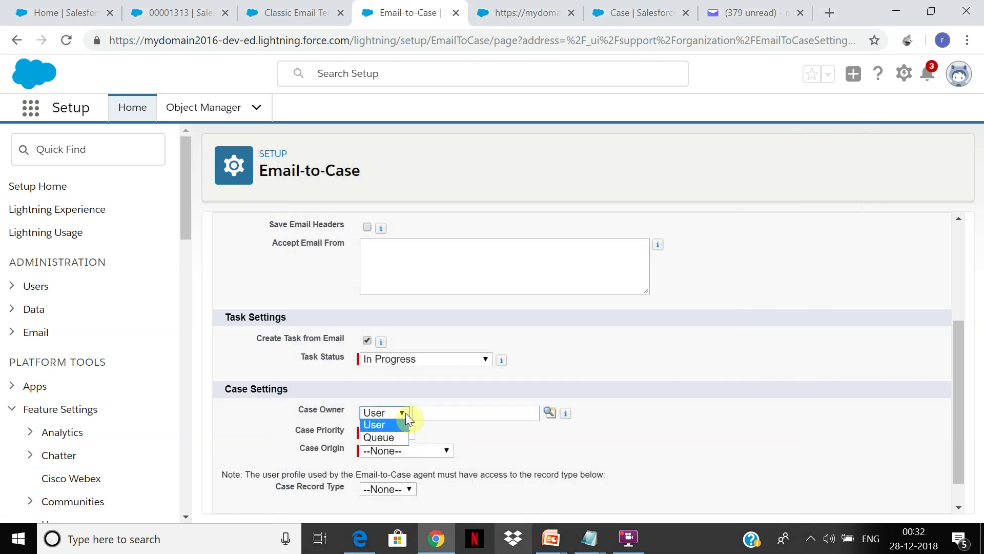
click(398, 413)
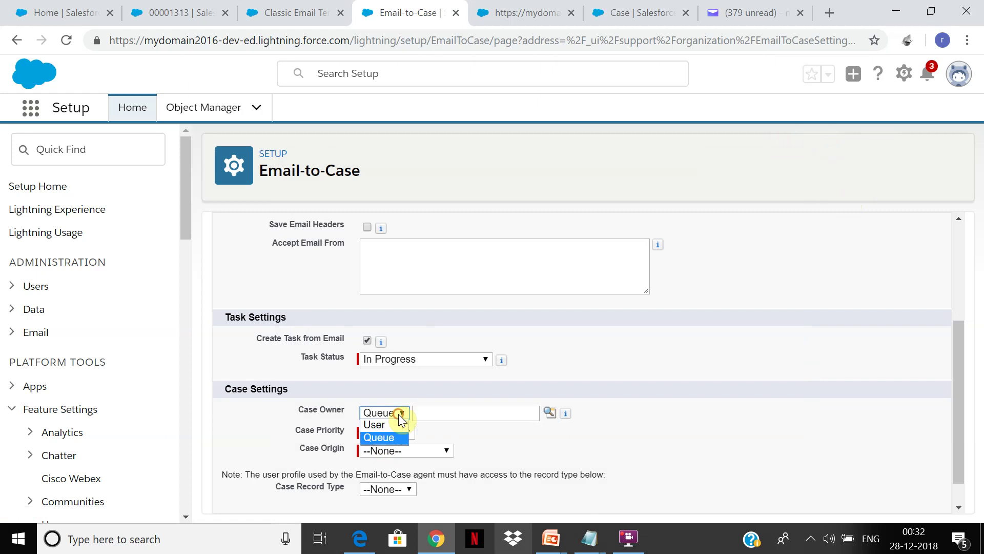
click(382, 425)
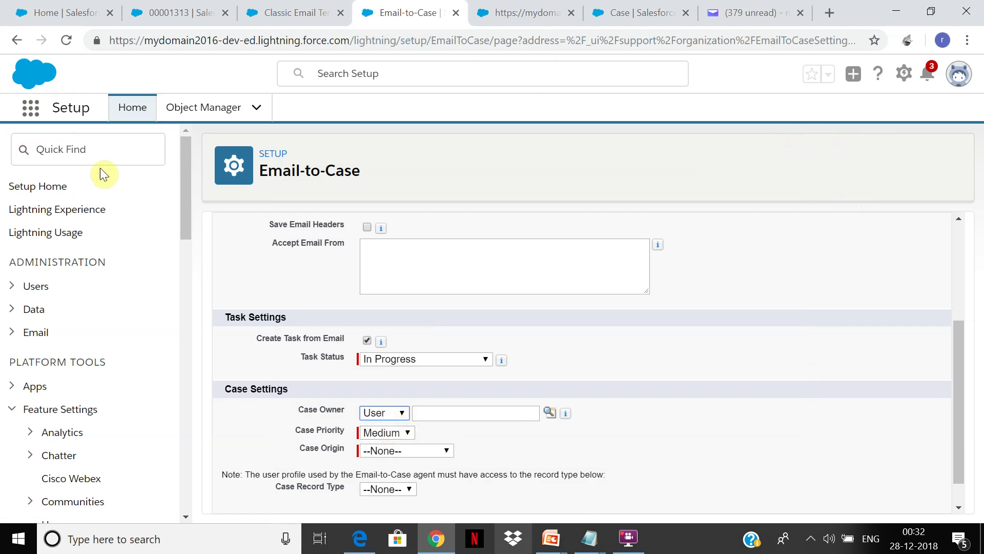
Search Quick Find for 'que' and open the Queues page listing Casequeuequote and DellQueu
click(106, 147)
text(que)
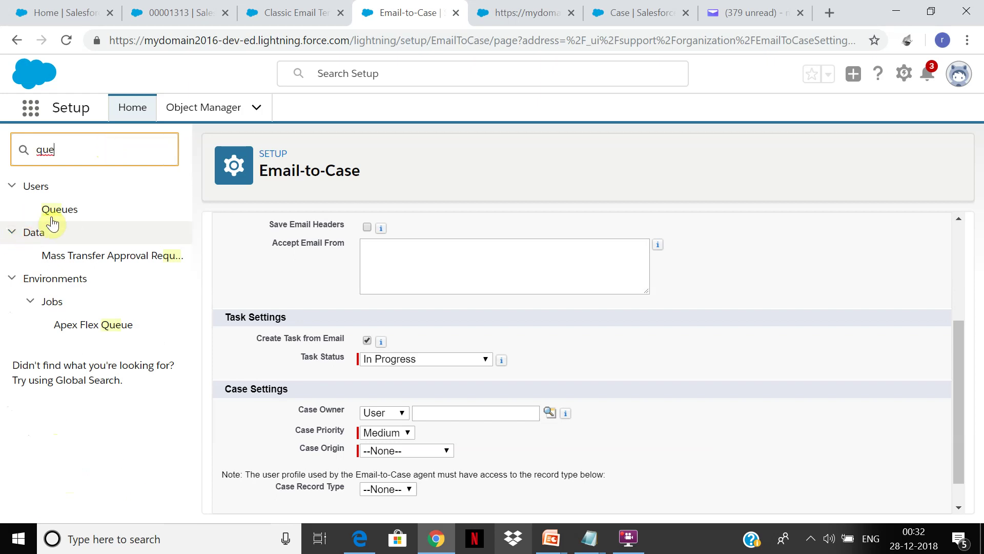
click(402, 412)
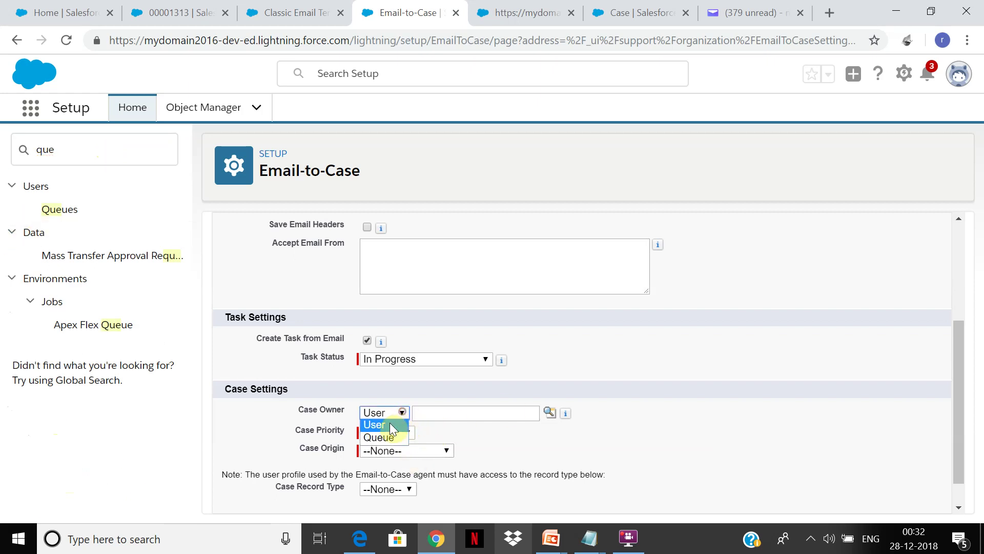
click(552, 415)
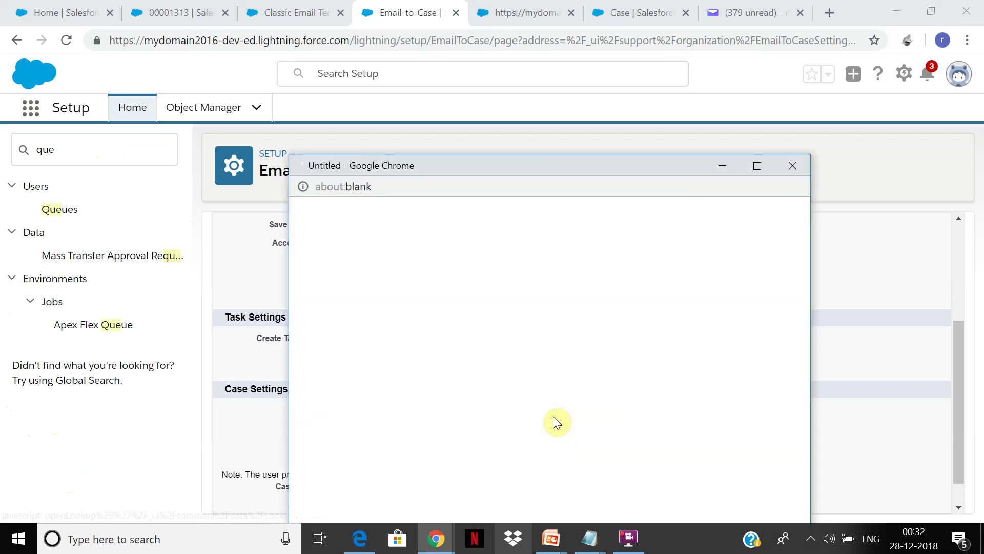
click(61, 210)
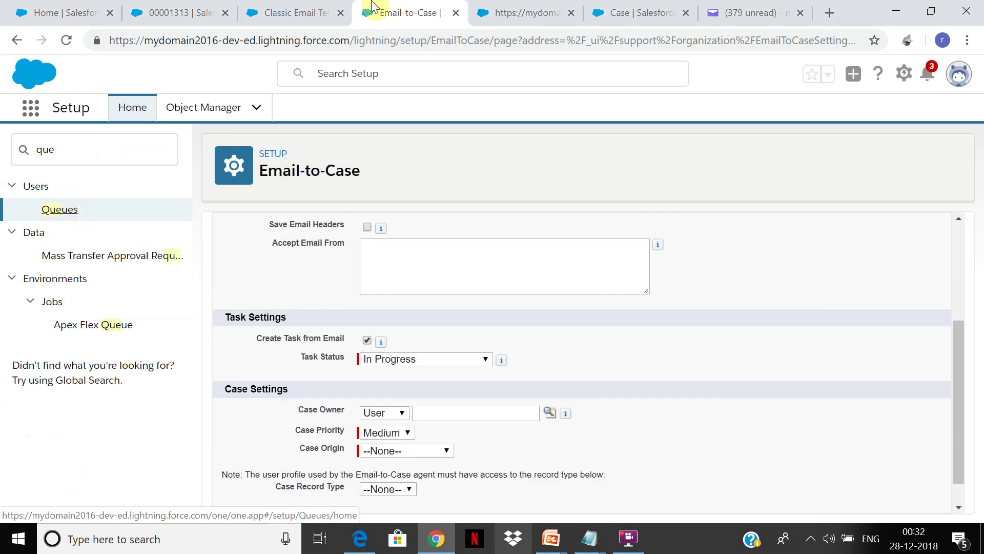
click(528, 8)
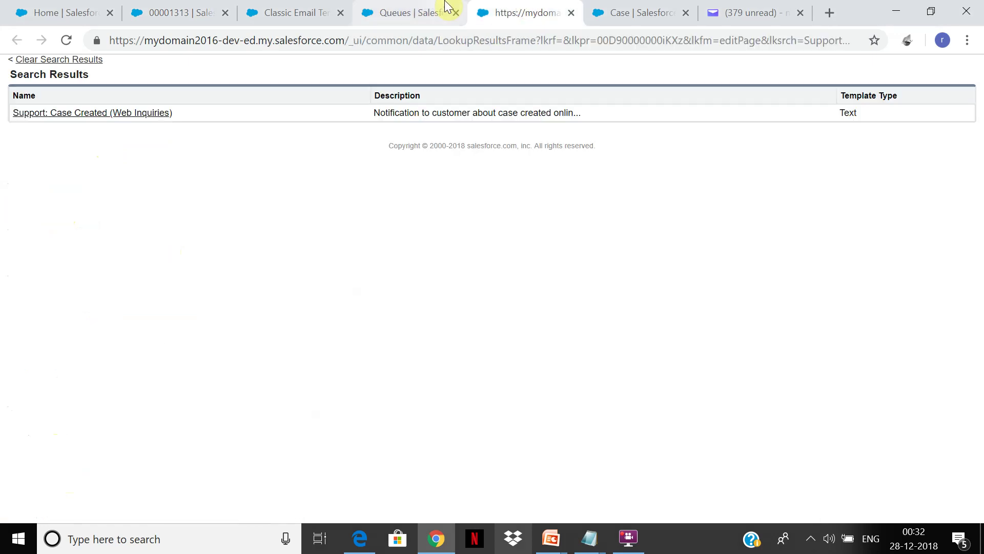
click(450, 10)
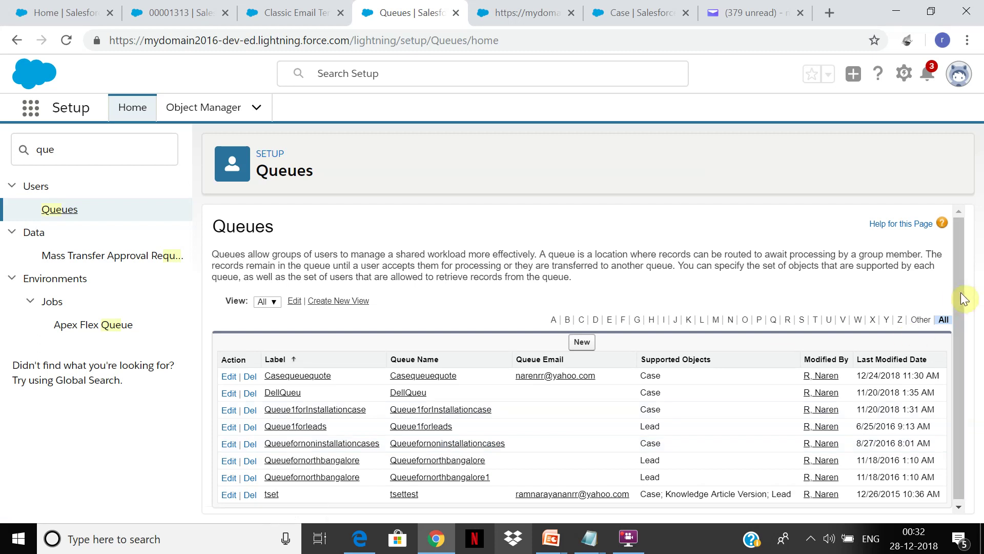
scroll(958, 296, down, 1)
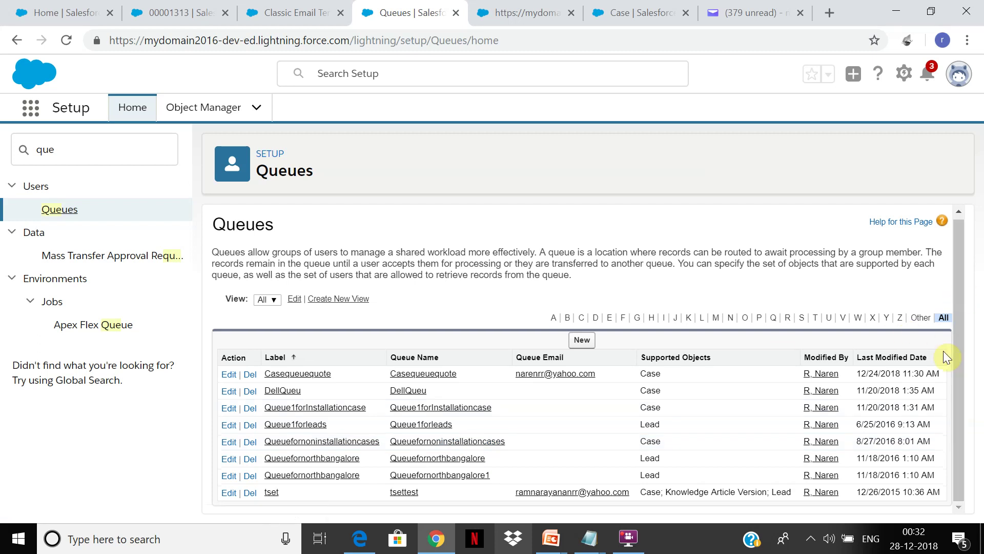
Create a new queue labelled Emailassignque, accept the suggested queue email, and open the routing configuration lookup
click(582, 340)
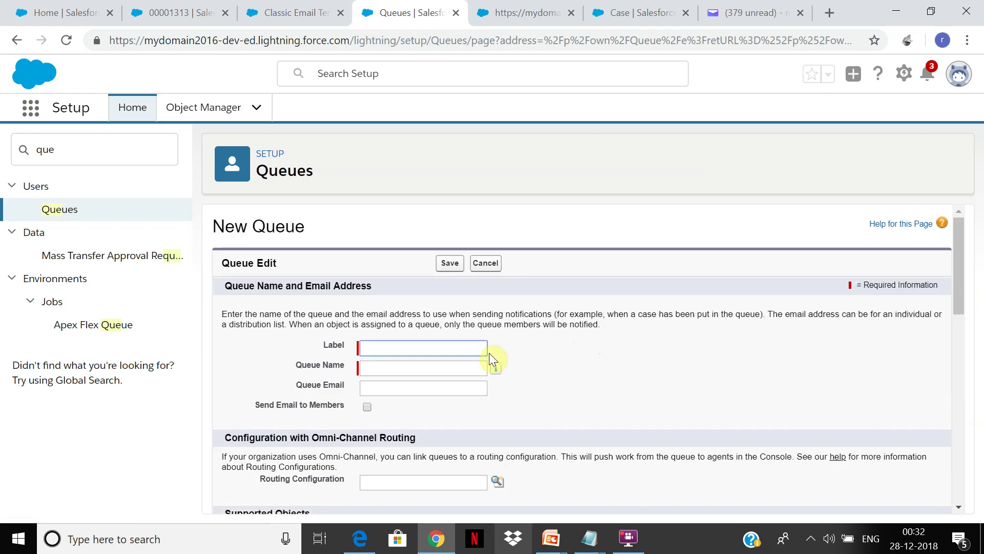
click(489, 352)
click(464, 348)
text(Email)
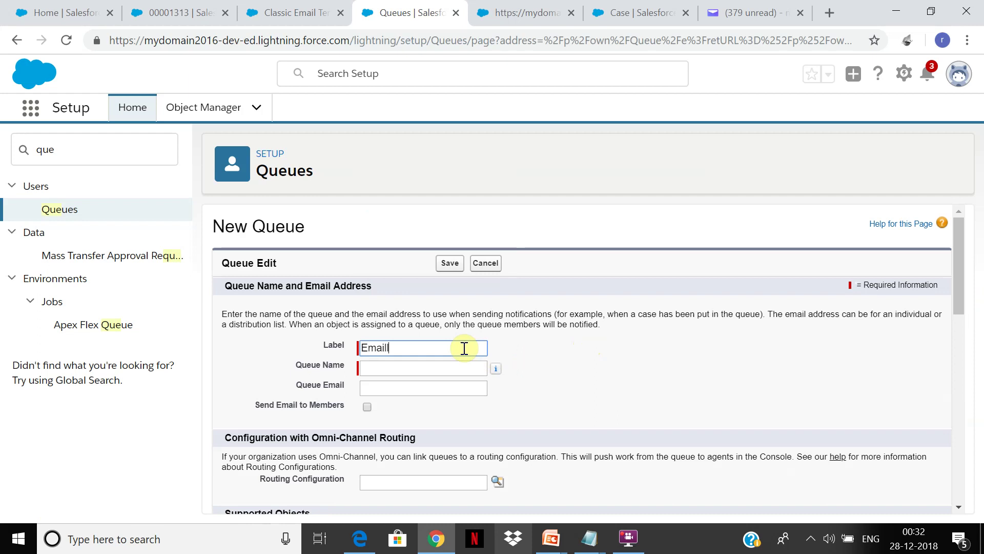
text(assign)
key(Tab)
key(Tab)
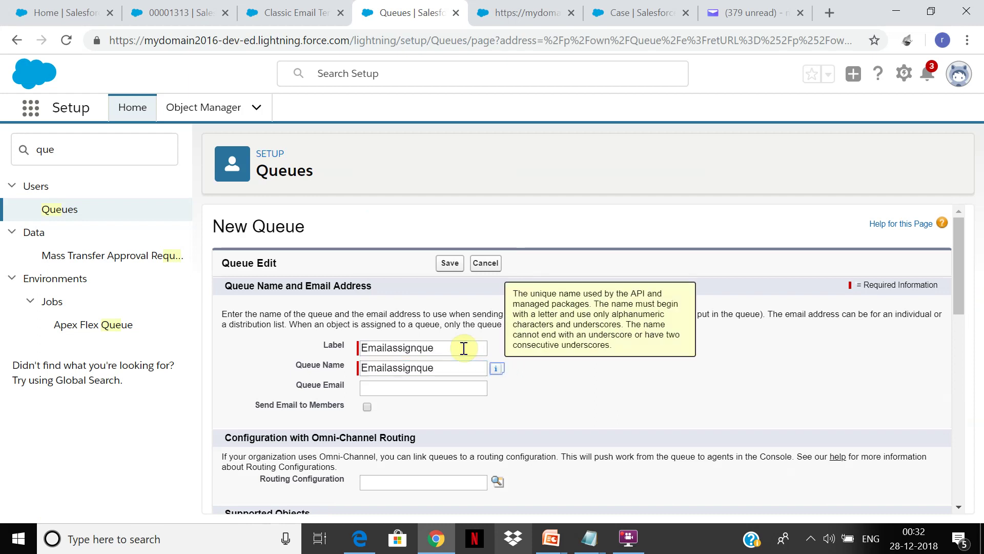
click(469, 382)
click(442, 426)
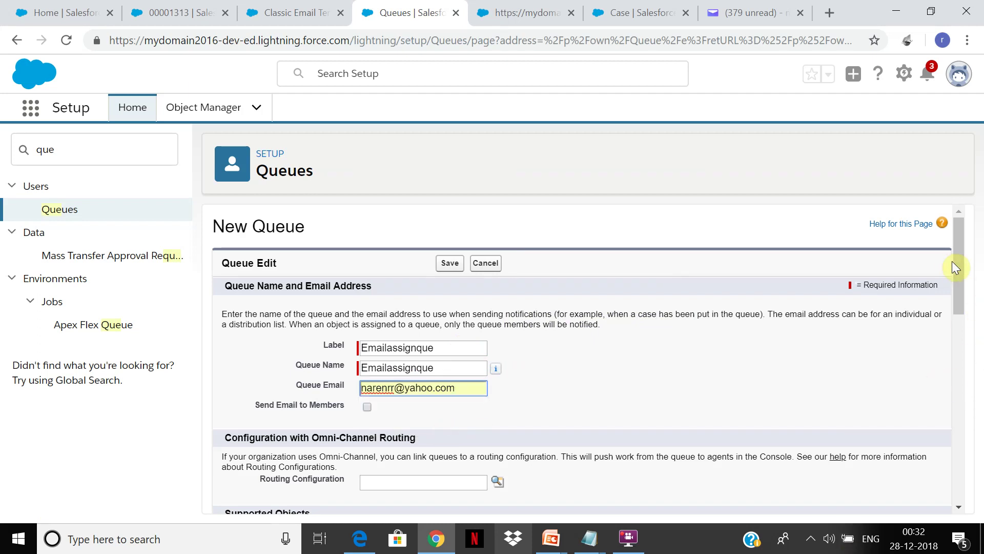
drag(952, 260, 940, 330)
click(501, 270)
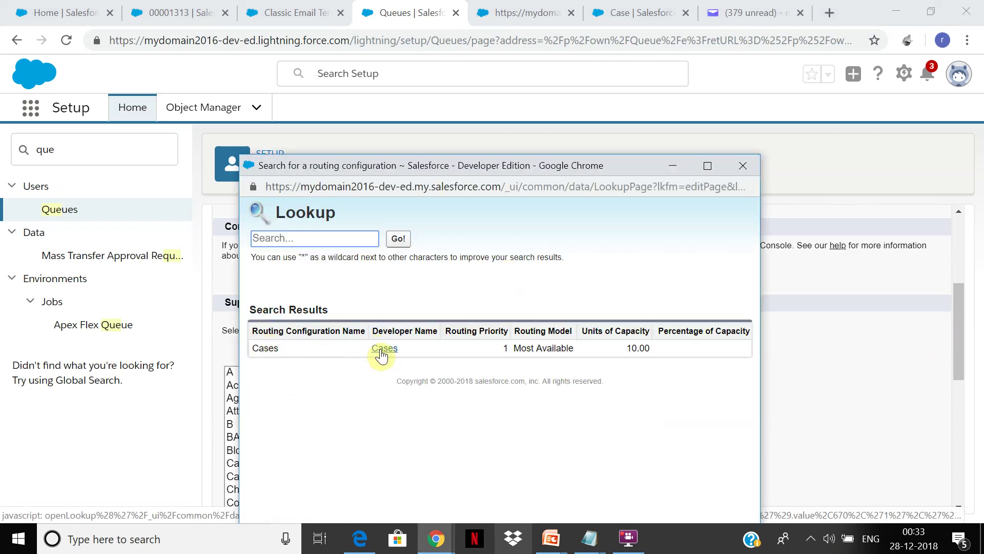
Choose Cases in the routing lookup, then return from the Classic Email Templates tab to the previous setup page
click(382, 351)
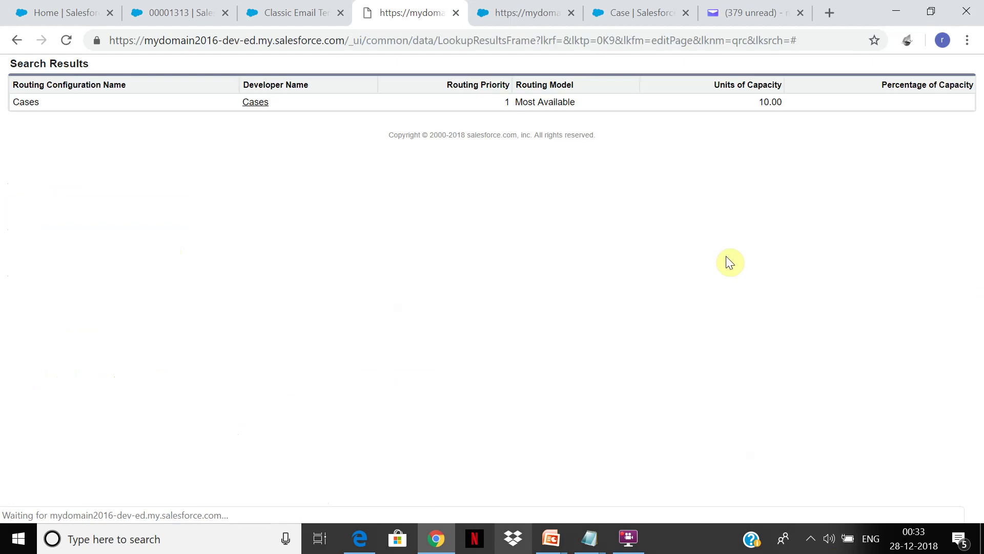
click(318, 7)
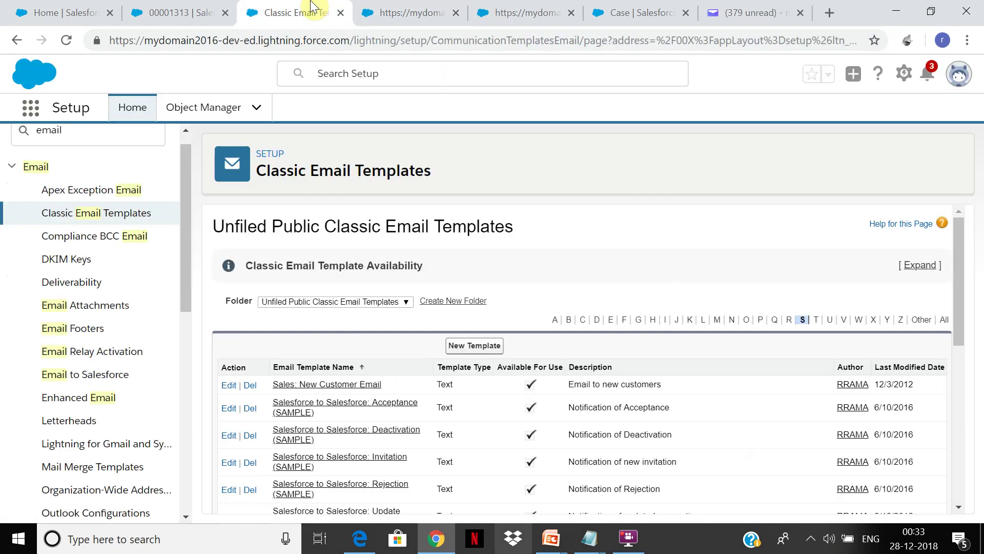
click(387, 7)
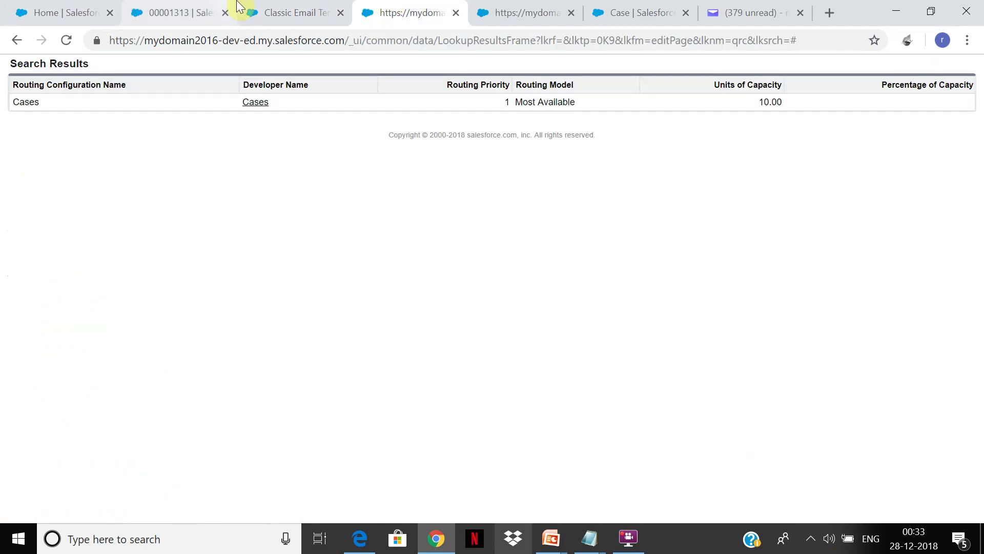
click(297, 8)
click(16, 41)
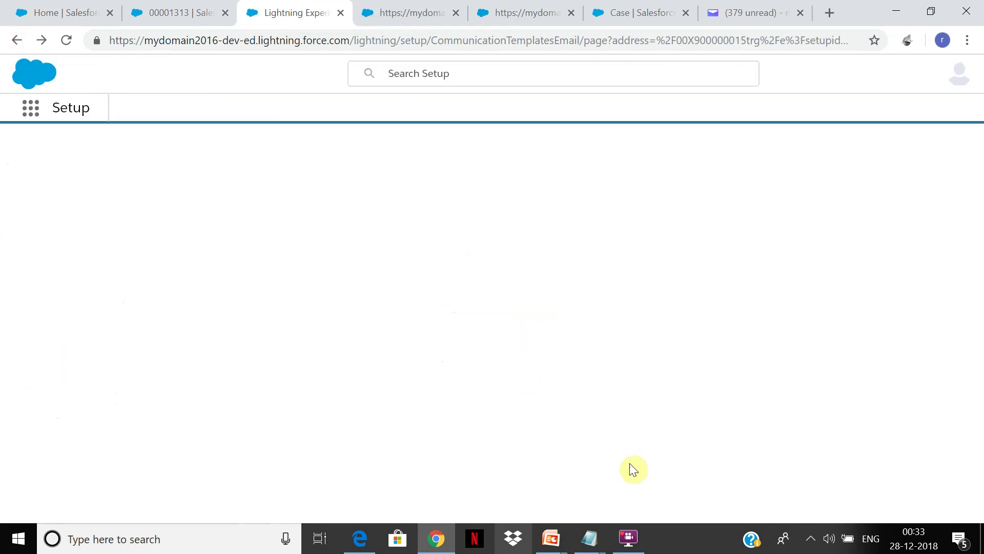
Reopen the Queues page via a 'Queu' Quick Find search, then switch to the Setup Home tab
click(97, 147)
text(Queu)
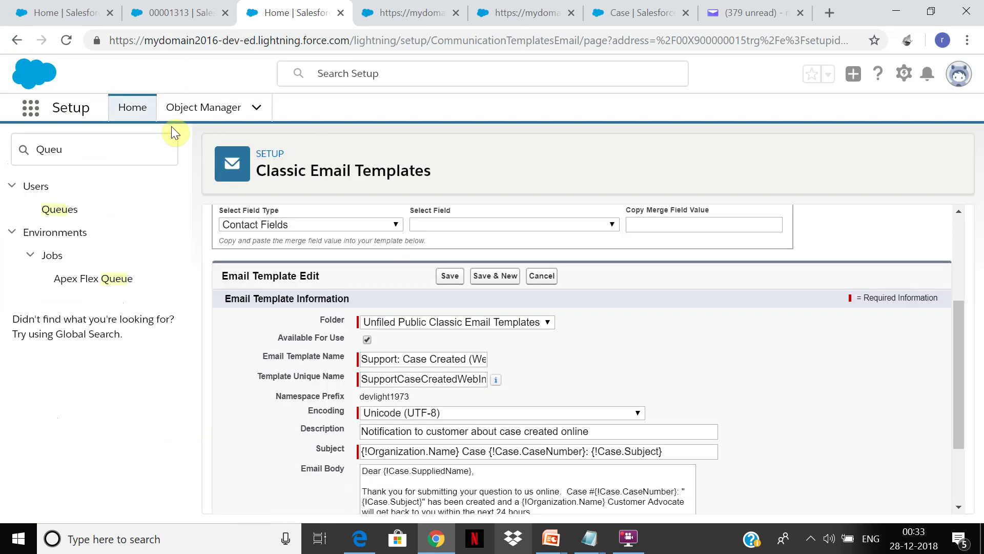
click(61, 211)
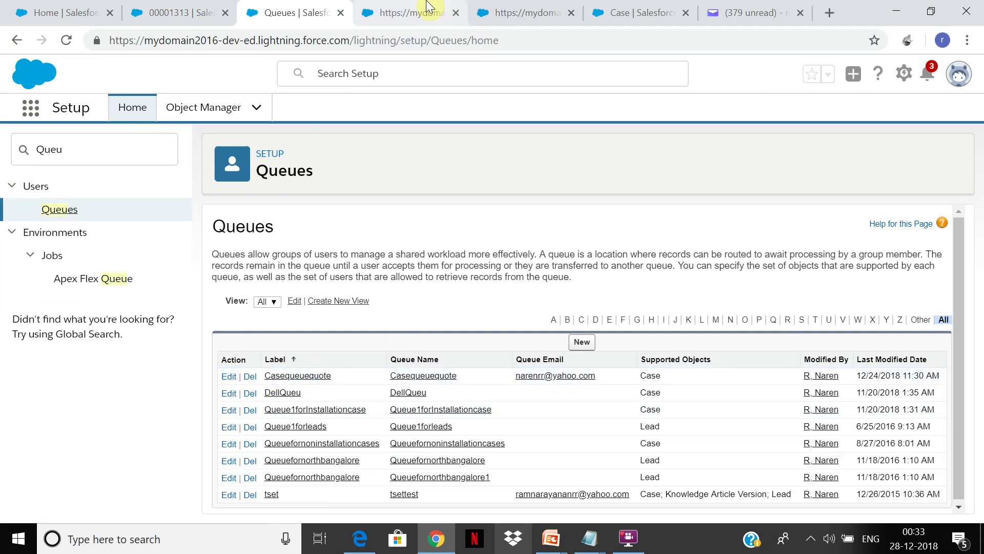
click(14, 41)
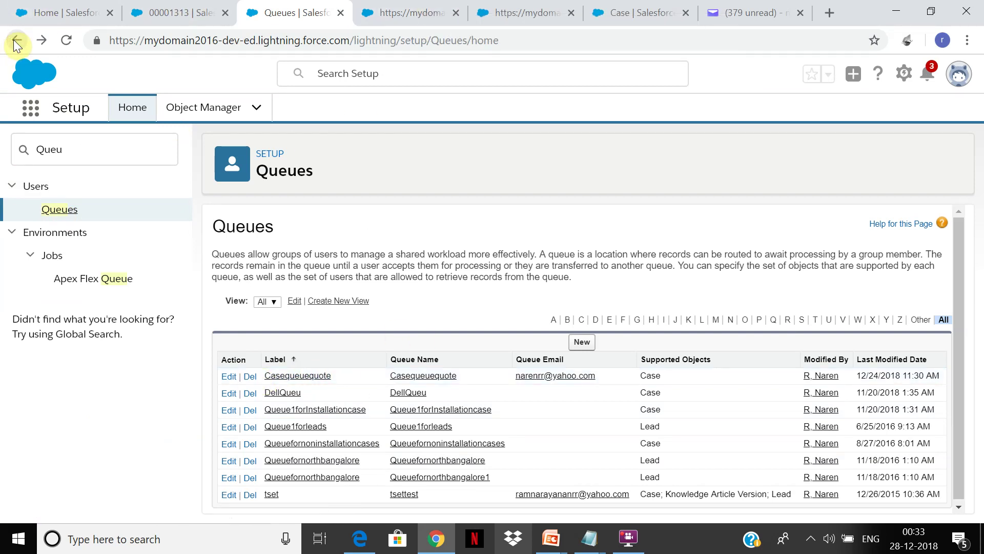
click(8, 17)
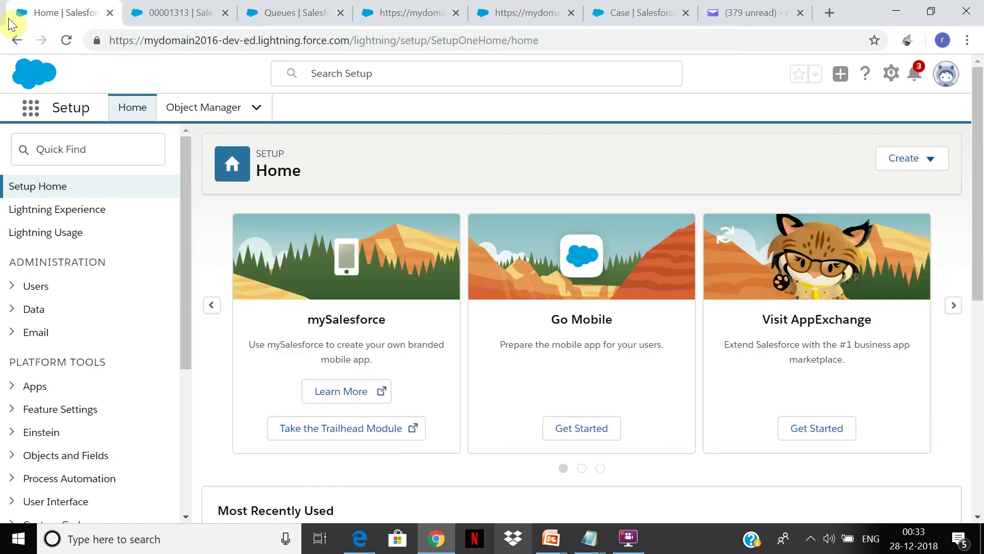
Find Email-to-Case via Quick Find 'email-to', continue past the intro, and scroll to the empty Routing Addresses
click(81, 148)
text(emailtocase)
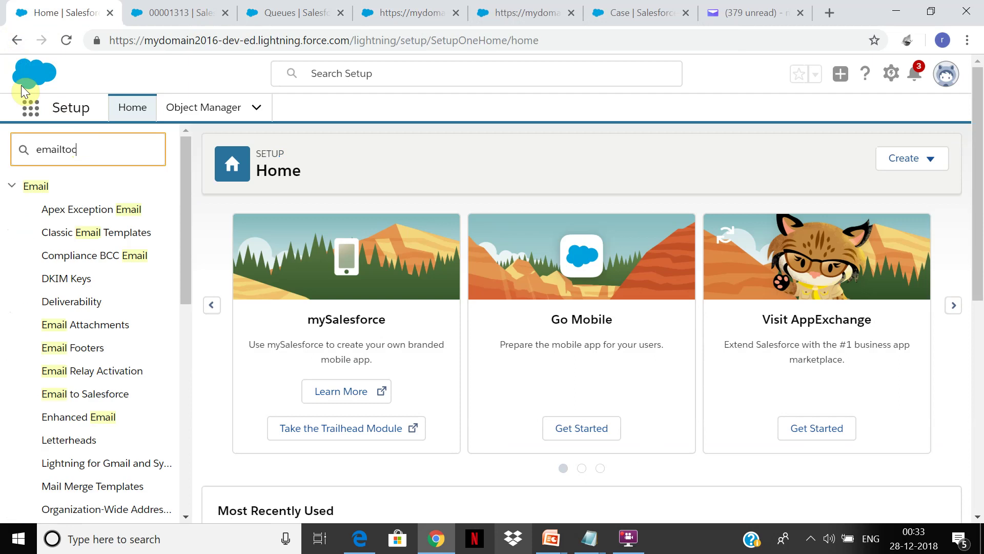
key(BackSpace)
key(BackSpace)
key(BackSpace)
key(BackSpace)
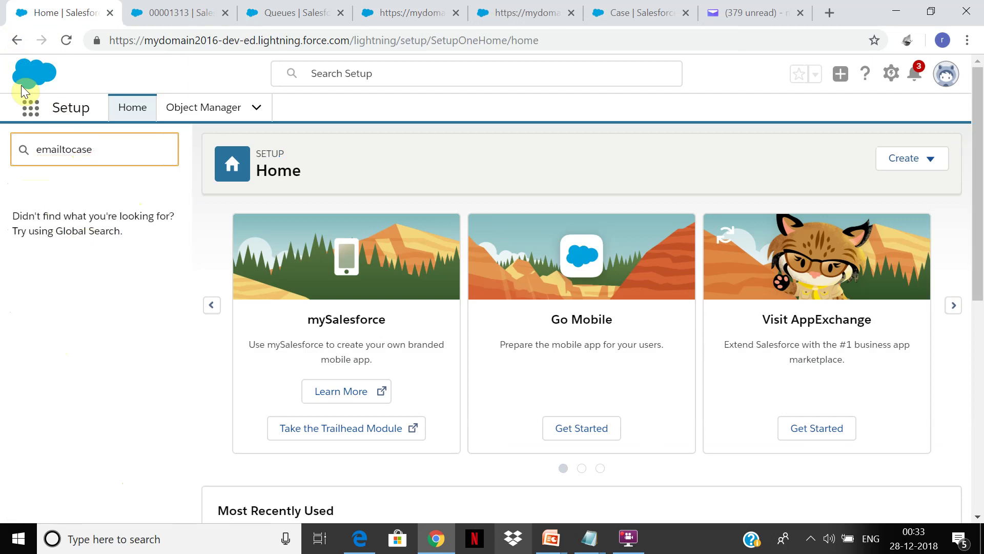
key(BackSpace)
key(BackSpace)
key(BackSpace)
text(-to)
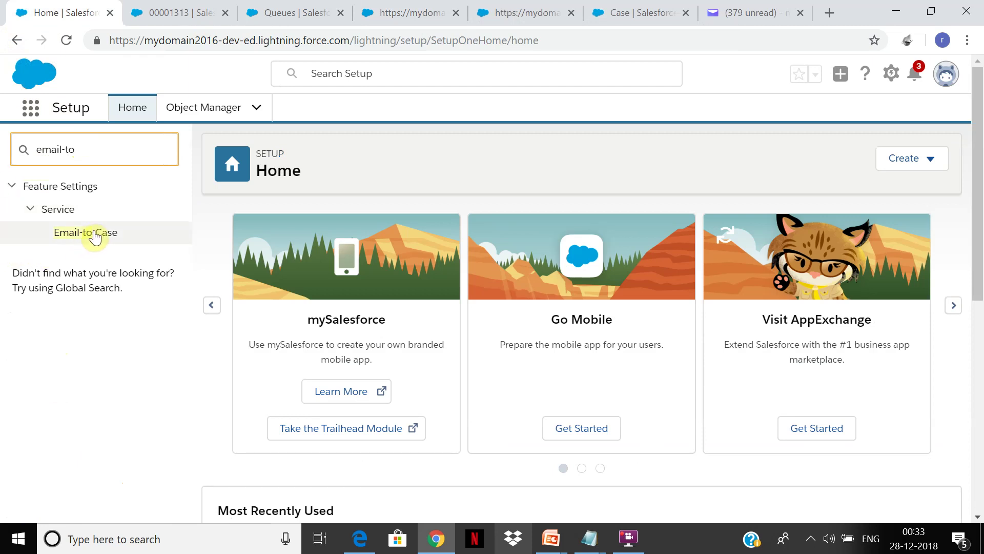
click(97, 233)
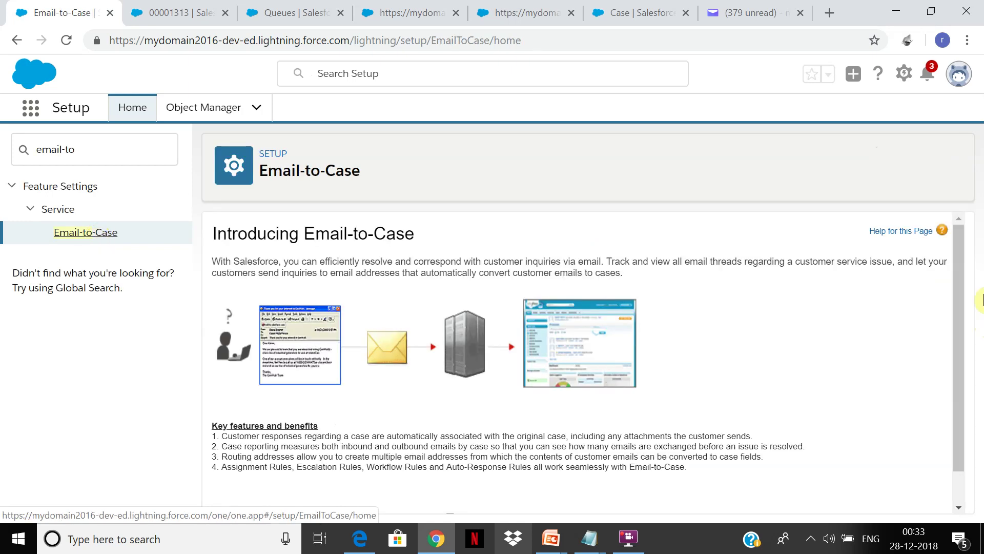
drag(953, 304, 929, 410)
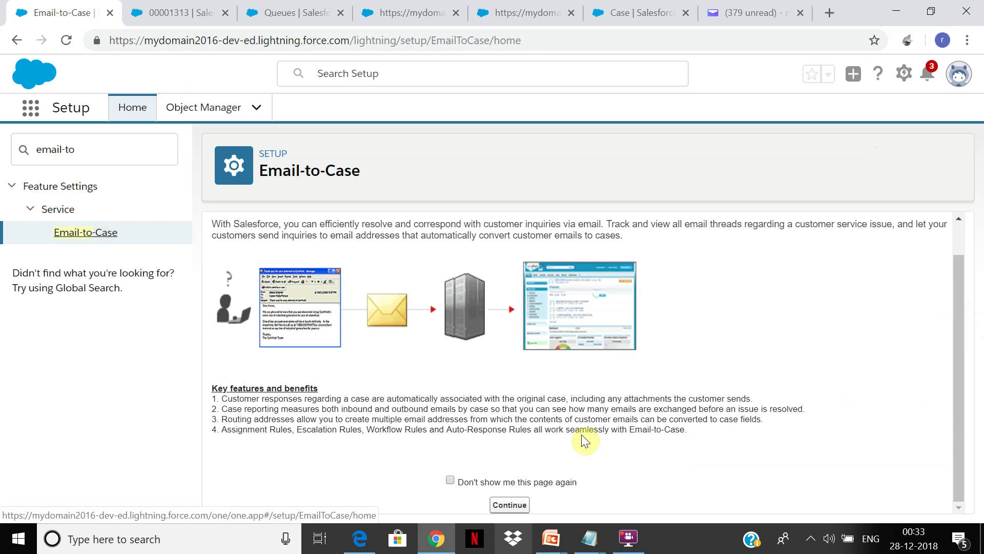
click(504, 507)
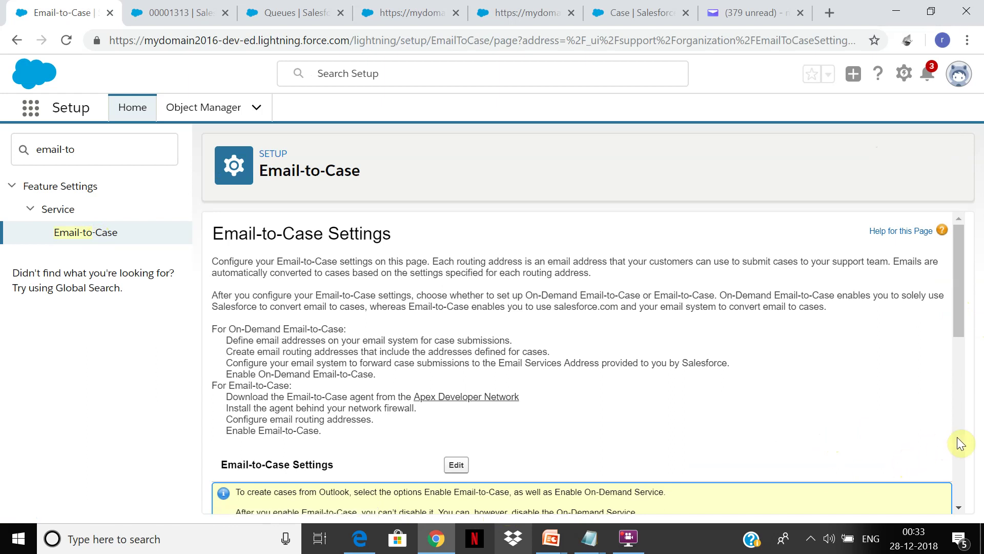
scroll(957, 437, down, 10)
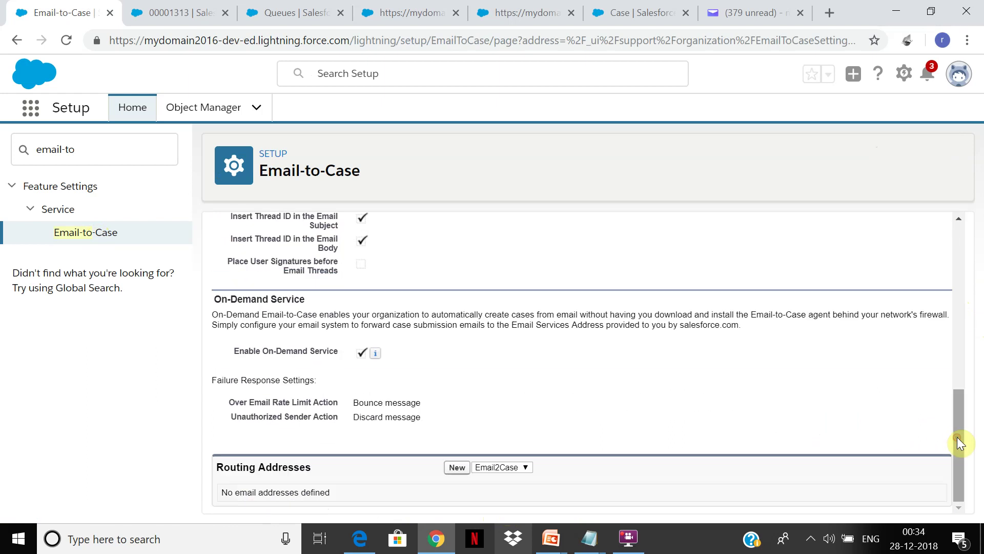
Start a new routing address named 'newroute' with the user's Yahoo email address
click(458, 468)
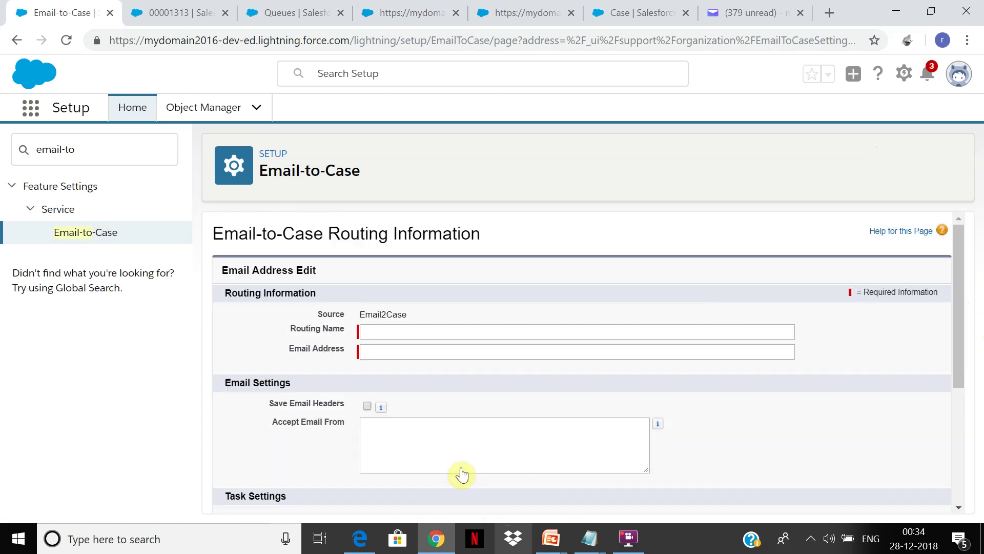
text(newroute)
key(Tab)
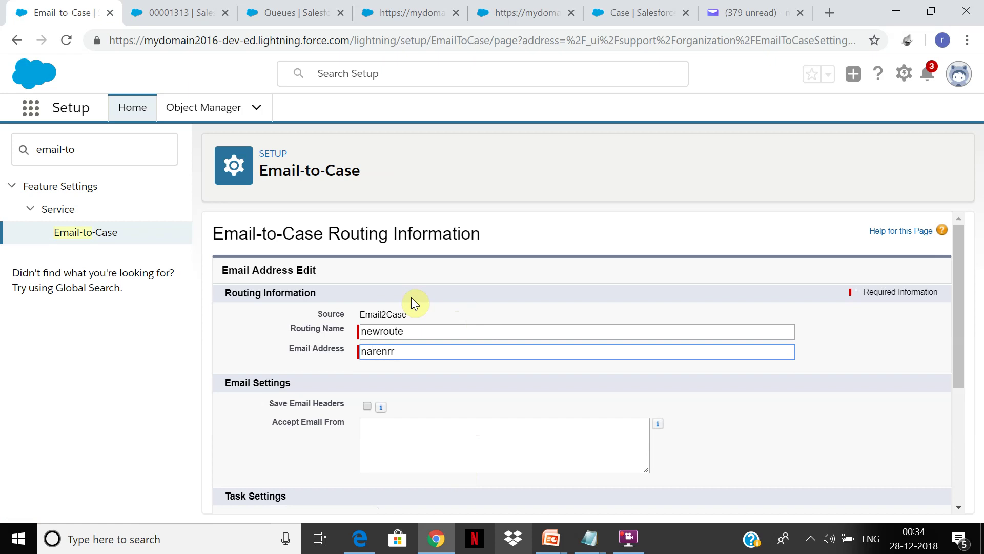
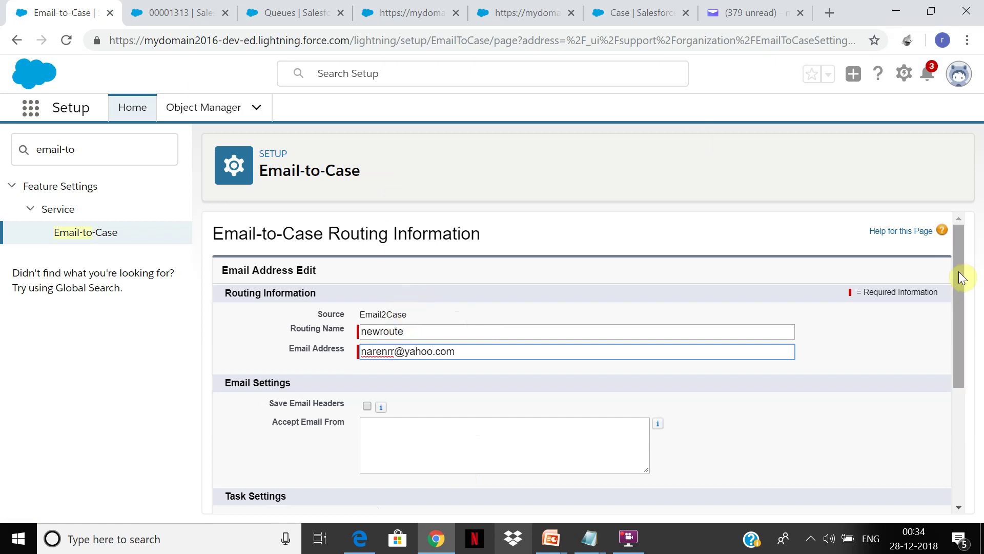
drag(958, 272, 933, 453)
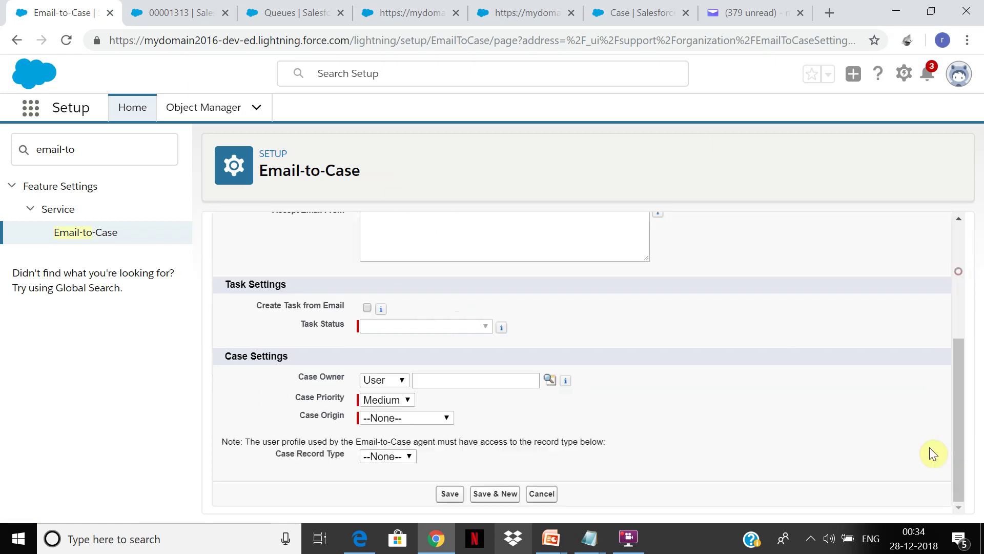
Enable Create Task from Email with the task status set to In Progress
click(367, 308)
click(372, 325)
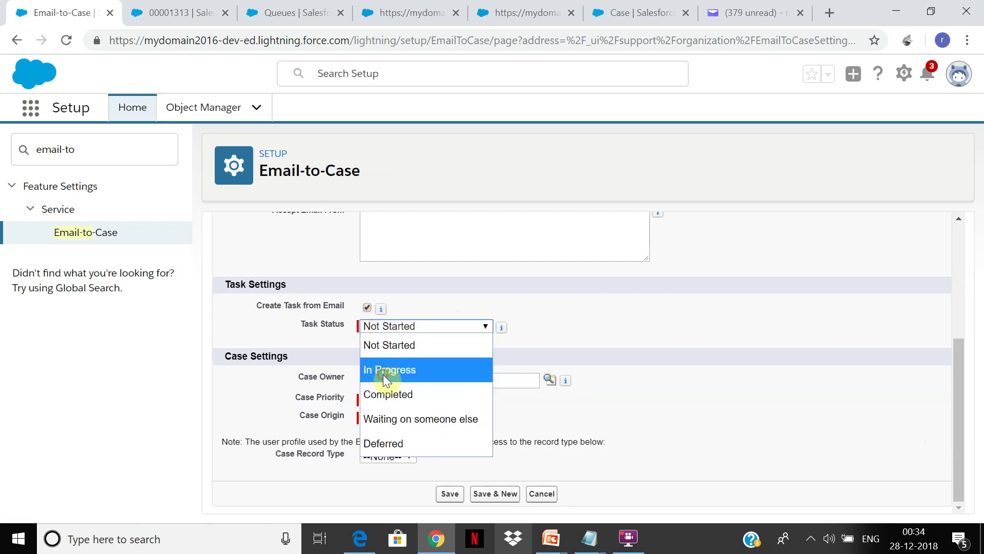
click(384, 375)
Set the case owner type to Queue and look up the available queues
click(439, 382)
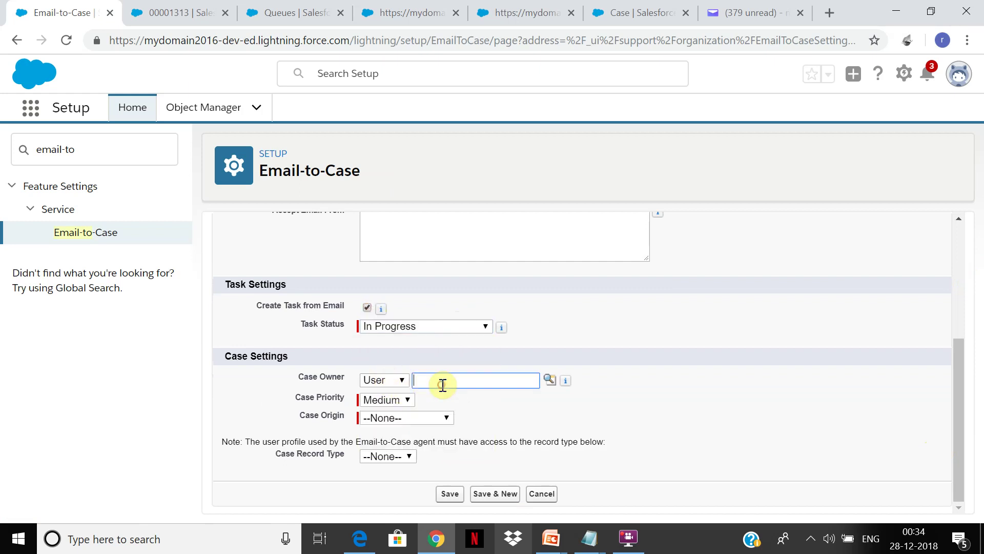
click(400, 386)
click(389, 379)
click(380, 421)
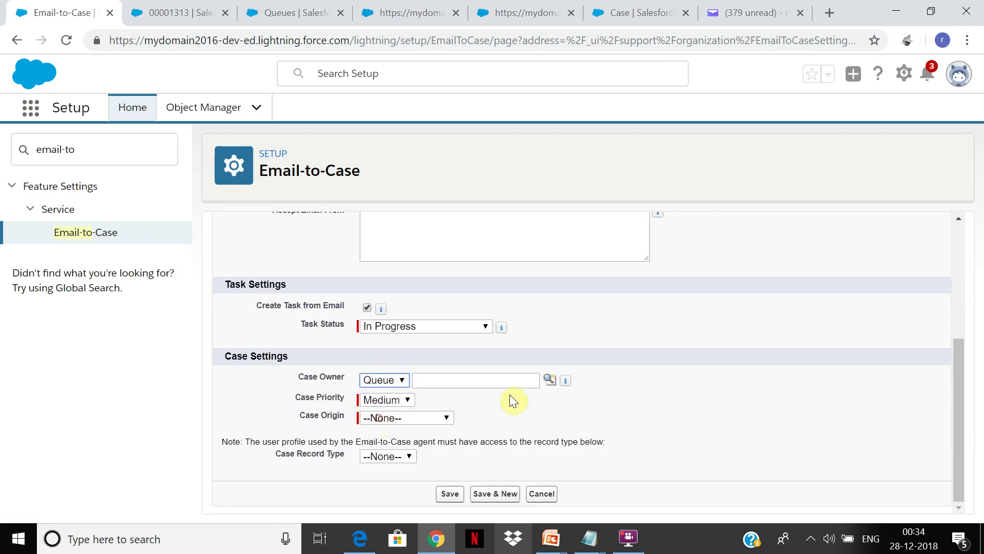
click(515, 384)
text(C)
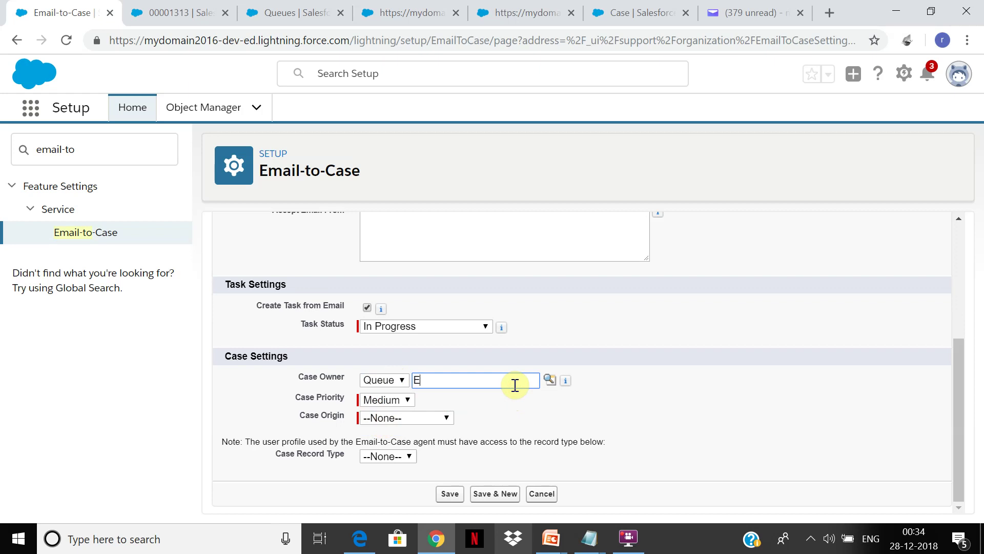
click(550, 383)
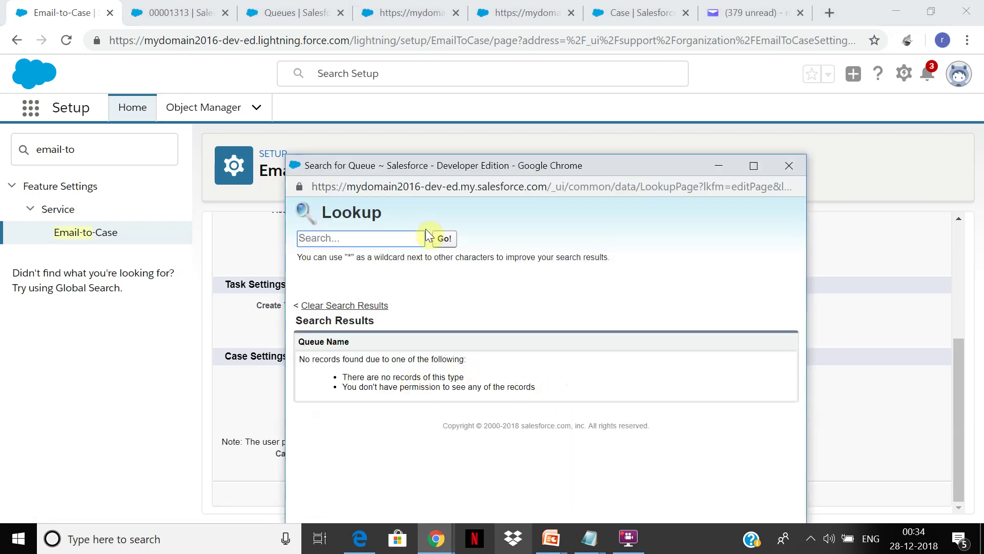
click(445, 240)
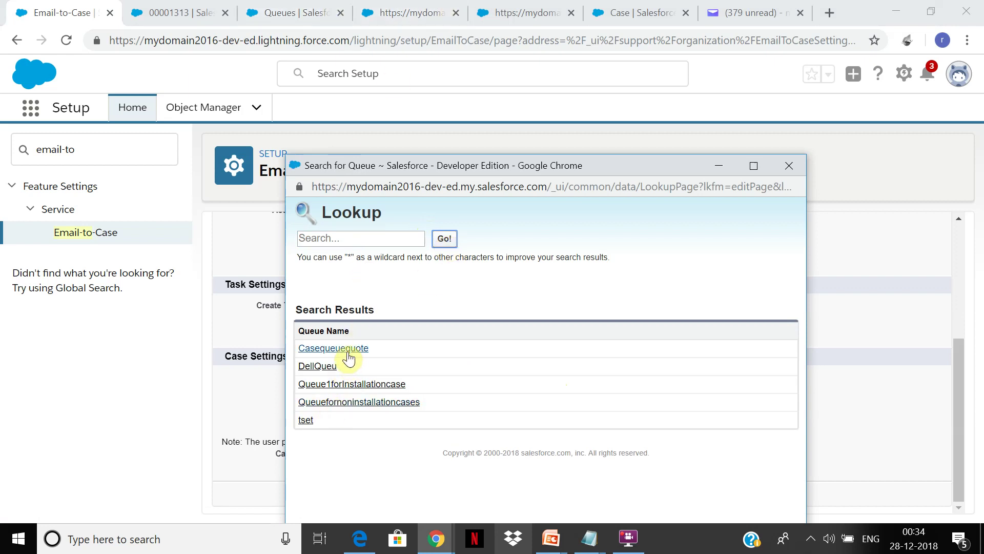
click(299, 12)
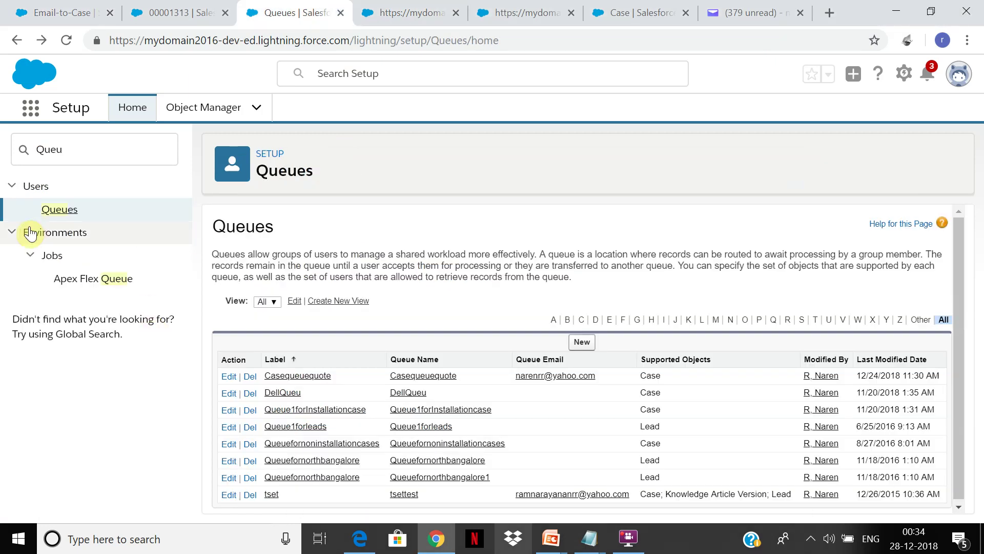
Create a new queue labelled and named Emailassignque with Case as a supported object
click(583, 344)
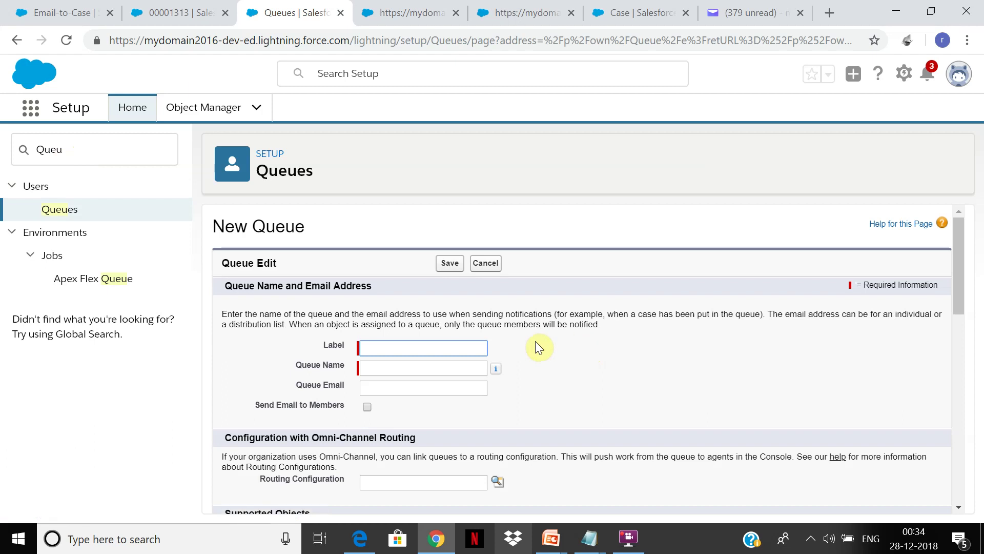
click(438, 347)
text(Emailassignque)
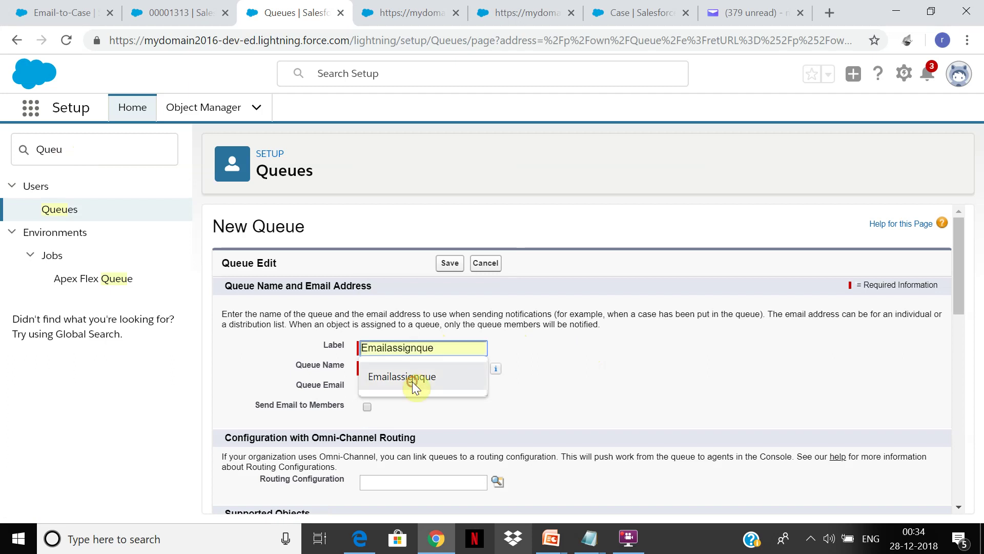
click(412, 381)
click(402, 371)
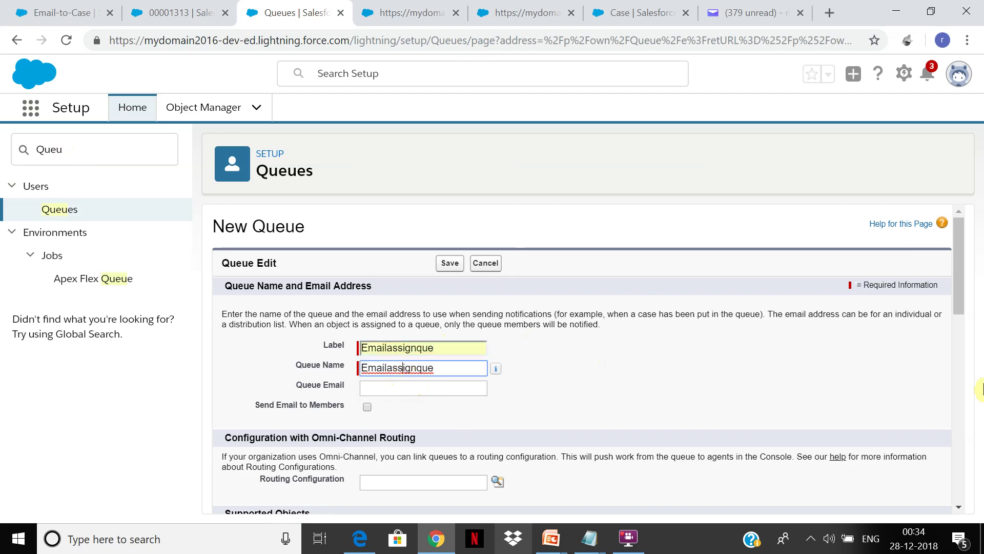
drag(959, 238, 957, 326)
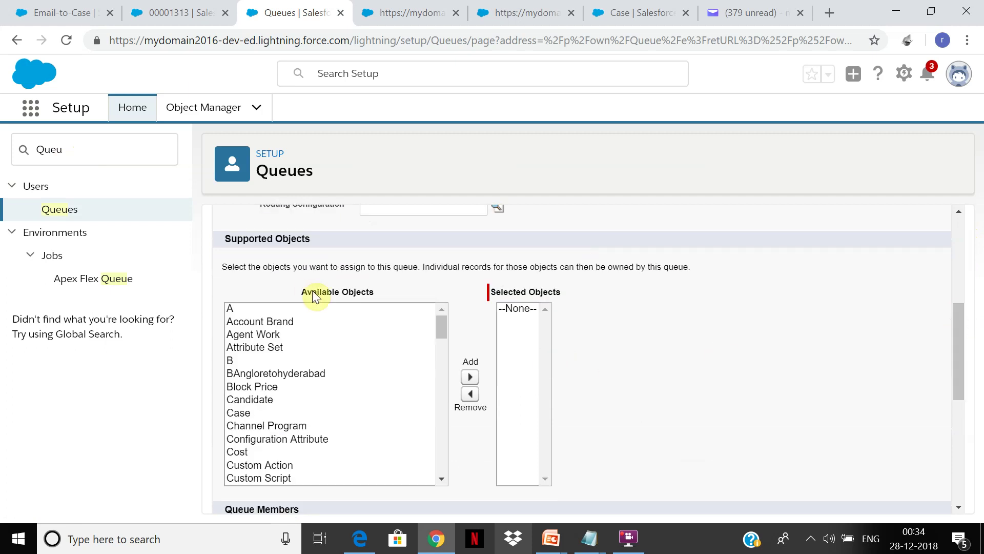
drag(440, 329, 435, 338)
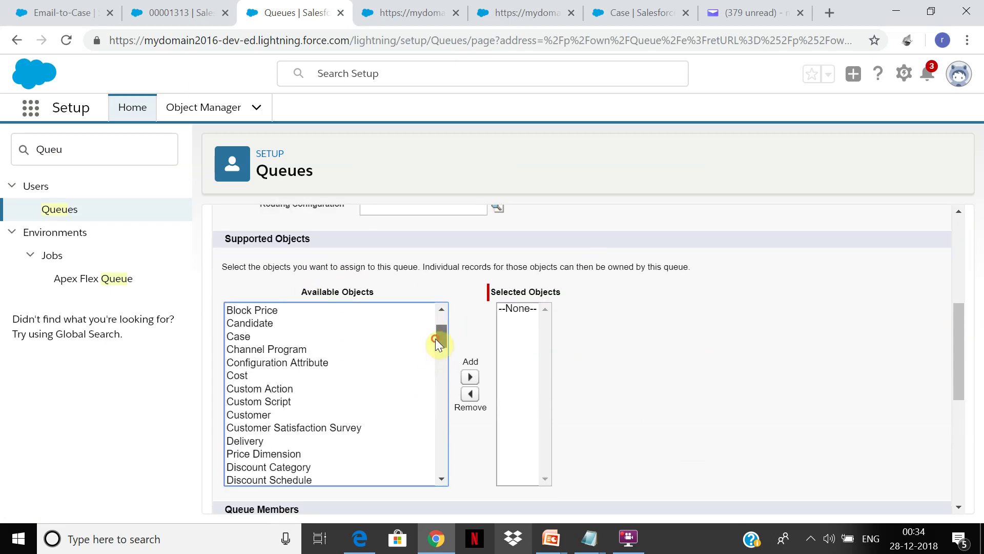
click(312, 336)
click(470, 377)
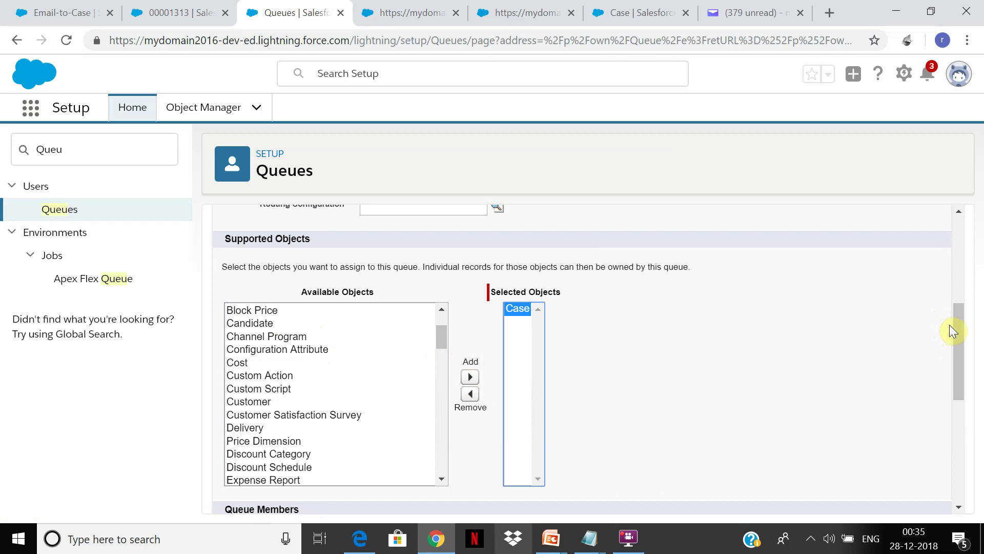
Add two users as queue members and save the queue
drag(960, 326, 945, 412)
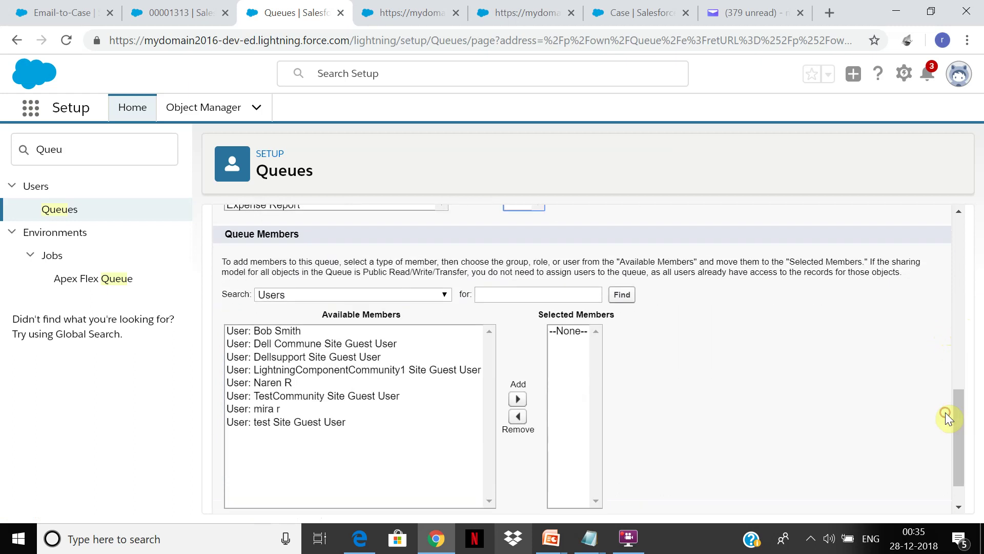
click(412, 340)
click(409, 328)
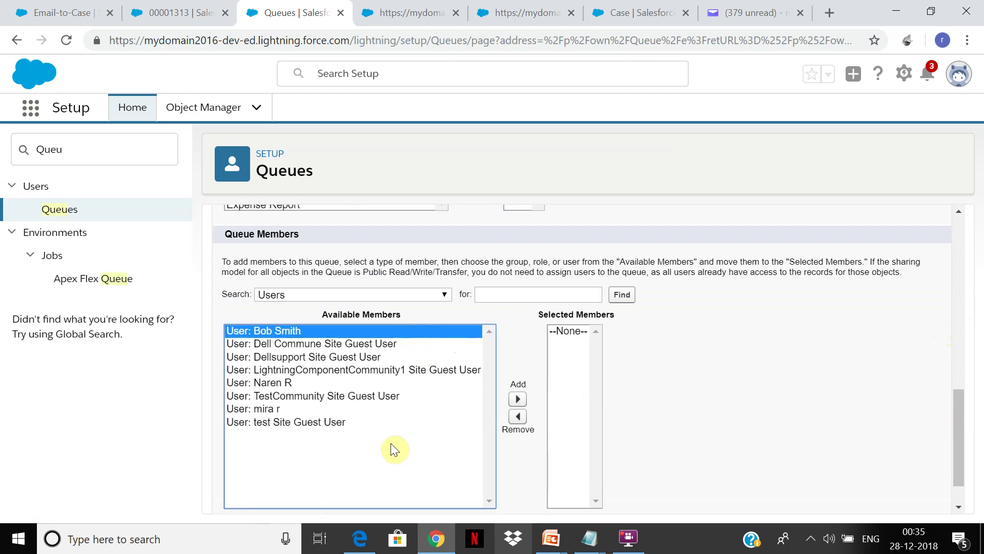
ctrl+click(407, 386)
click(518, 399)
scroll(959, 454, down, 1)
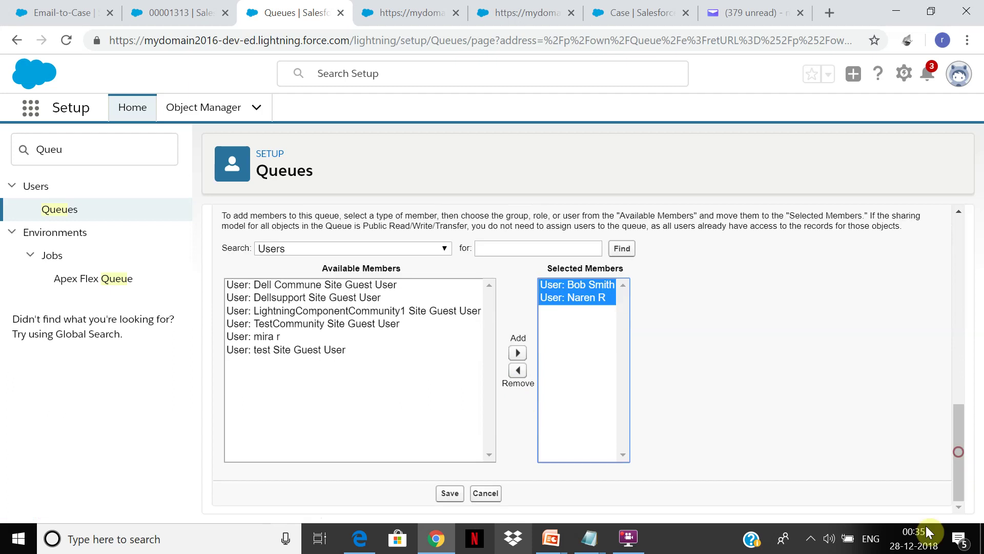
click(450, 494)
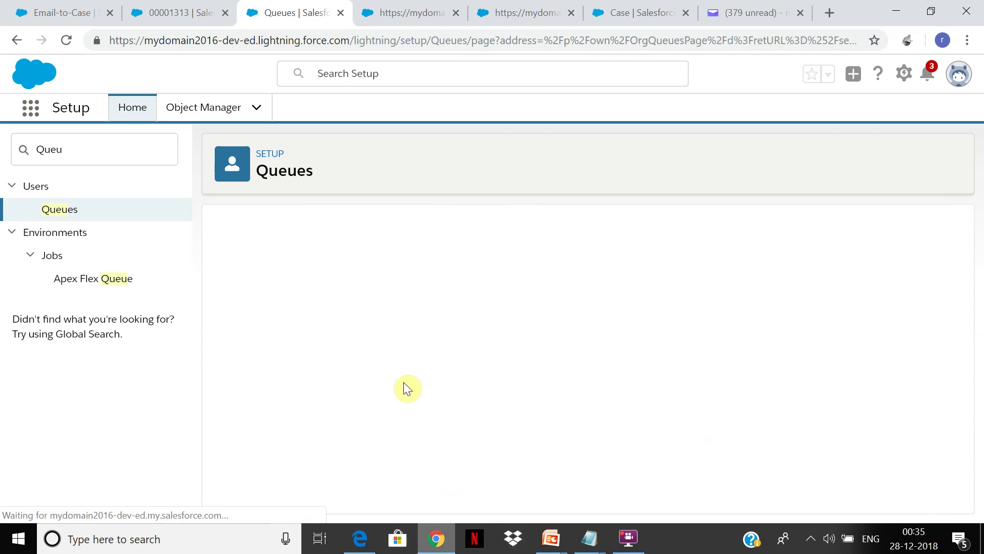
Back in the Email-to-Case settings, make queue Emailassignque the case owner
click(379, 6)
click(520, 10)
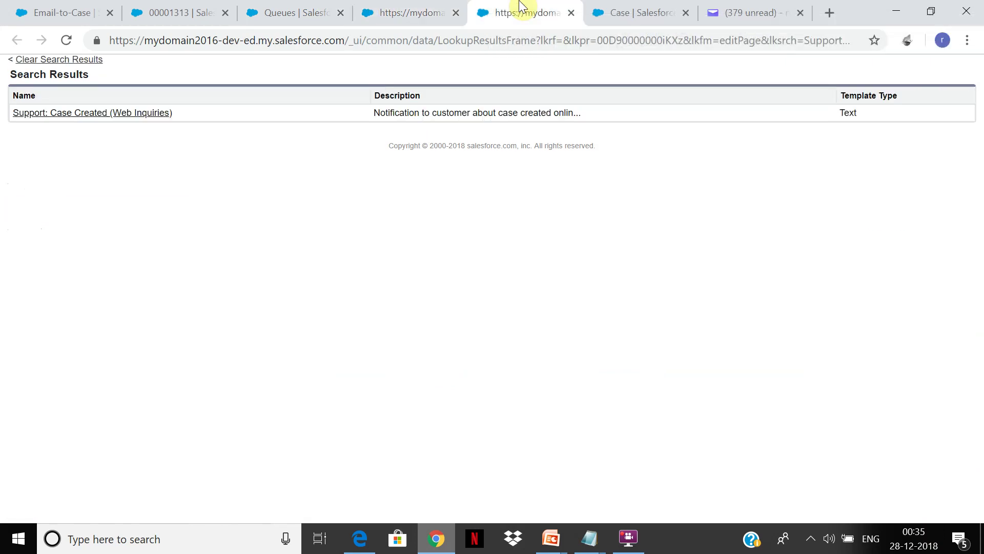
click(637, 8)
click(220, 7)
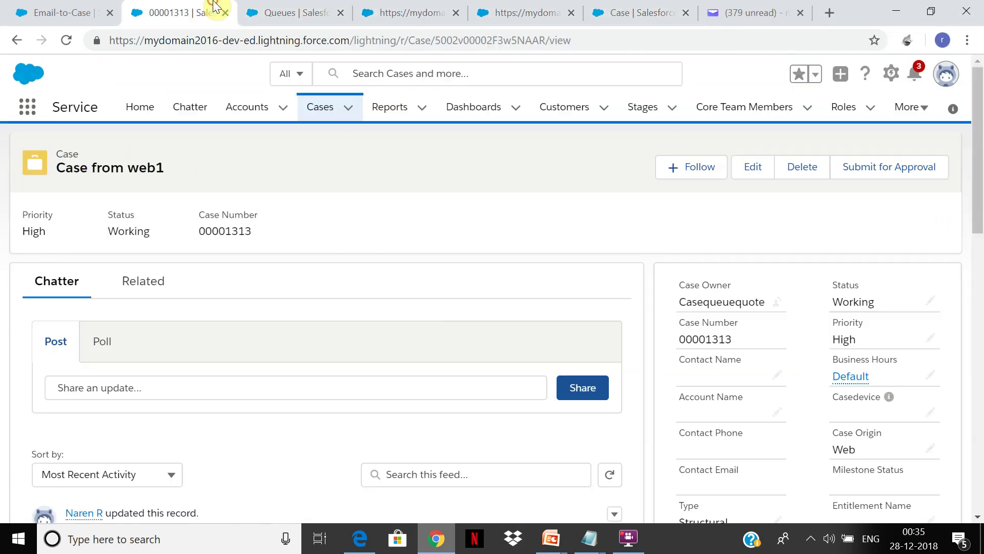
click(69, 7)
click(440, 385)
key(BackSpace)
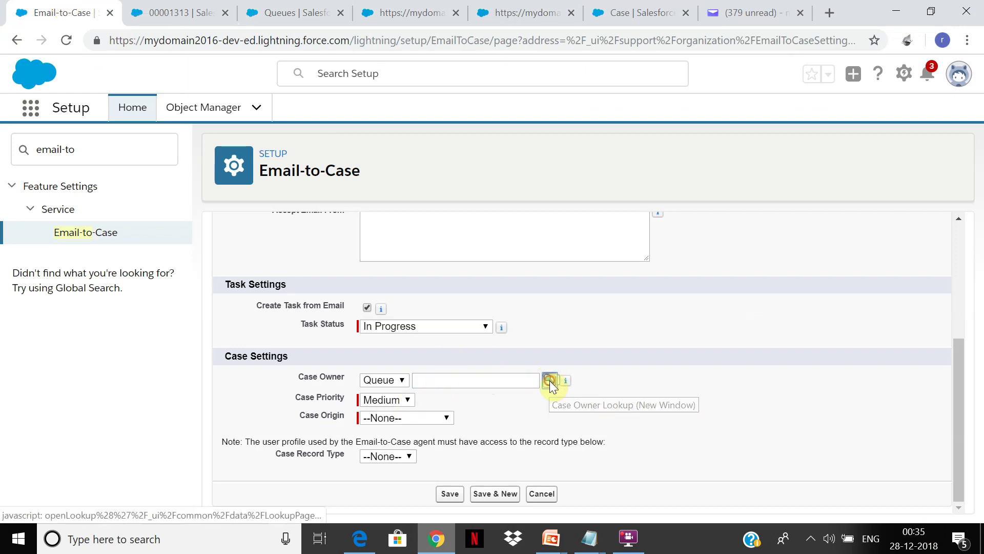
click(549, 380)
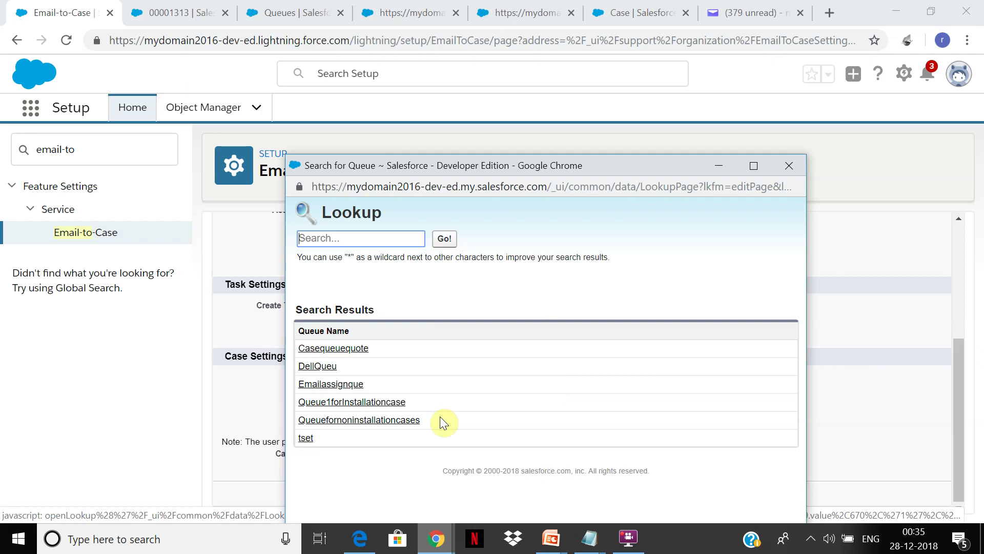
click(342, 386)
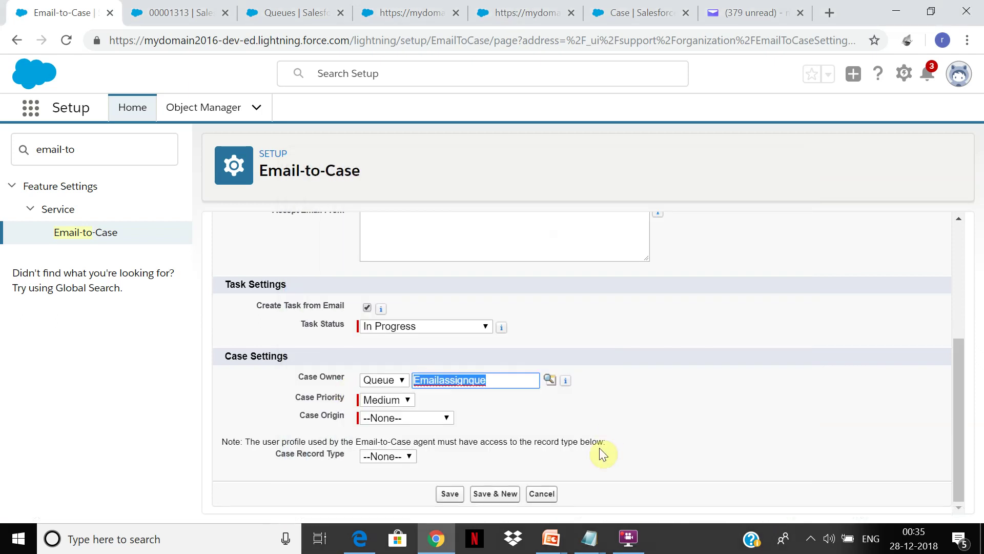
Set Case Origin to Email and Record Type to Issue, save, and accept the verification notice
click(428, 420)
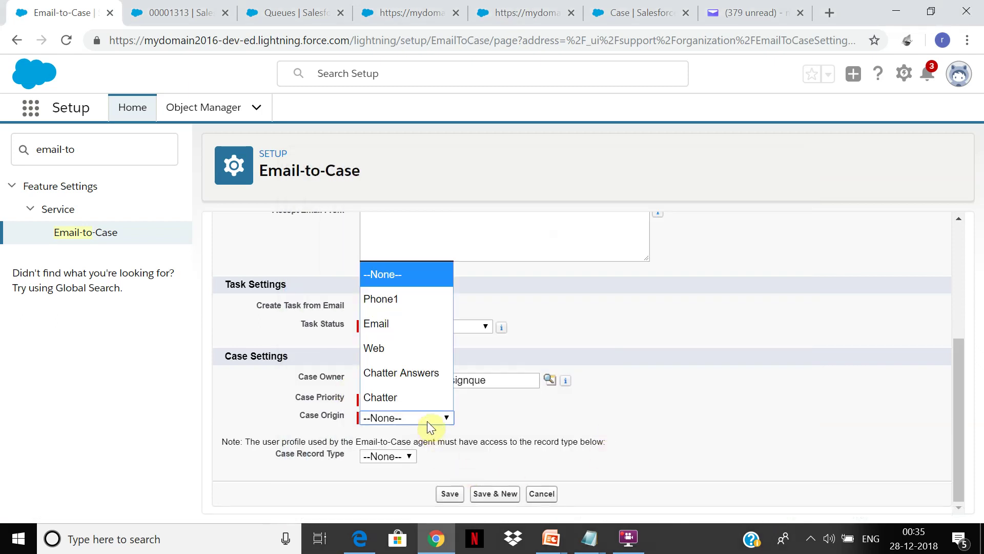
click(405, 349)
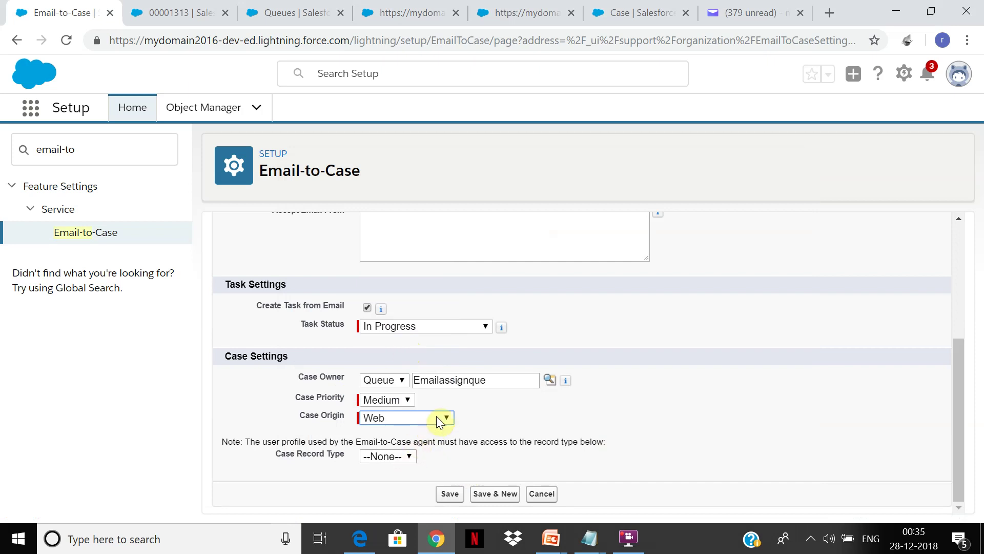
click(439, 418)
click(407, 330)
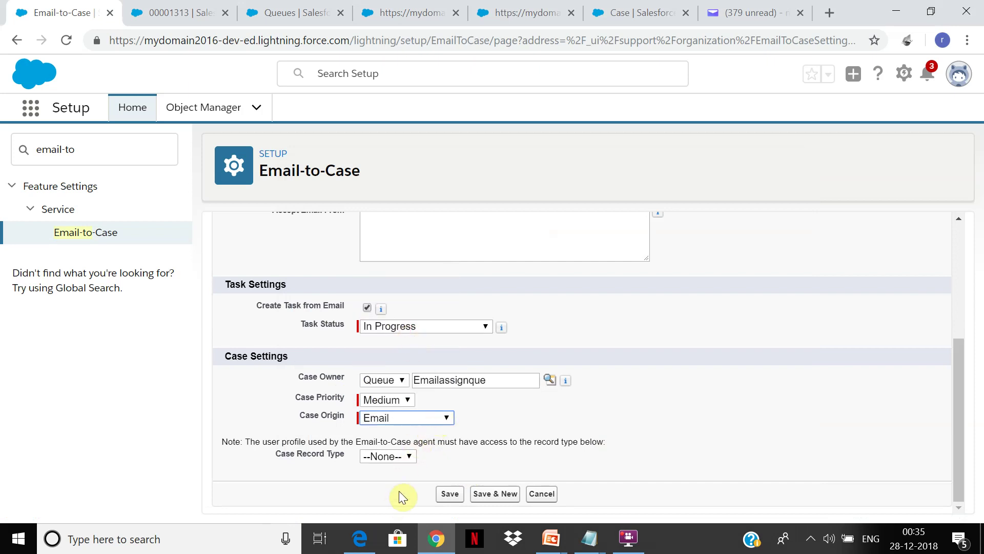
click(407, 456)
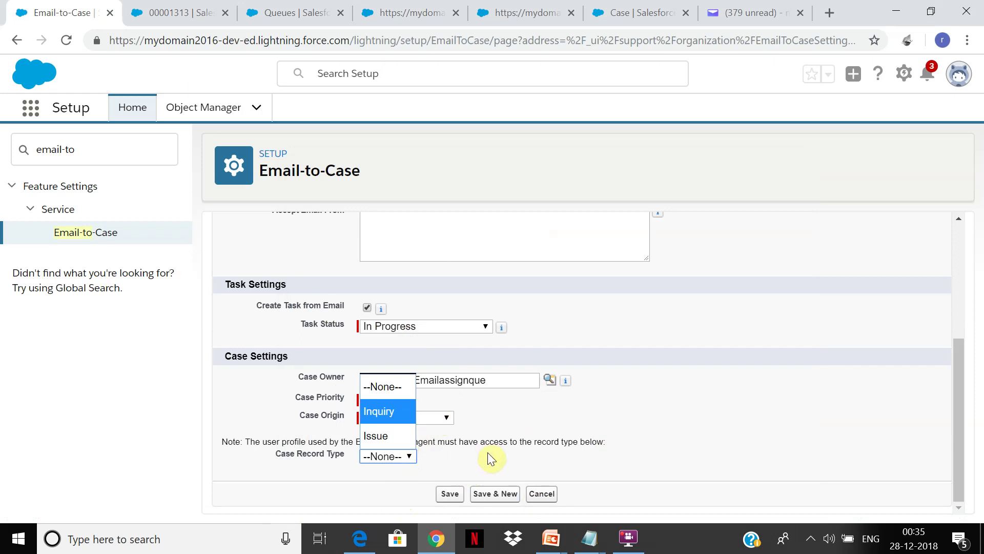
click(396, 445)
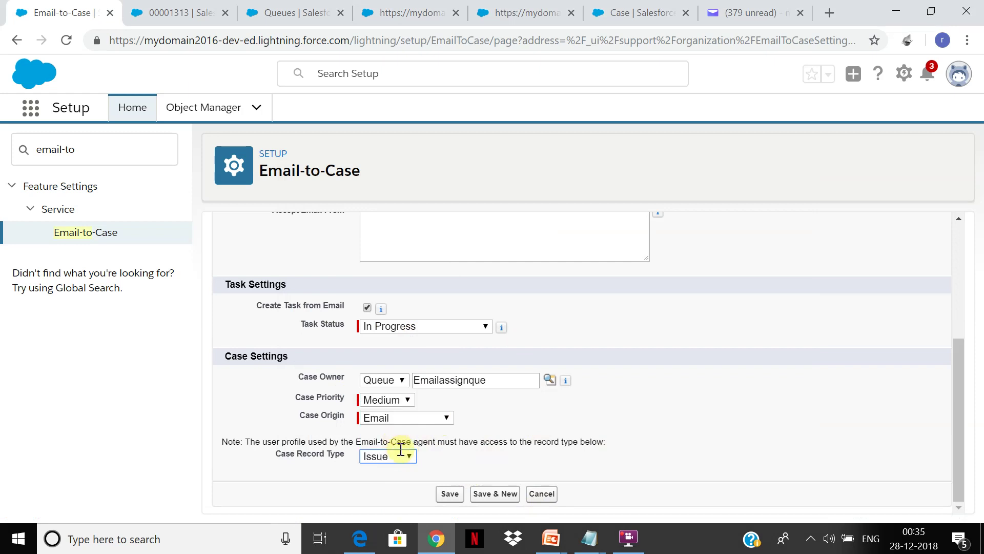
click(445, 495)
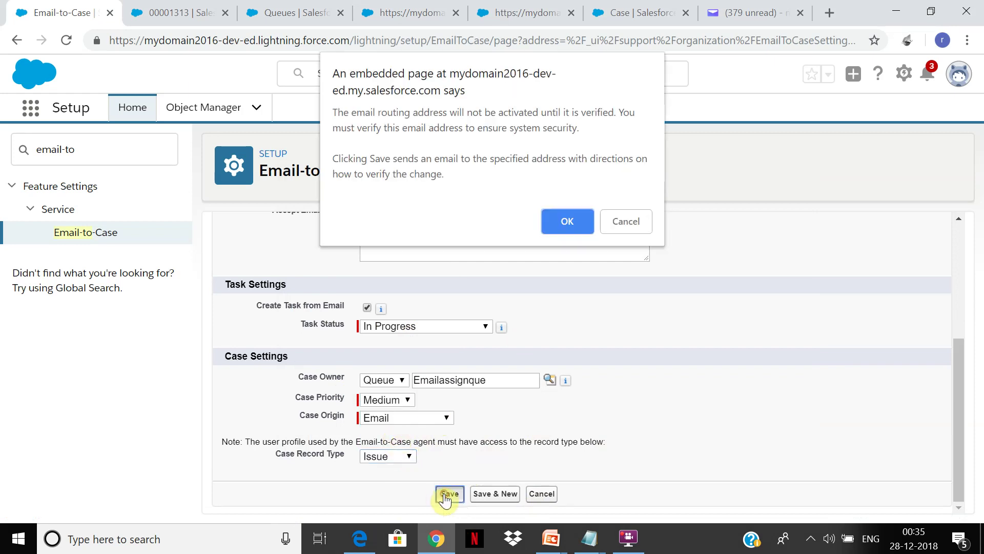
click(565, 221)
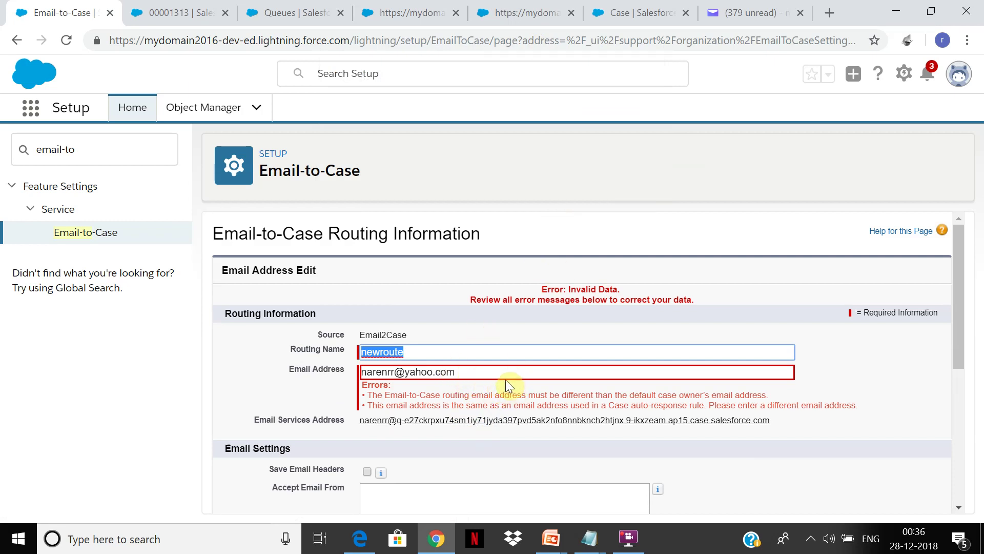
Search Setup for 'auto' and open Case Auto-Response Rules, showing the active rule test
click(313, 8)
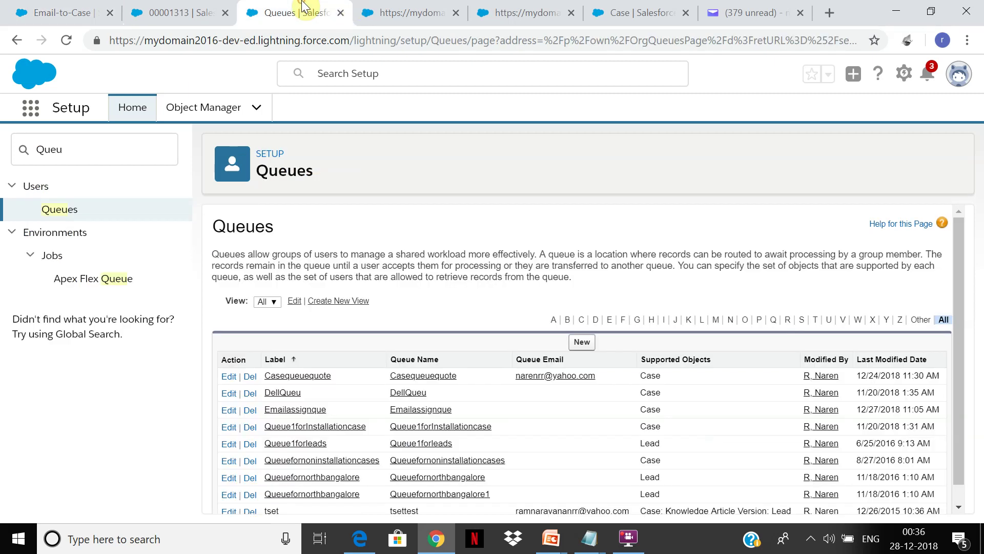
click(78, 146)
key(ctrl+a)
text(auto)
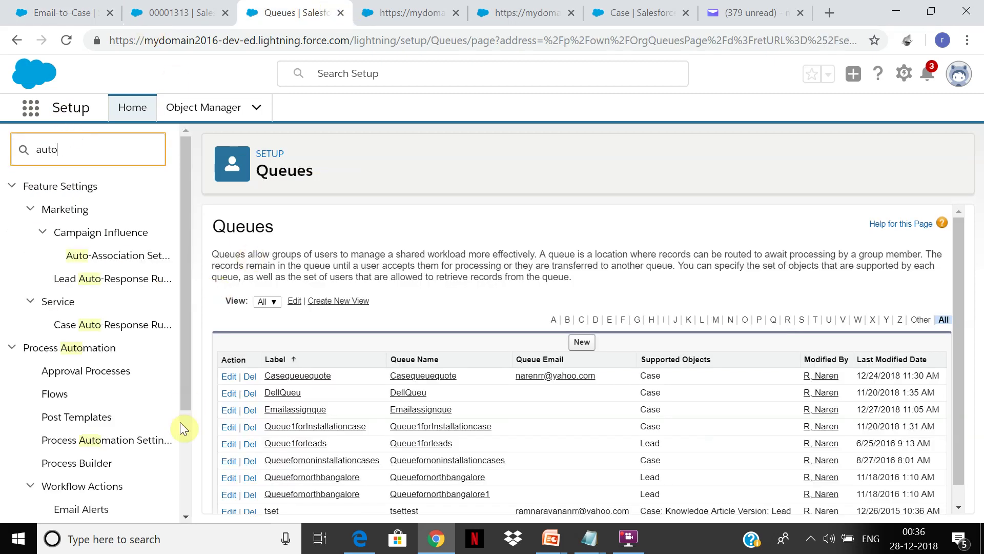
click(187, 480)
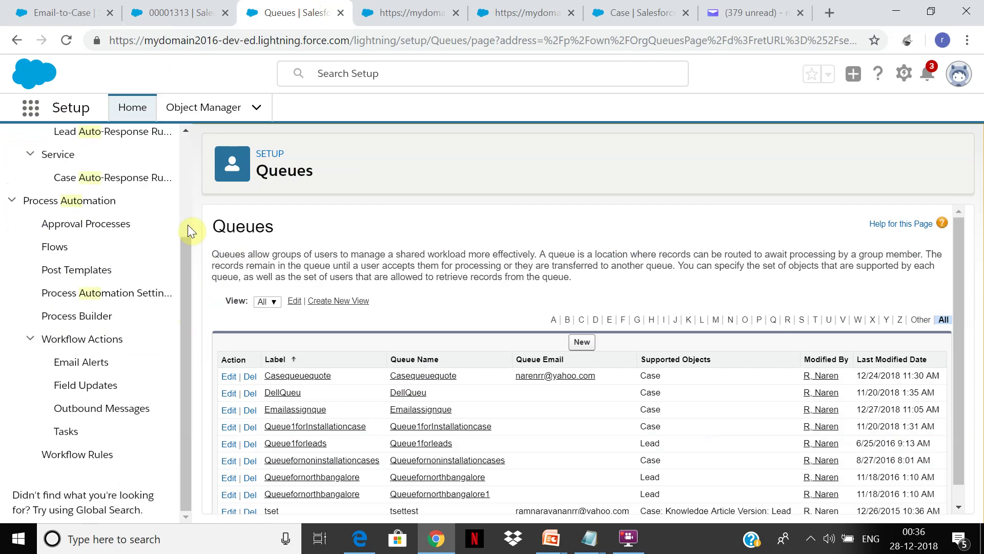
click(151, 178)
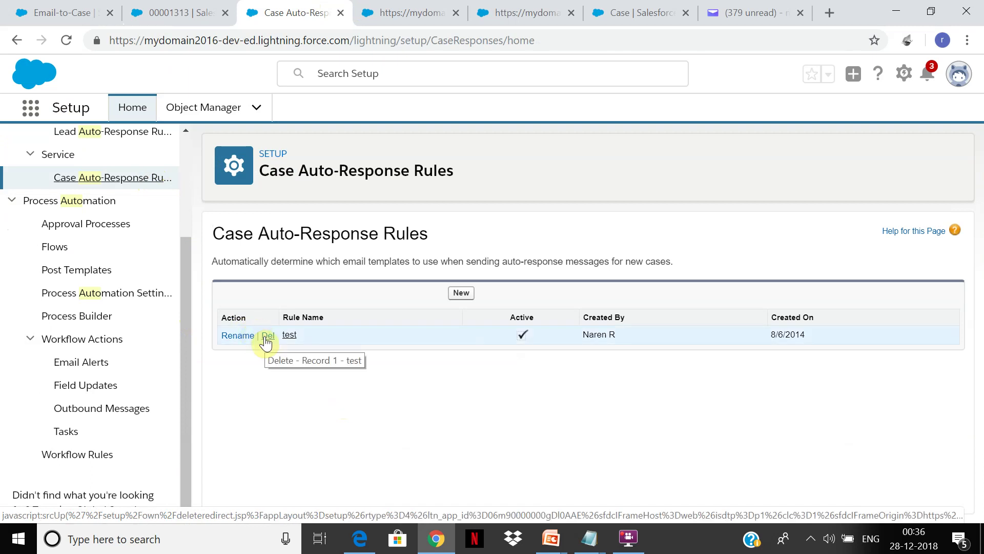
Uncheck Active on auto-response rule 'test' and save it as inactive
click(291, 335)
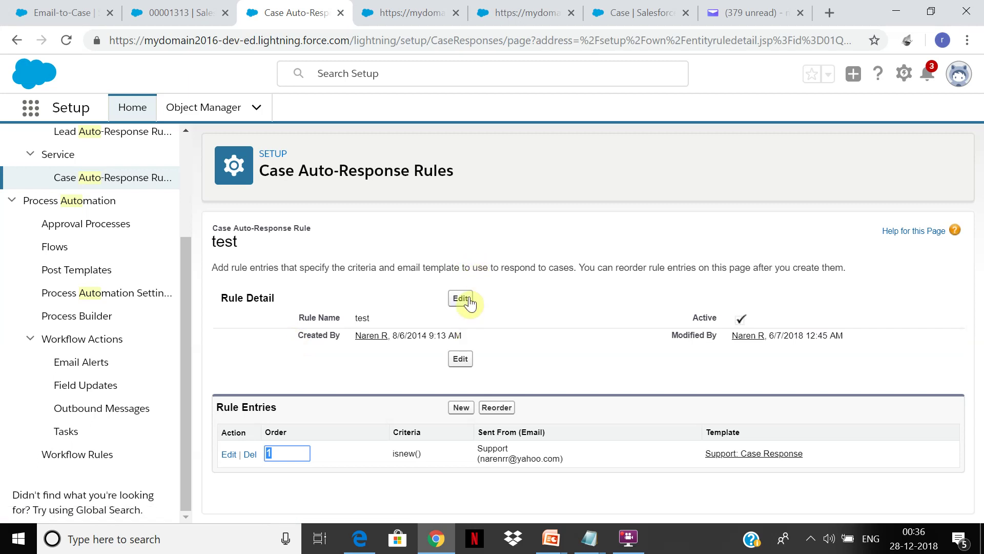
click(462, 298)
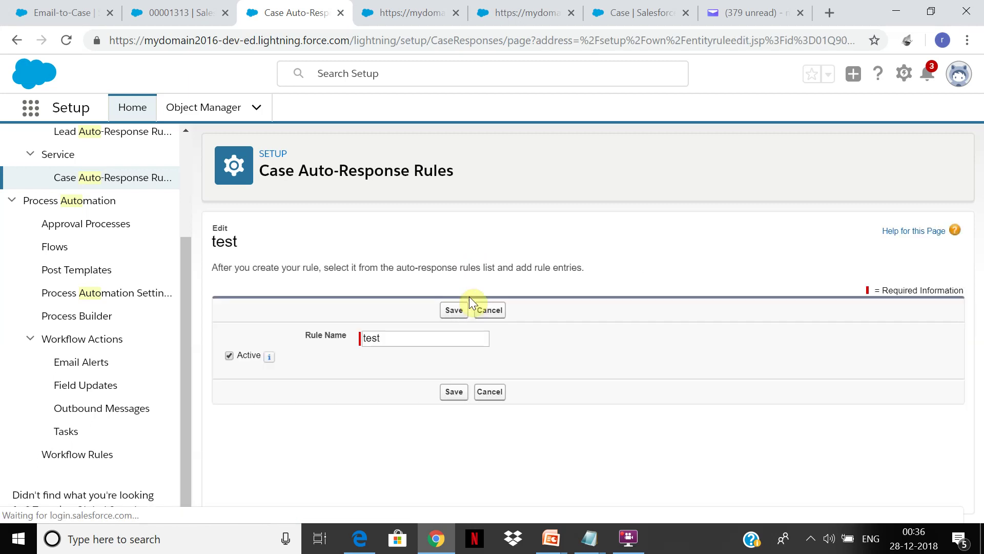
click(229, 355)
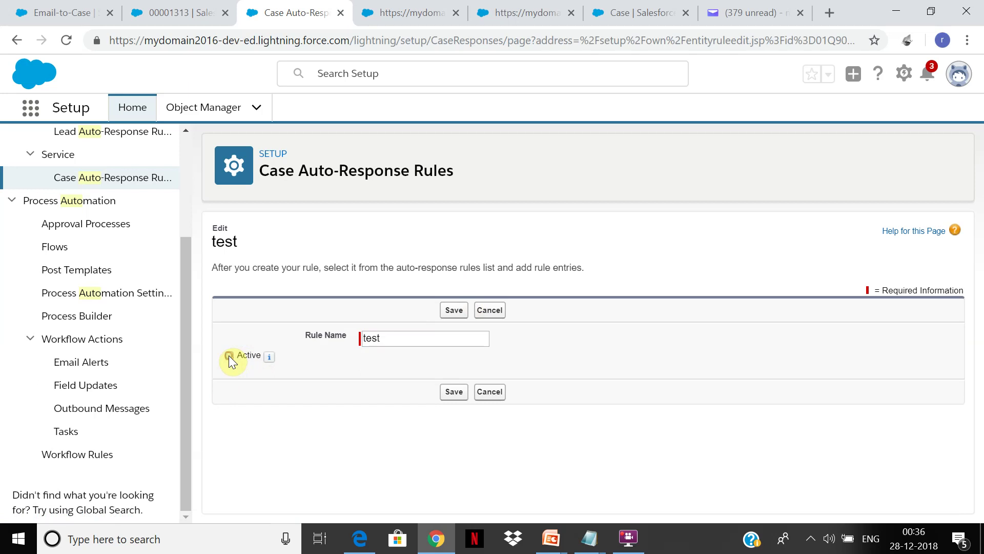
click(454, 395)
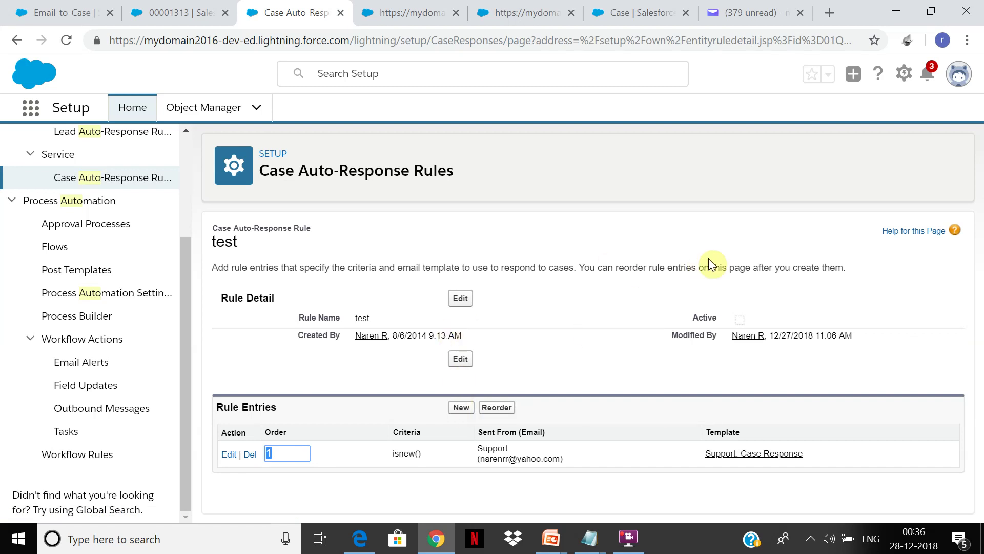
click(462, 5)
click(175, 11)
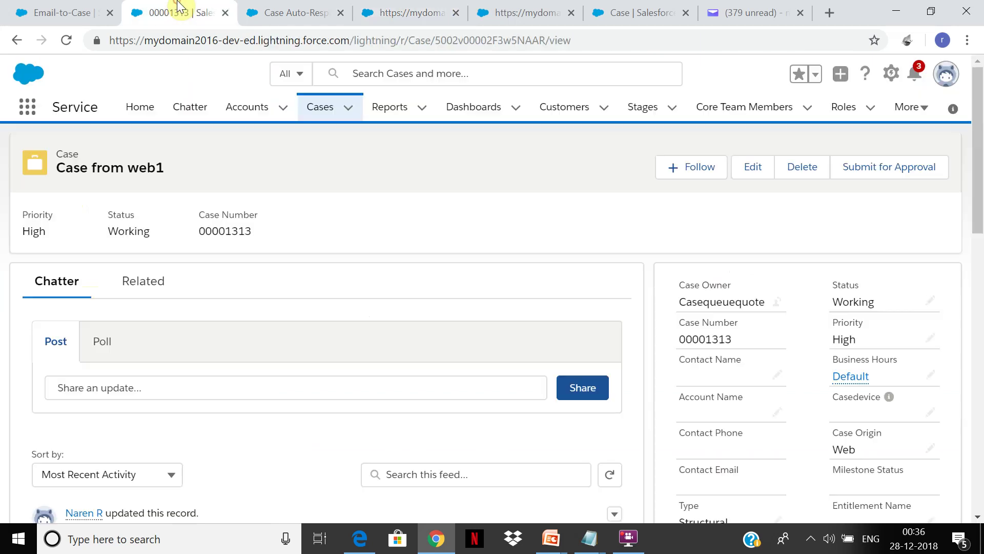
Return to the Email-to-Case routing form and try saving it
click(53, 7)
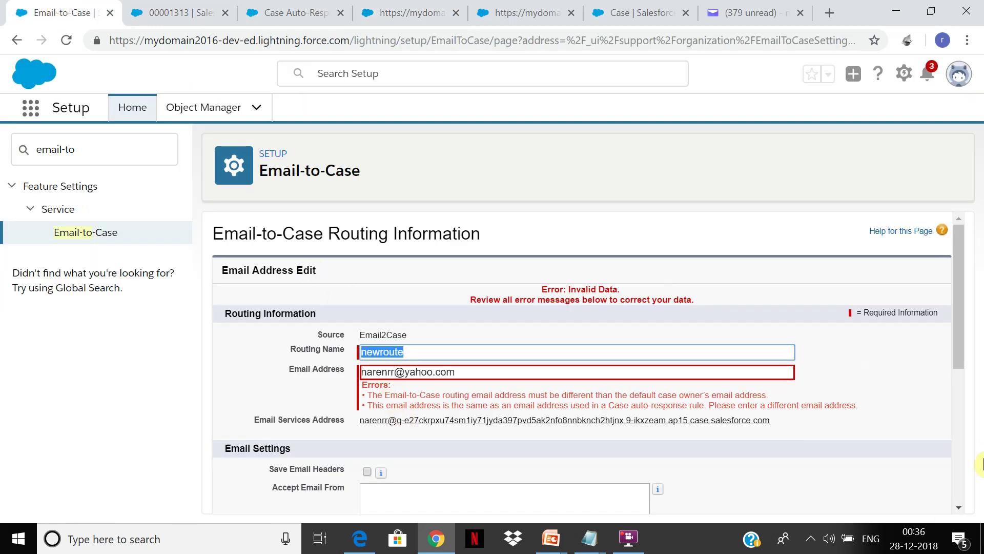
drag(956, 350, 948, 430)
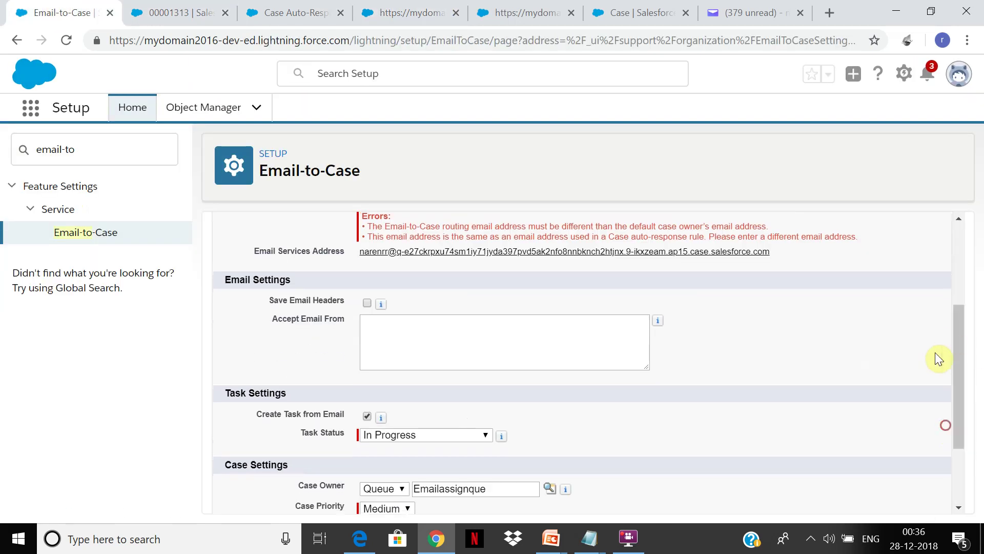
drag(960, 358, 941, 434)
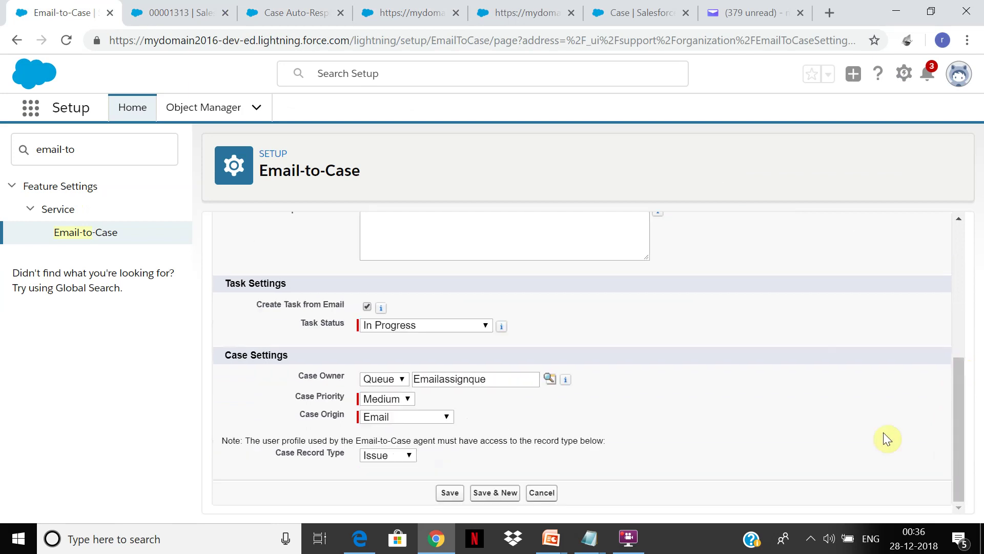
click(455, 497)
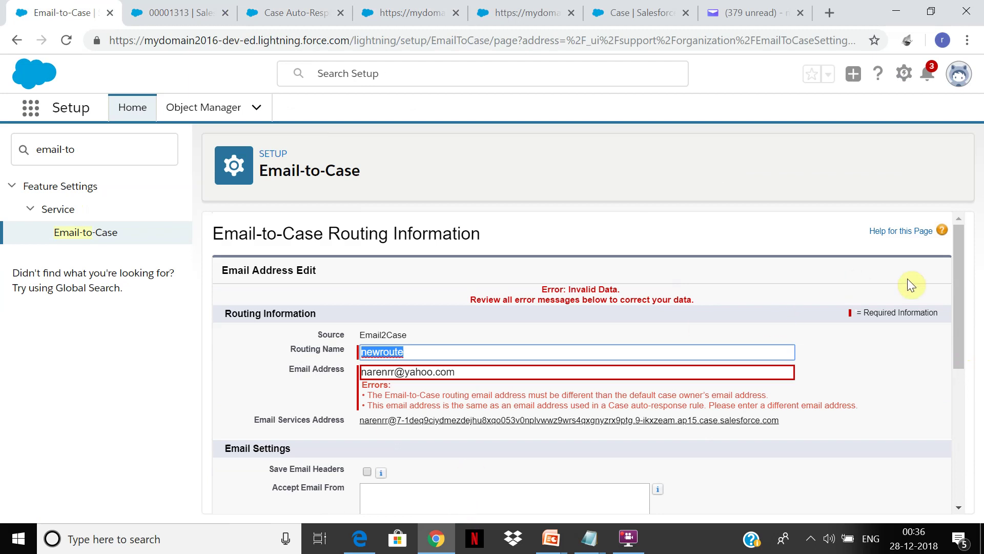
Replace the Routing Name with the Gmail address and save again; the Email Address errors persist
right_click(939, 335)
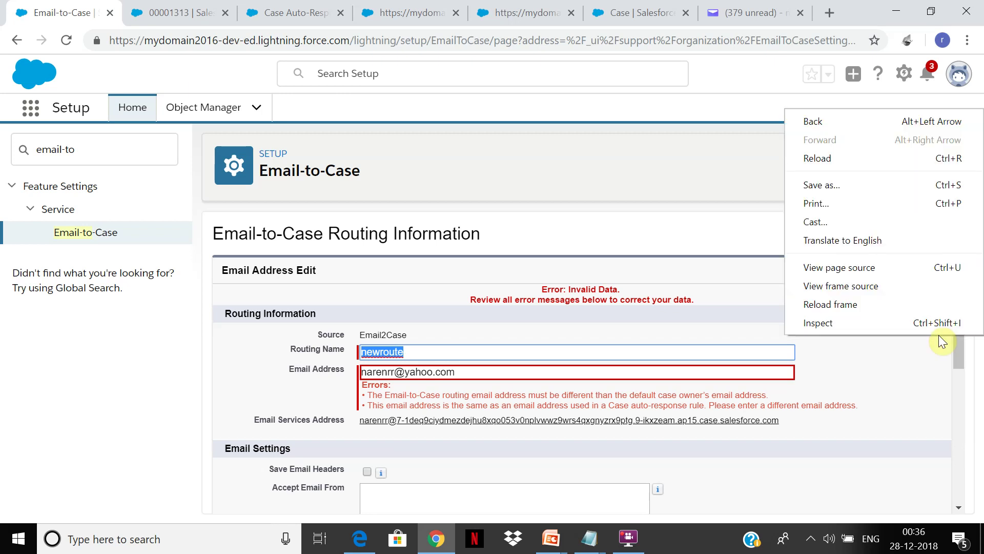
click(960, 348)
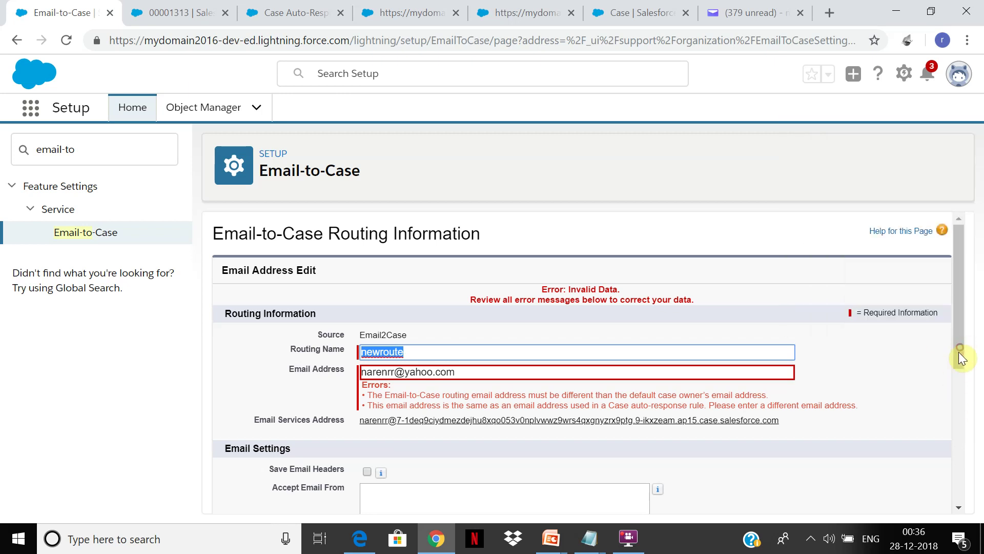
drag(960, 348, 958, 355)
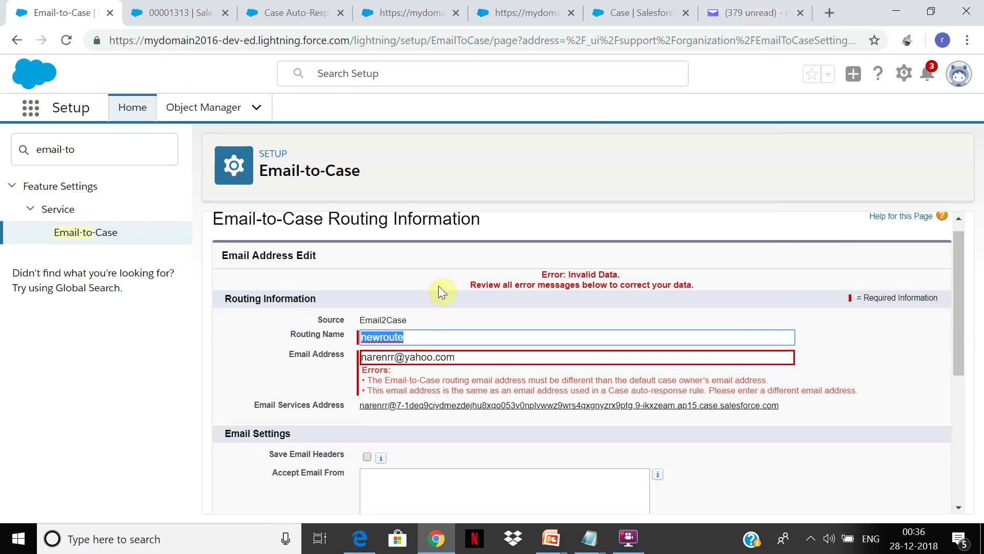
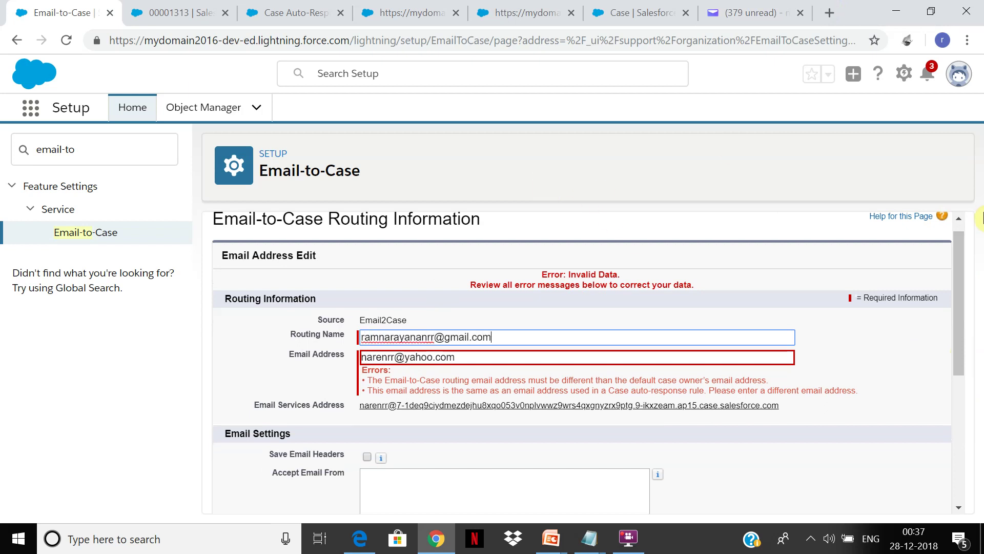
drag(956, 267, 937, 423)
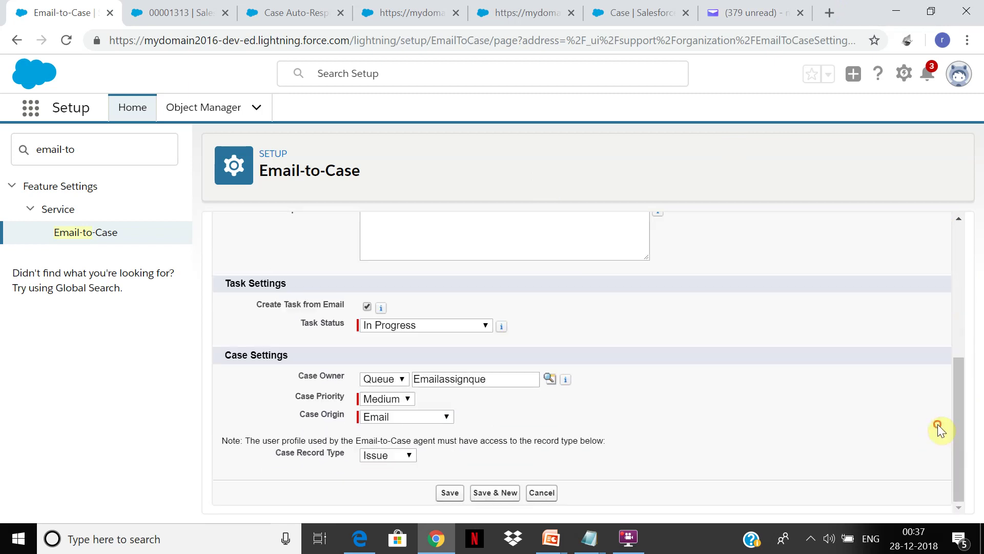
click(449, 492)
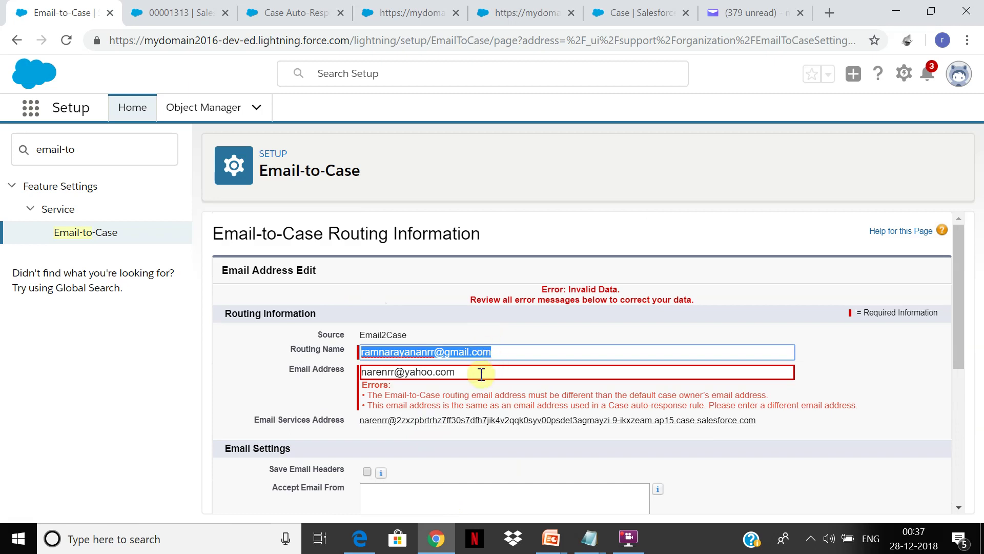
Name the route 'New Route', enter the Gmail address as Email Address, and save
text(N)
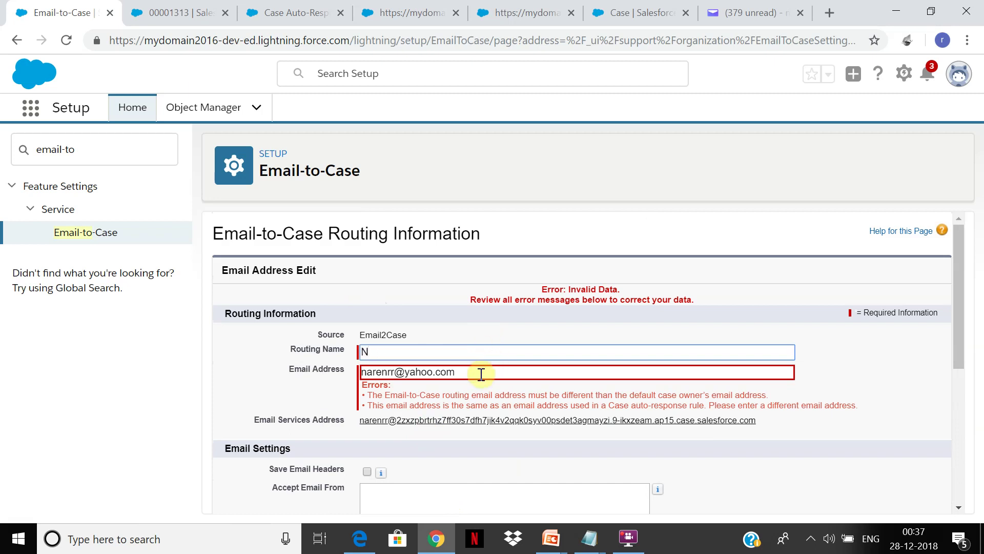
text(Ew Route)
key(Tab)
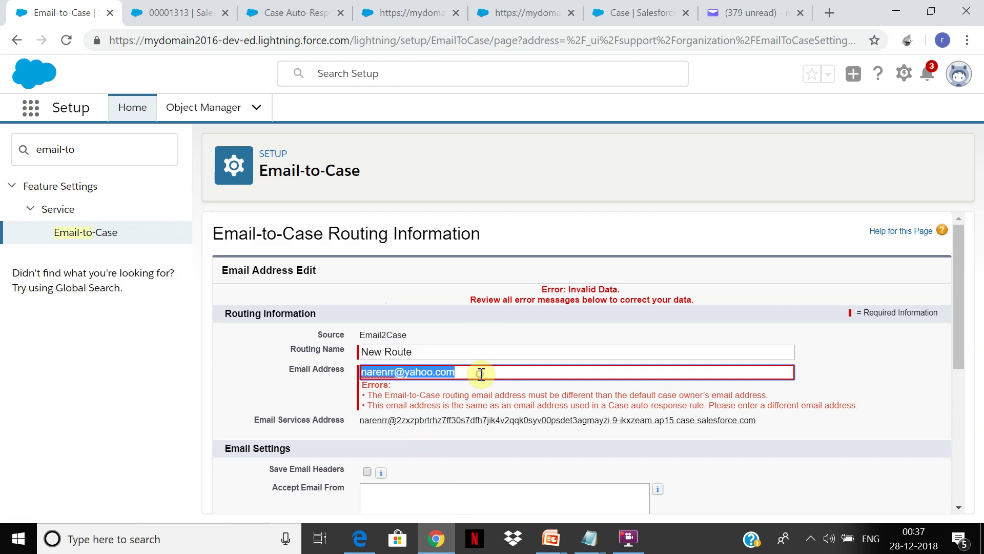
click(316, 7)
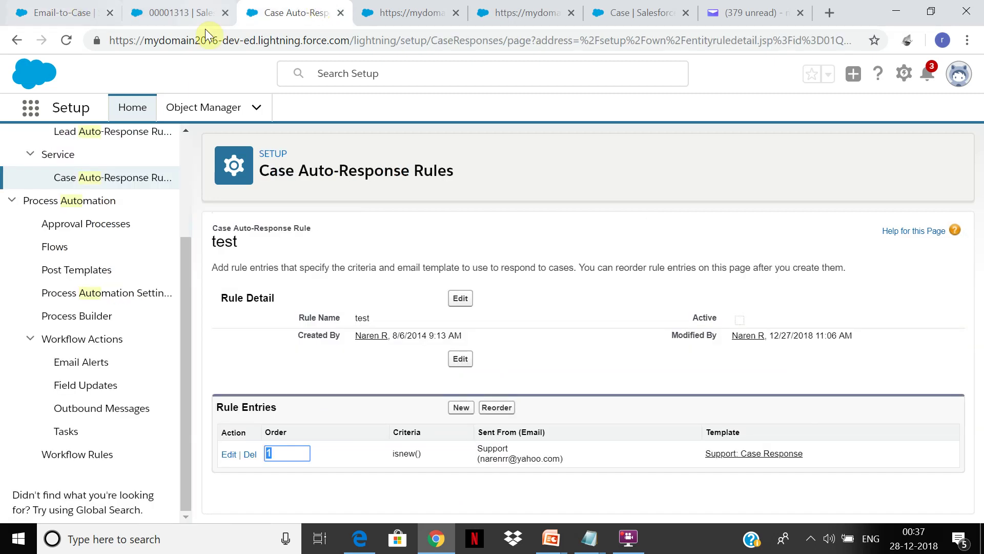
click(100, 11)
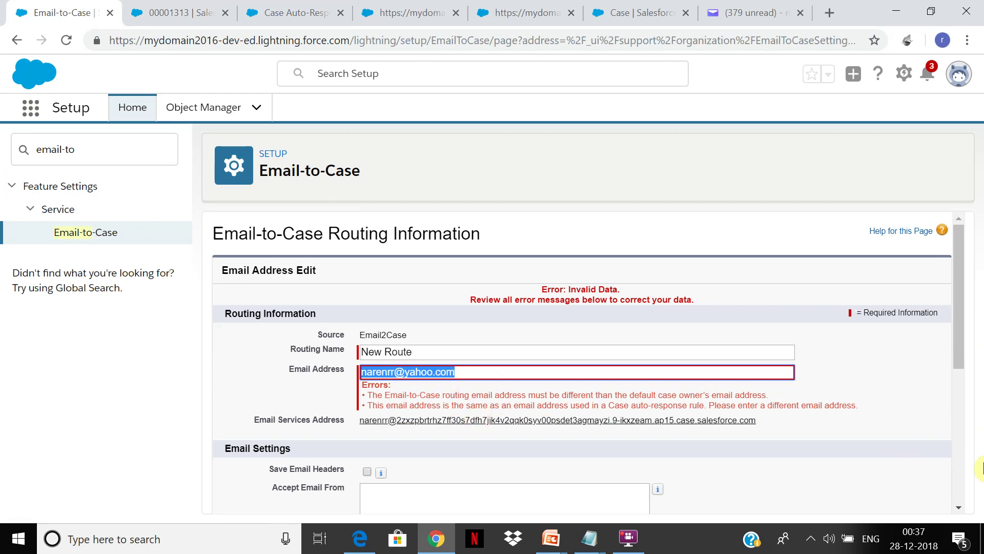
drag(961, 330, 960, 342)
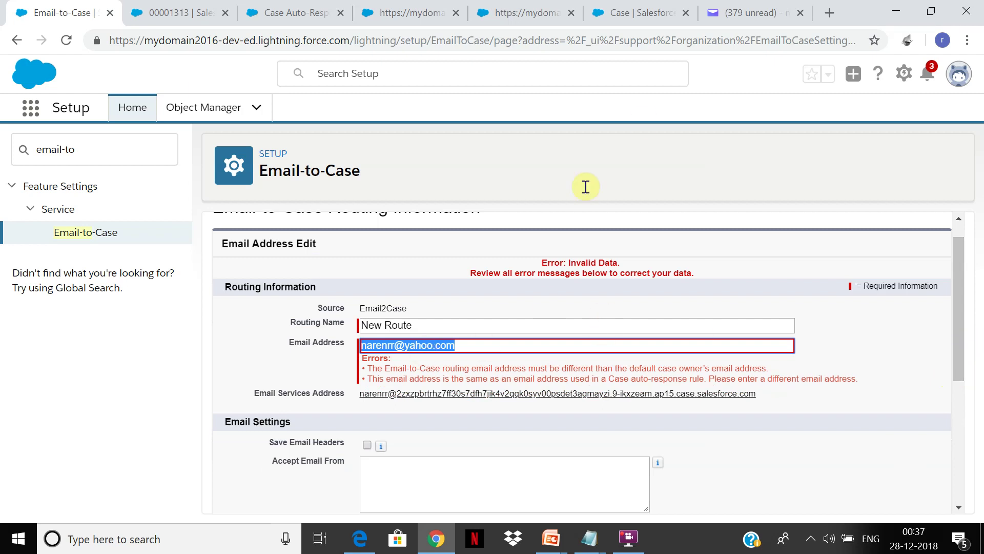
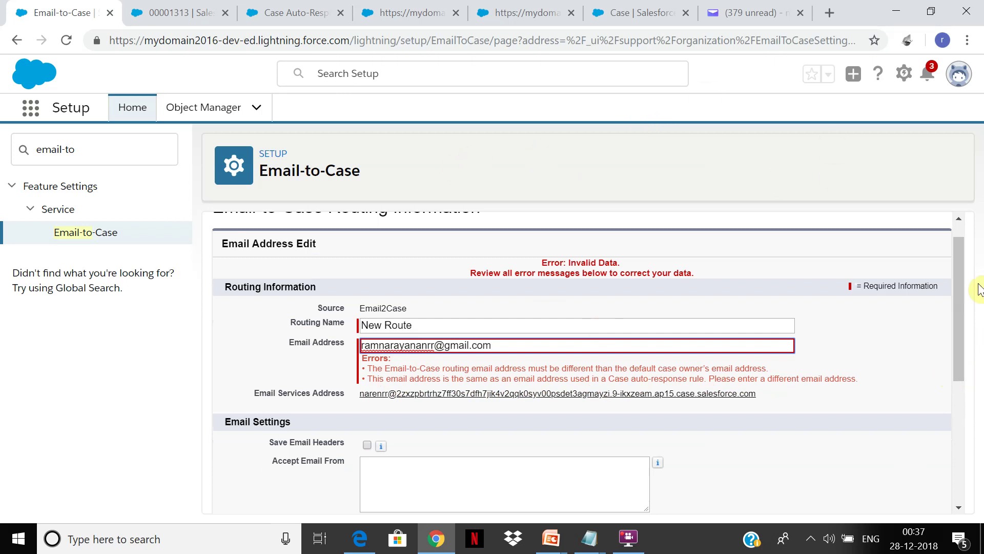
drag(964, 277, 958, 397)
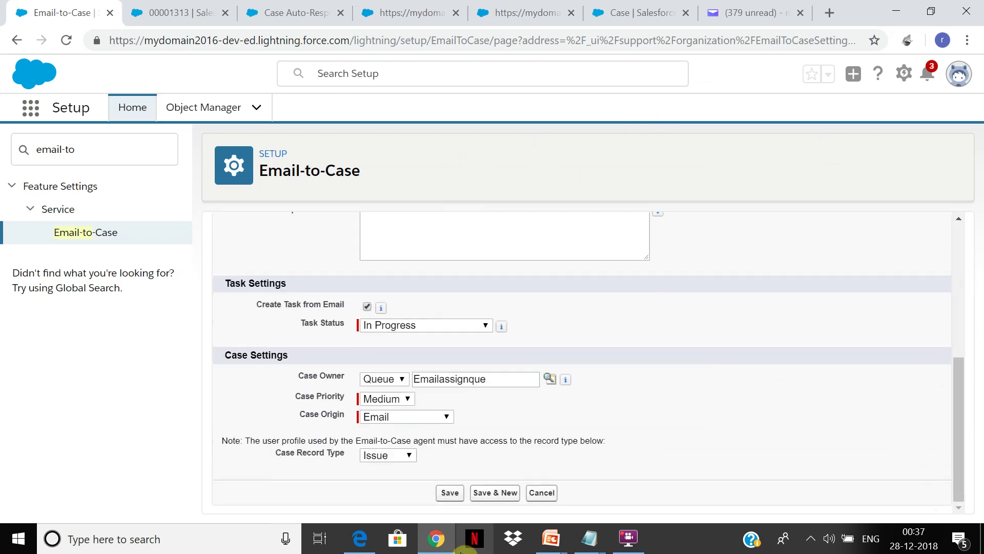
click(449, 493)
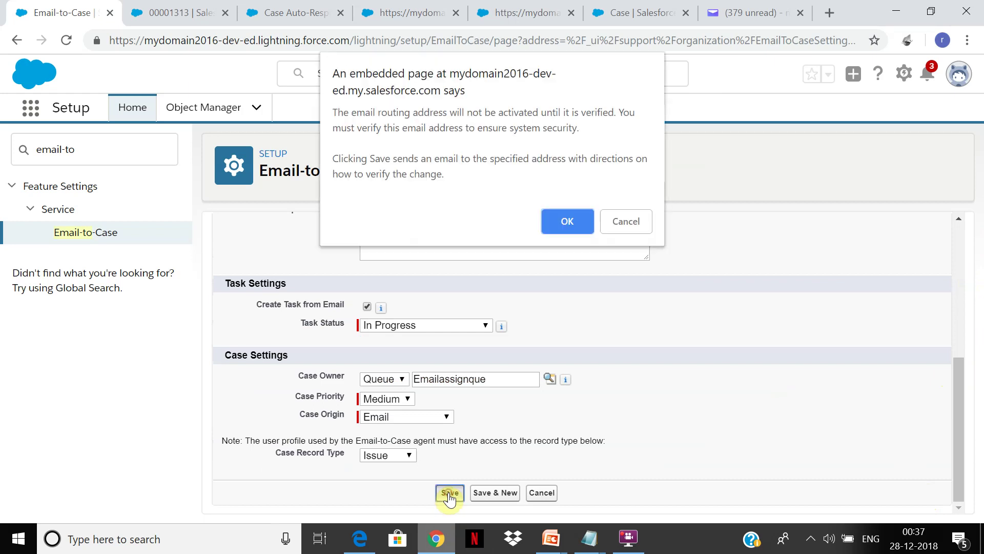
Accept the verification notice to save New Route, review its routing details, and open a new browser tab
click(573, 226)
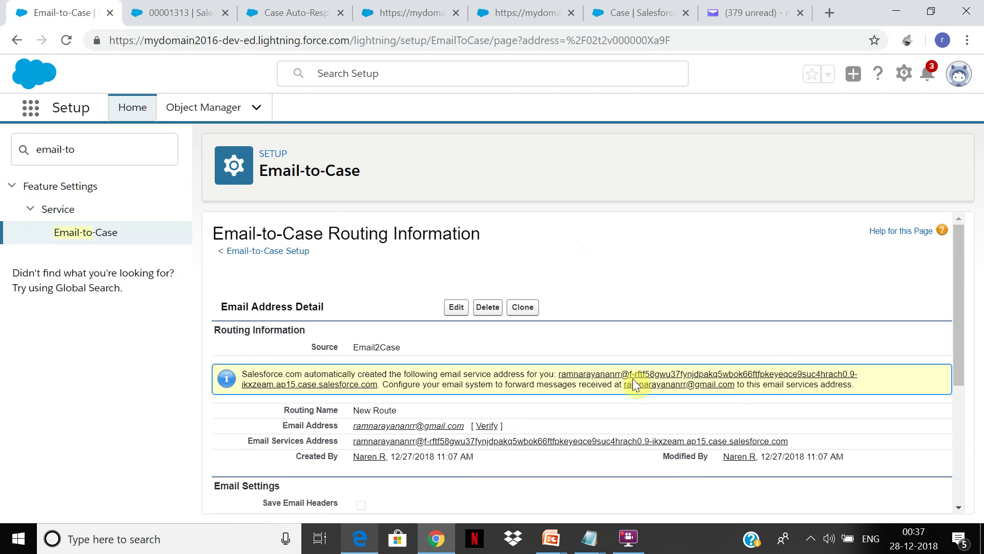
click(961, 304)
drag(960, 305, 947, 444)
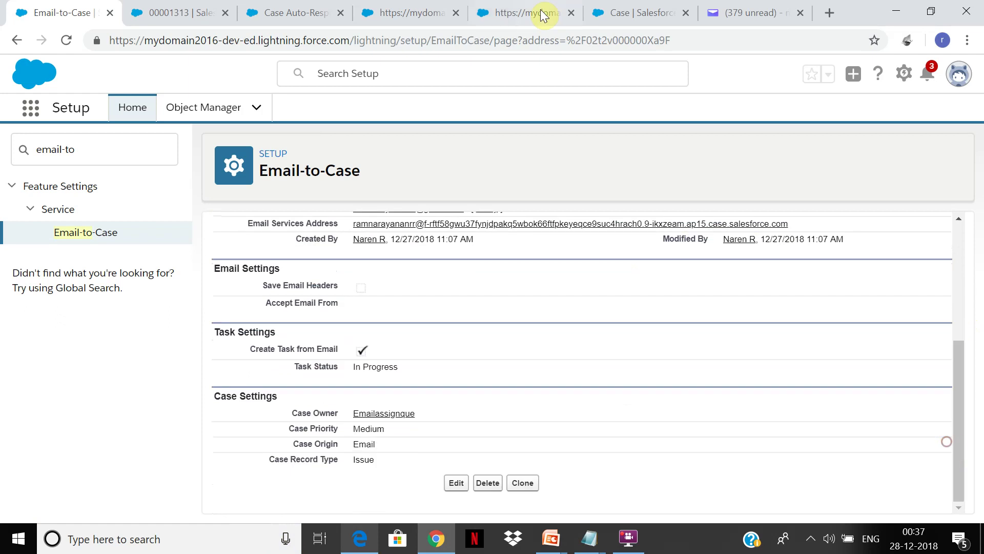
click(836, 13)
click(641, 543)
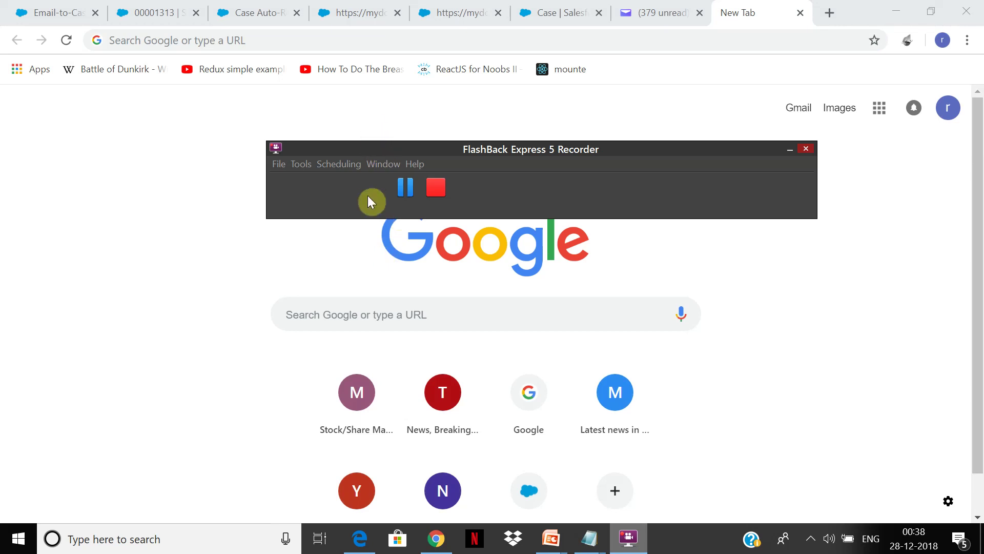
Open the Salesforce verification email in Gmail, follow its confirmation link, and continue
click(406, 187)
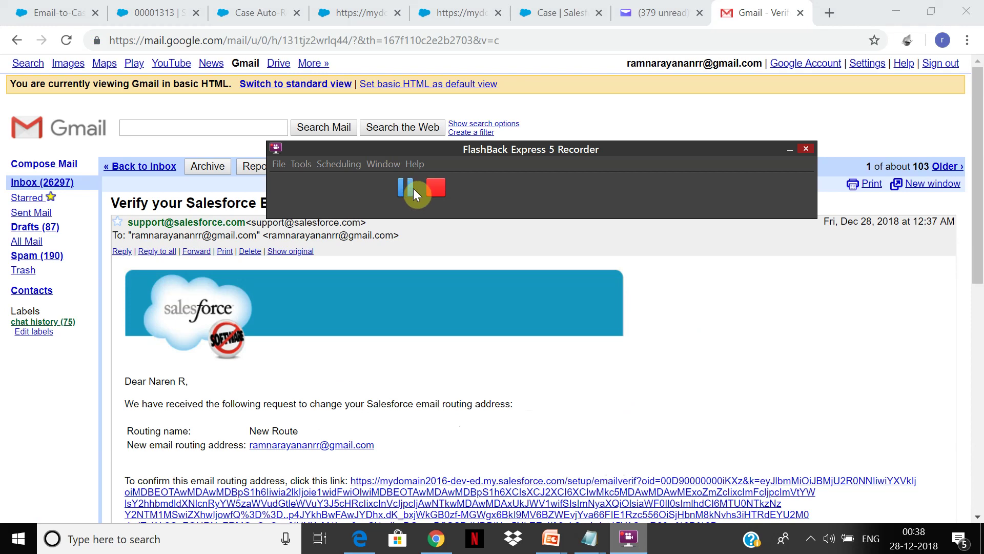
drag(979, 129, 979, 213)
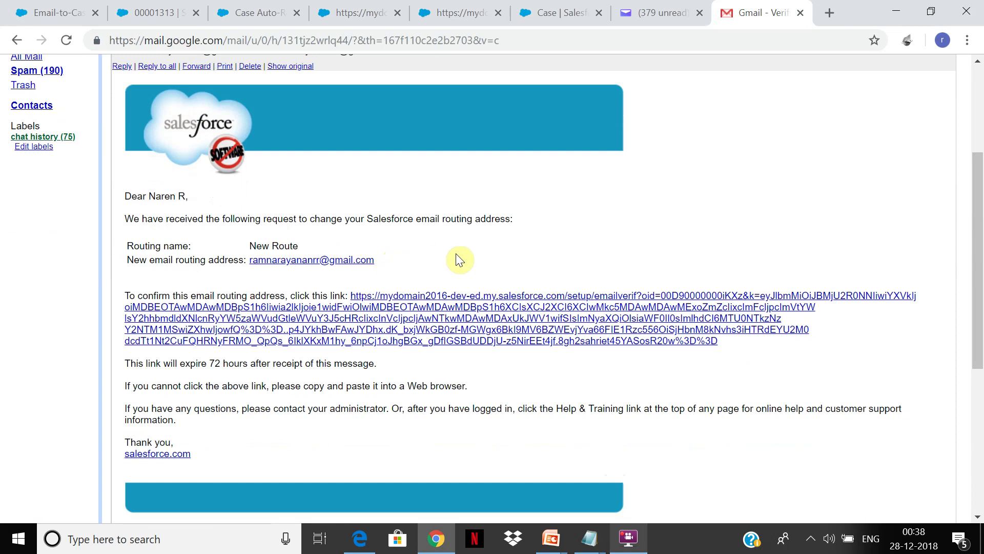
click(557, 320)
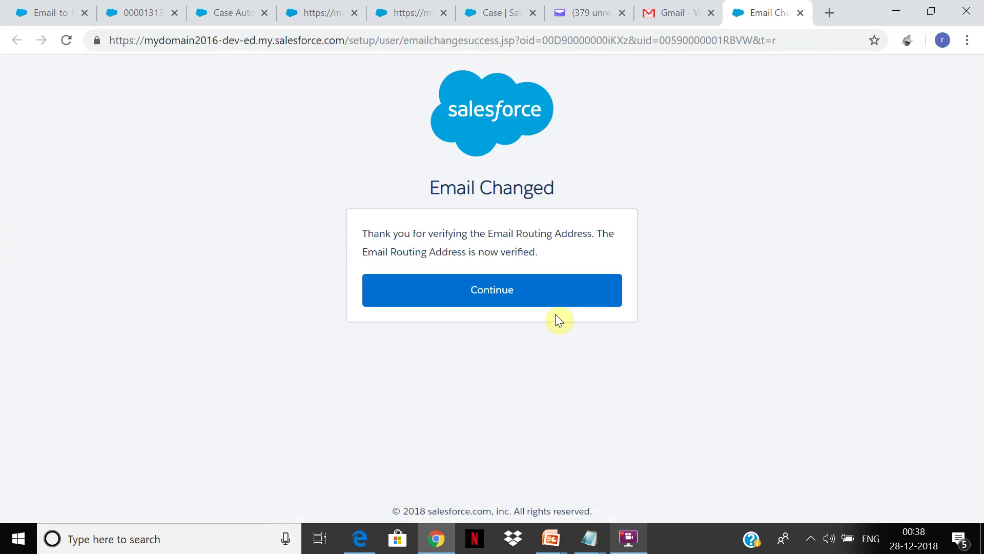
click(608, 283)
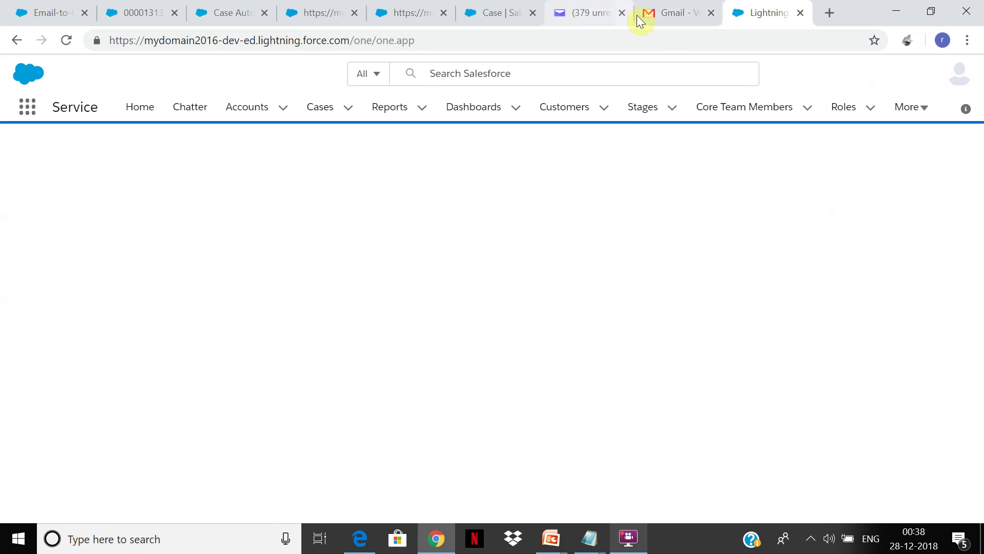
Close the verification email and leftover lookup tab, returning to the Email-to-Case setup page
click(711, 13)
click(464, 10)
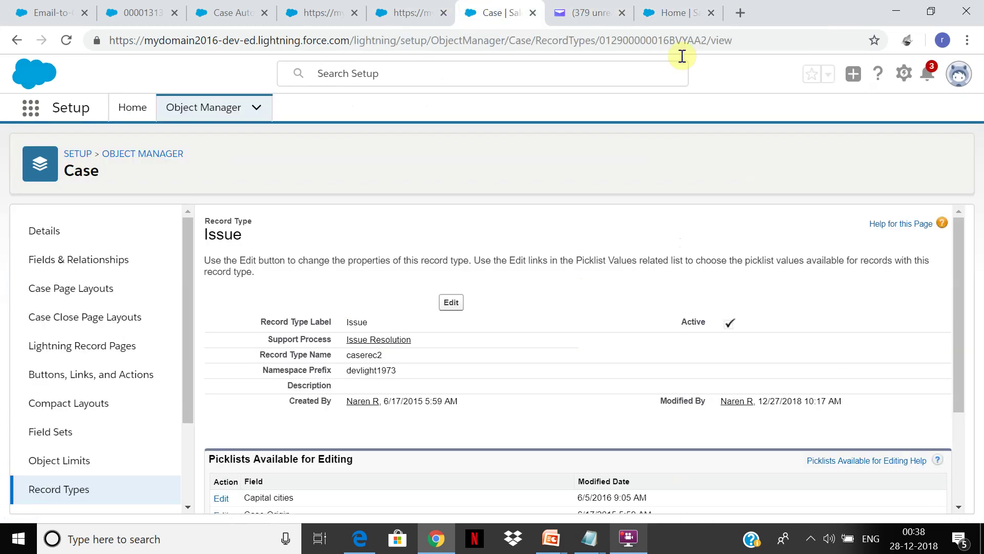
click(471, 7)
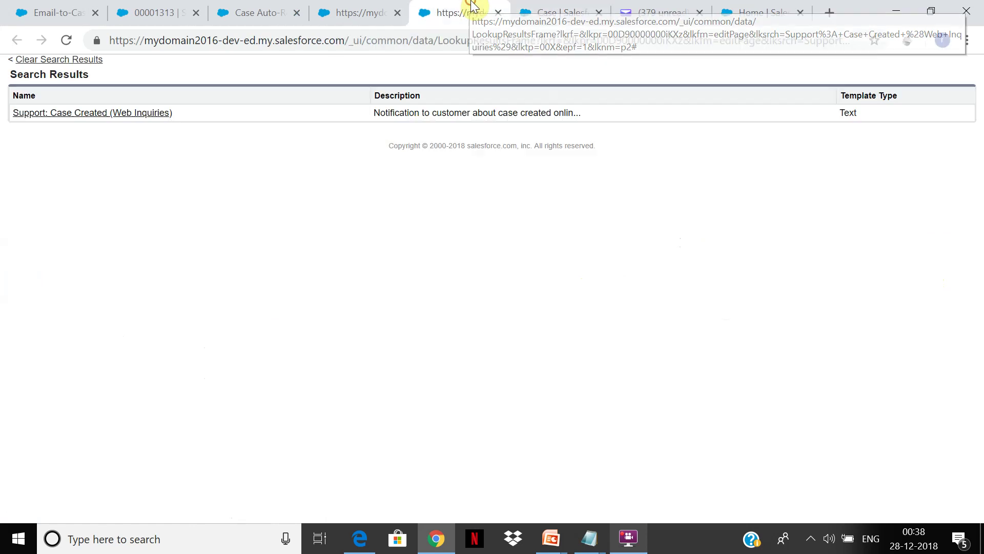
click(282, 7)
click(501, 13)
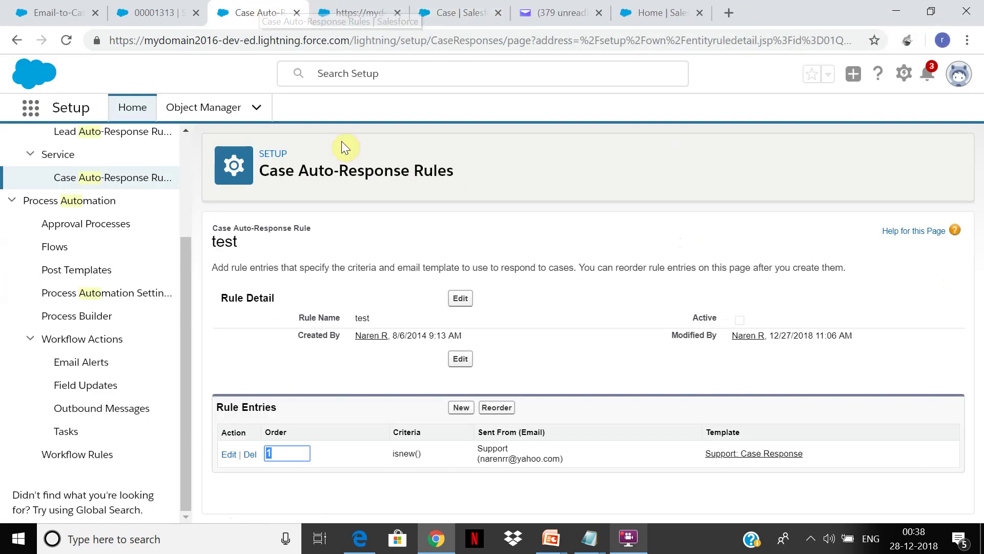
click(205, 7)
click(63, 8)
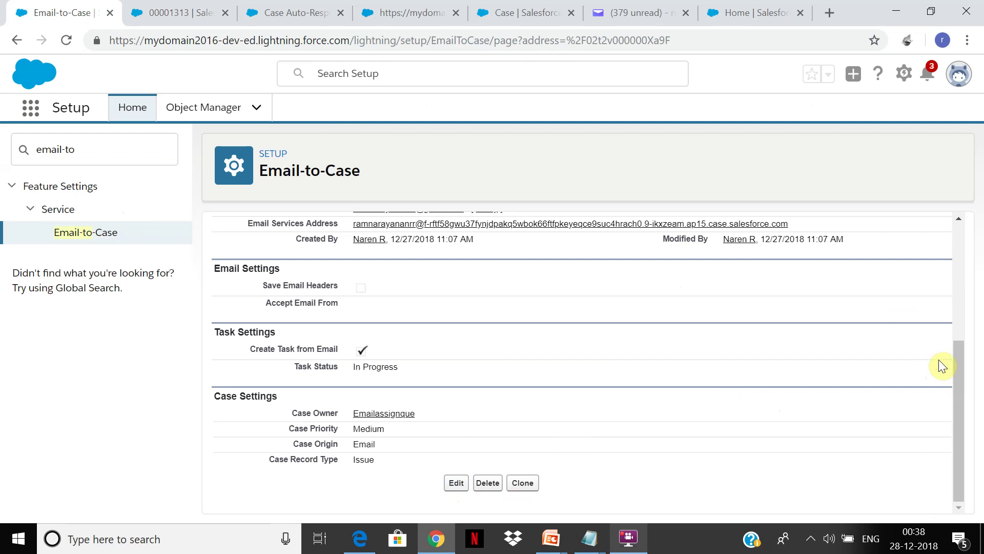
Select the New Route email services address, then bring up the Yahoo Mail inbox
drag(959, 365, 941, 305)
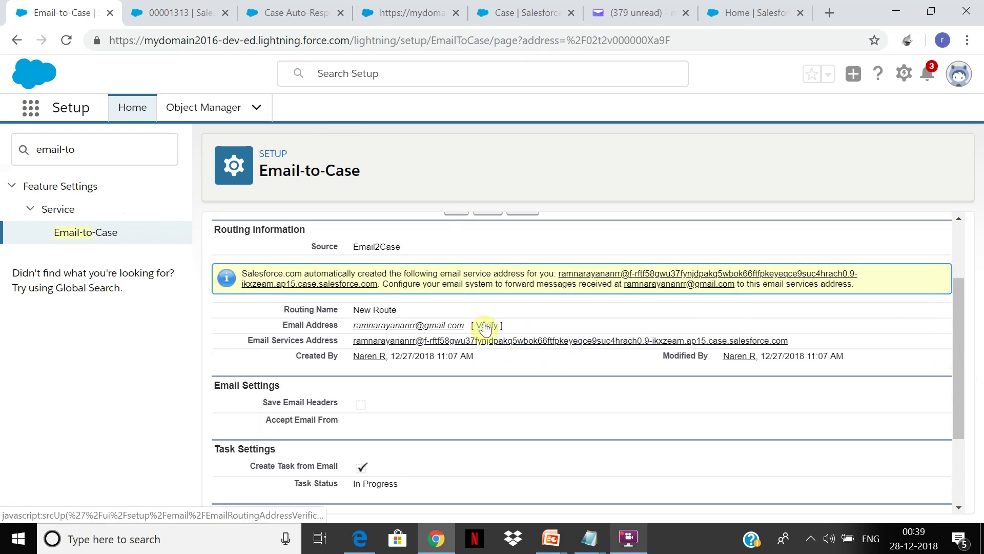
click(446, 345)
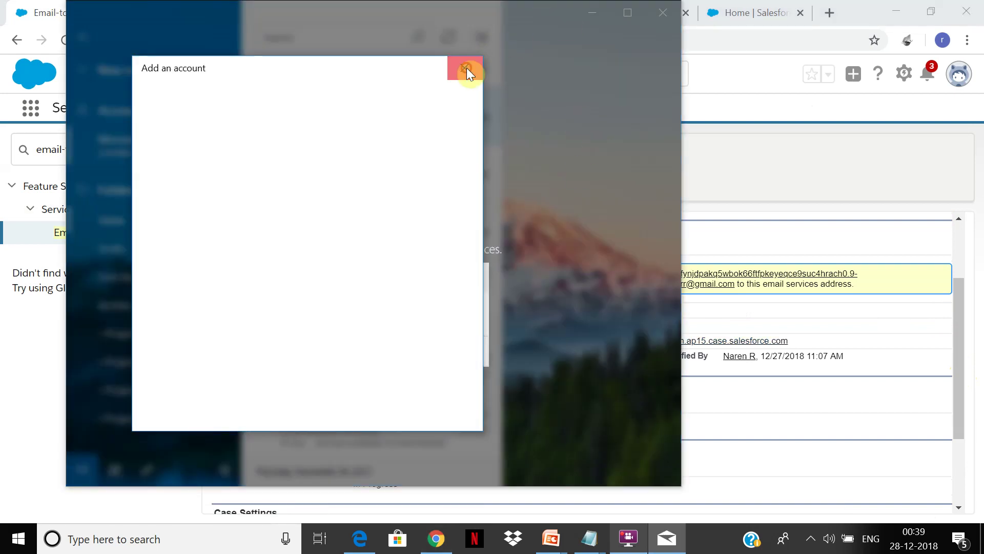
click(464, 68)
click(668, 13)
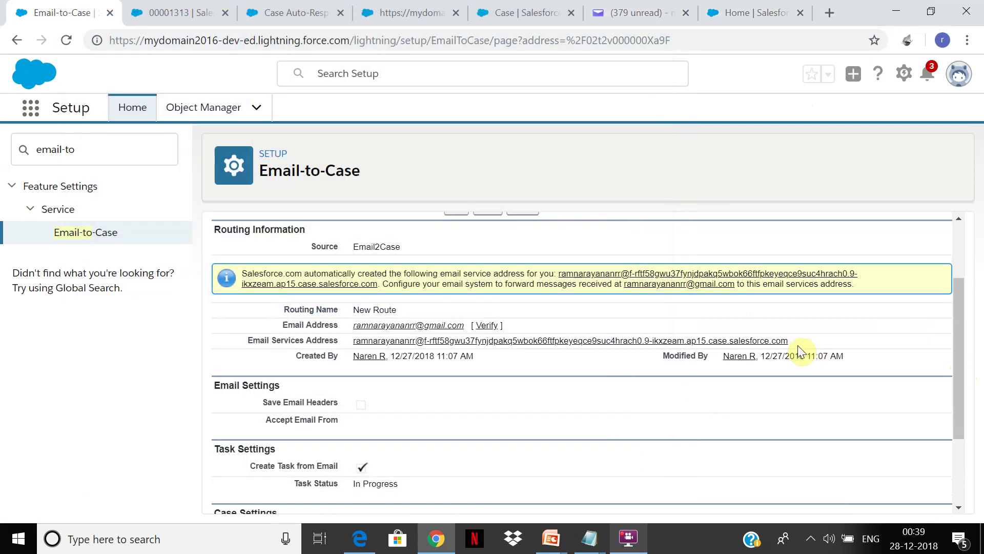
drag(793, 341, 355, 347)
key(ctrl+c)
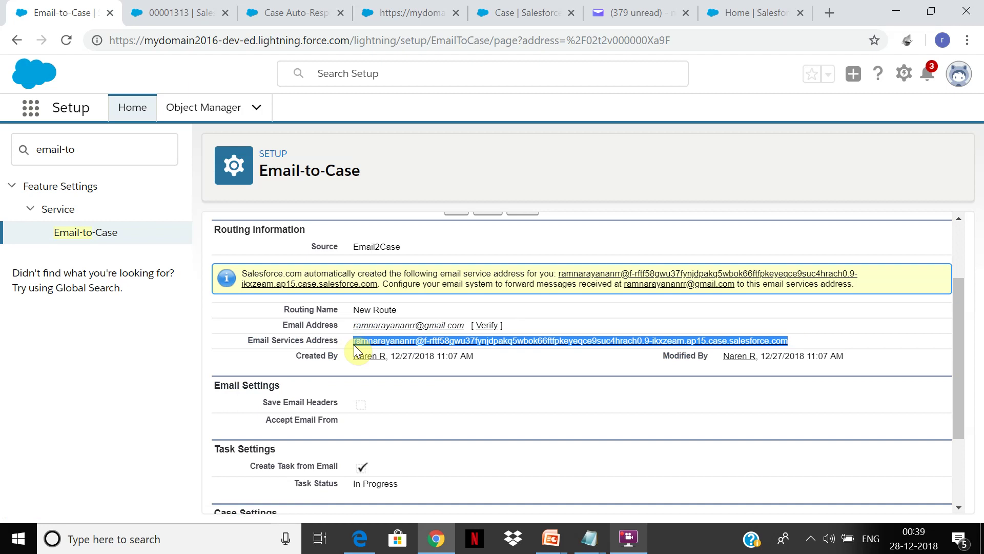
click(662, 12)
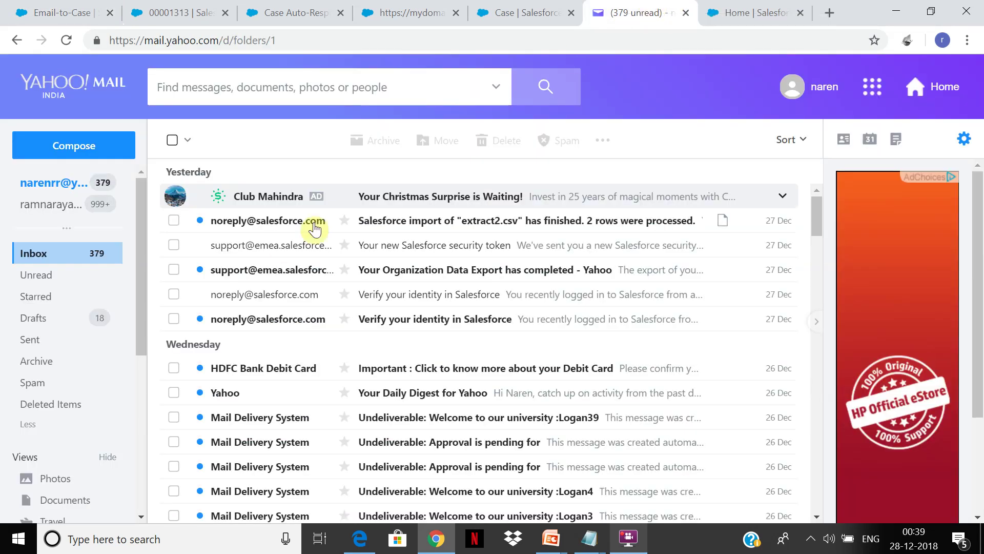
Email the Salesforce services address with subject 'Generator issue' and body 'Please help to fix this issue'
click(75, 148)
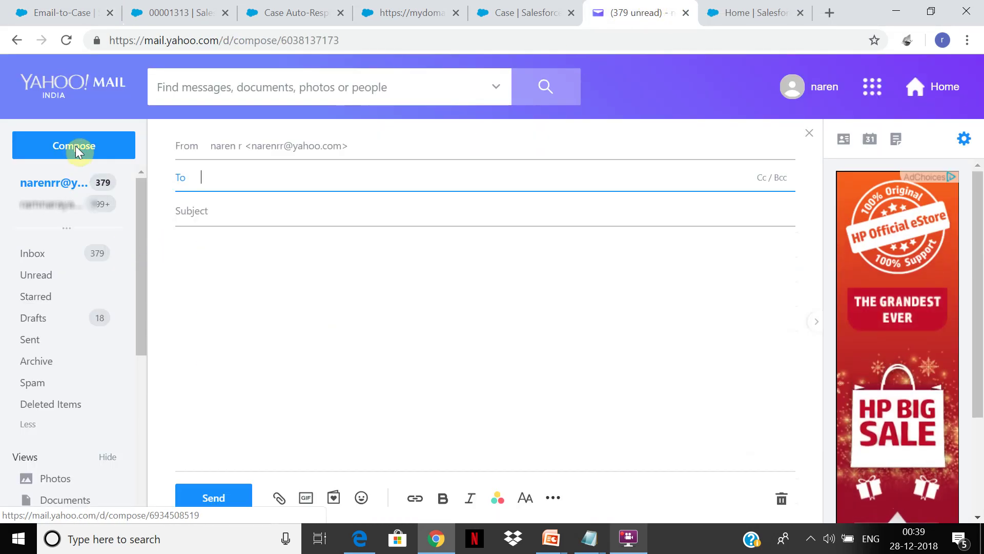
key(ctrl+v)
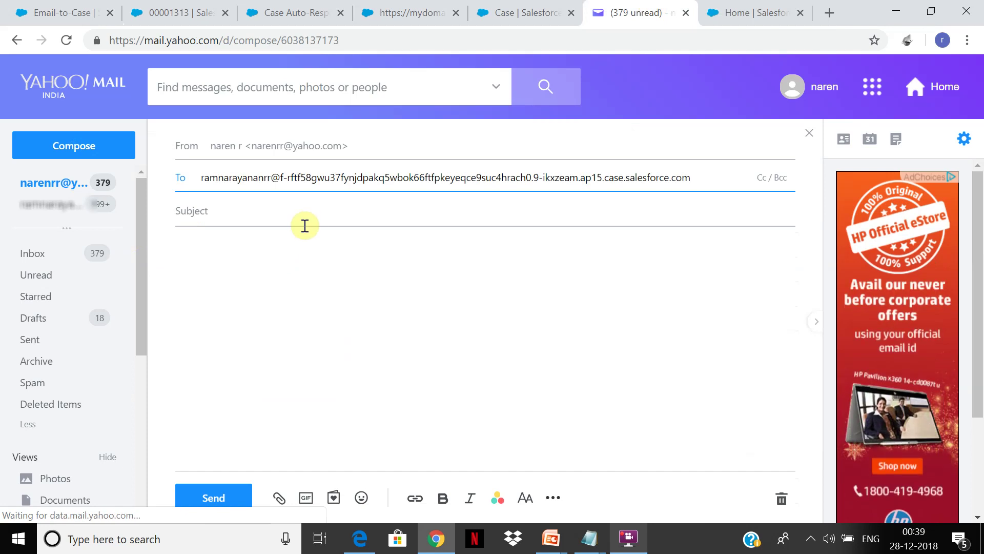
click(305, 226)
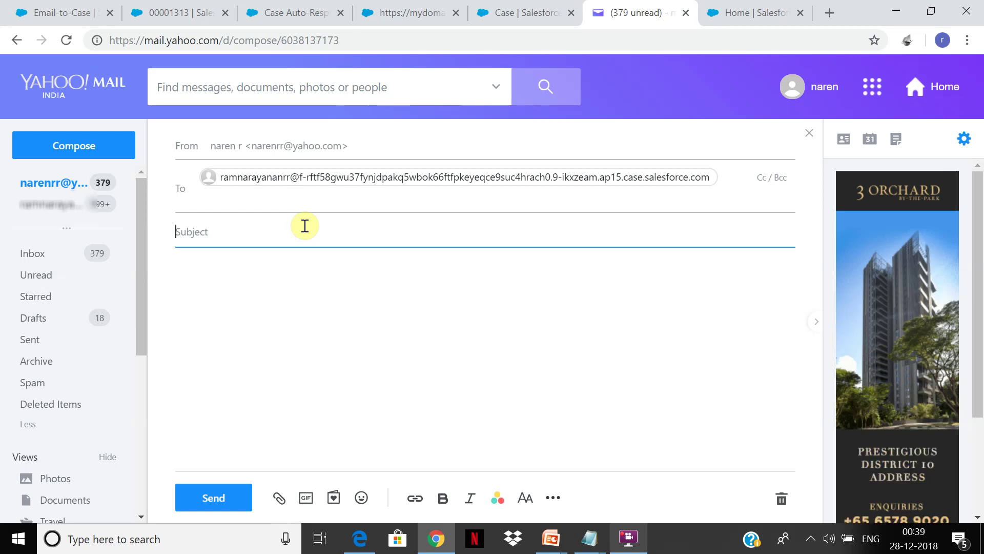
text(Case)
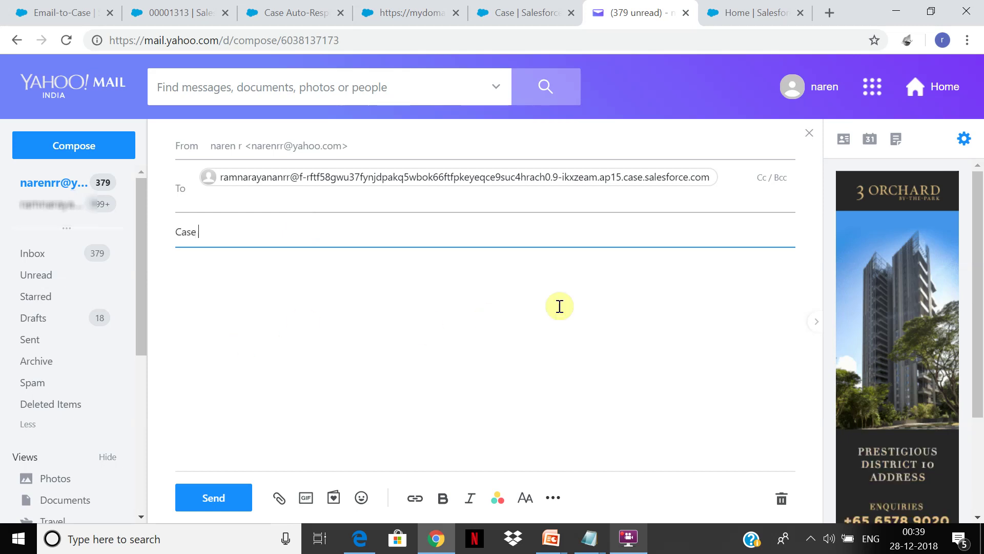
key(BackSpace)
key(BackSpace)
key(BackSpace)
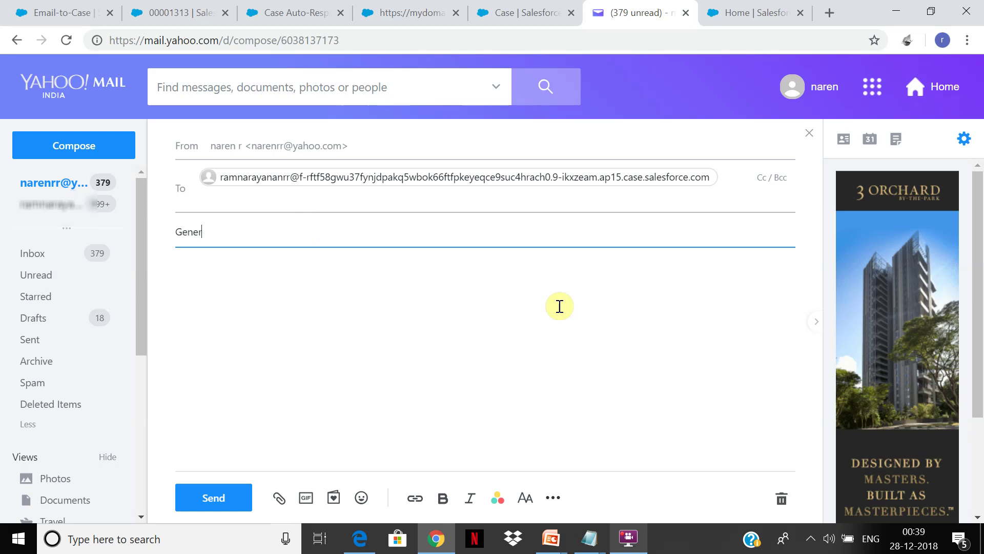
text(enerator issue)
key(Tab)
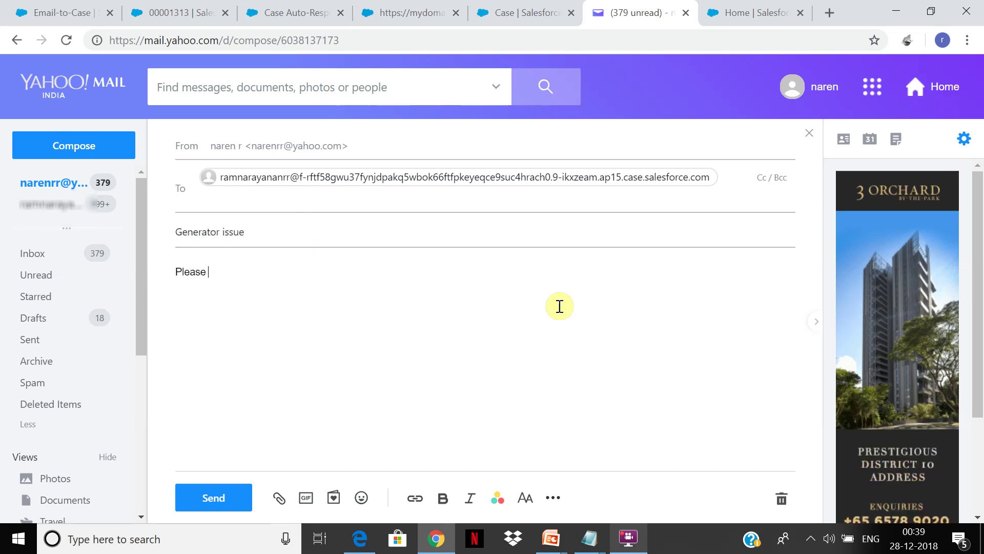
text(Please help to fix this issue)
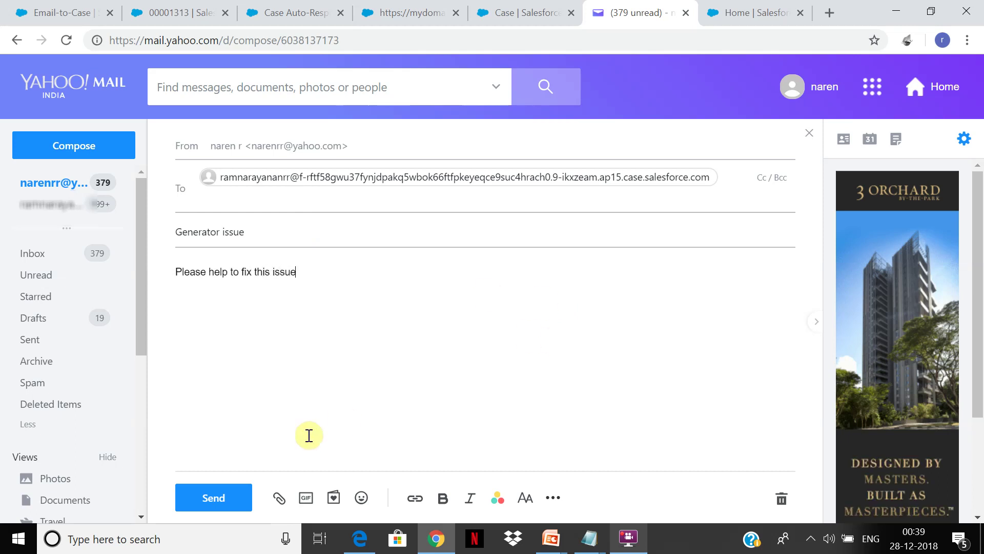
click(228, 500)
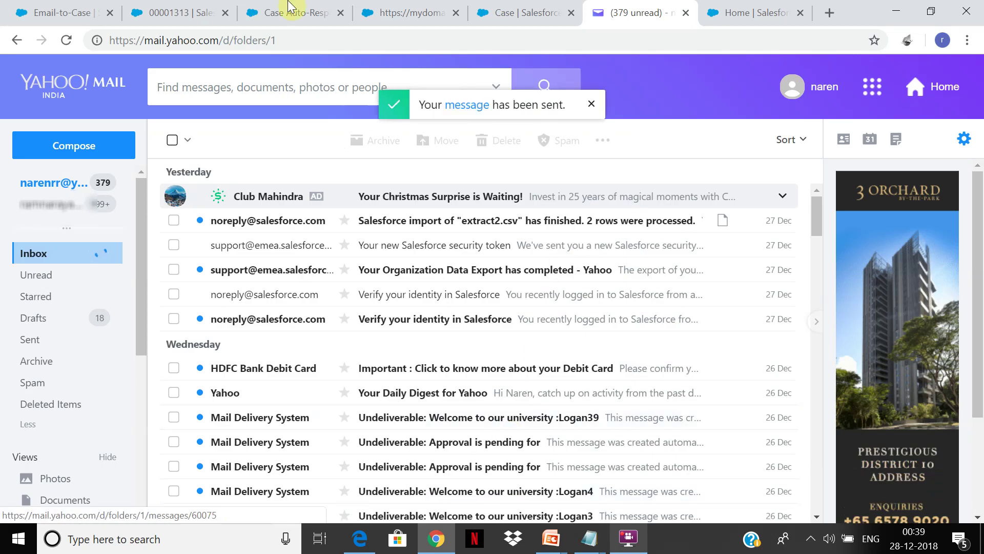
Go to the Cases list and switch to the all cases list view
click(214, 6)
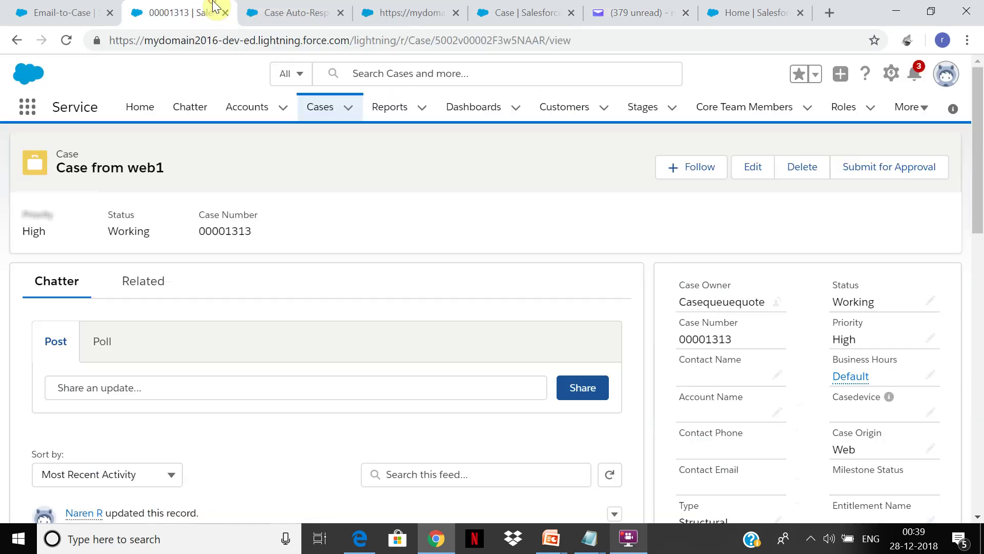
click(326, 112)
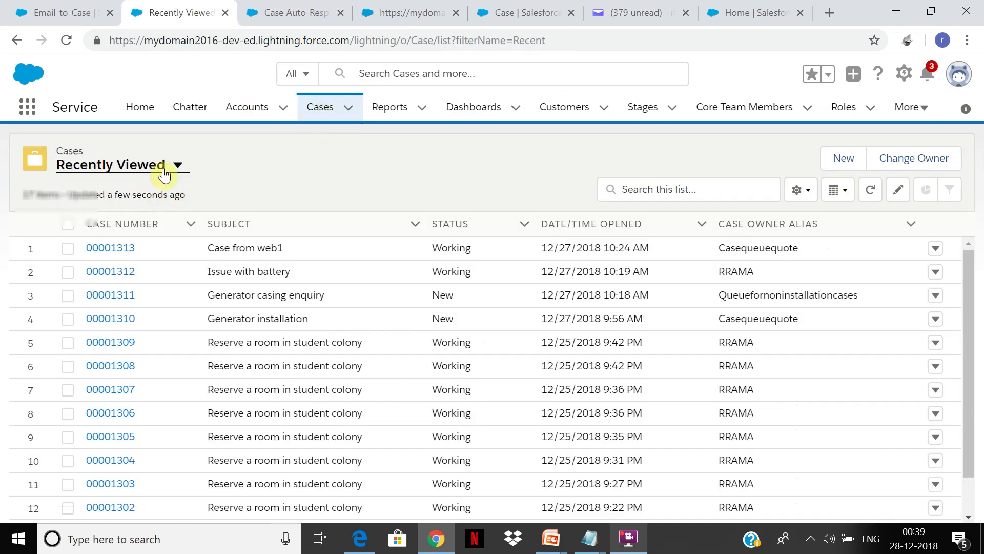
click(177, 165)
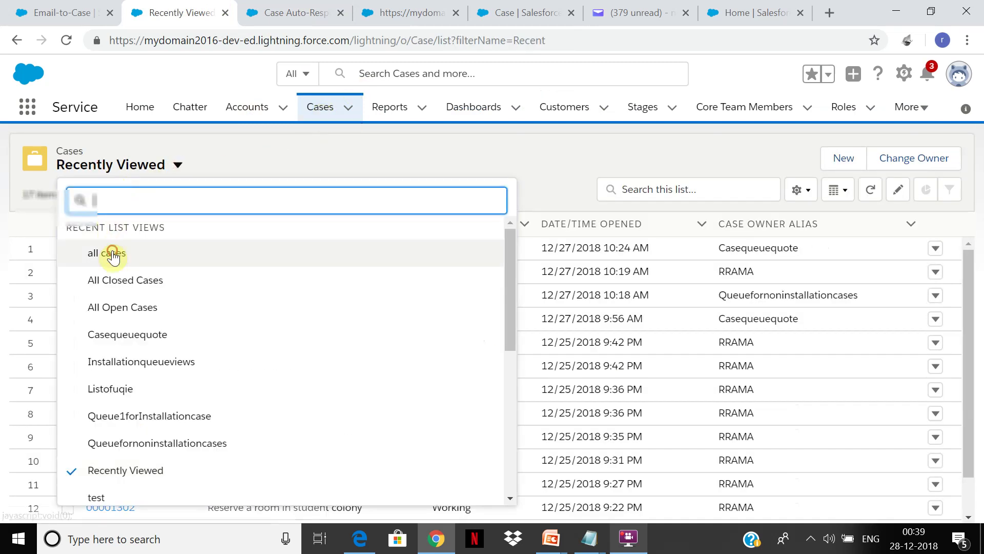
click(113, 254)
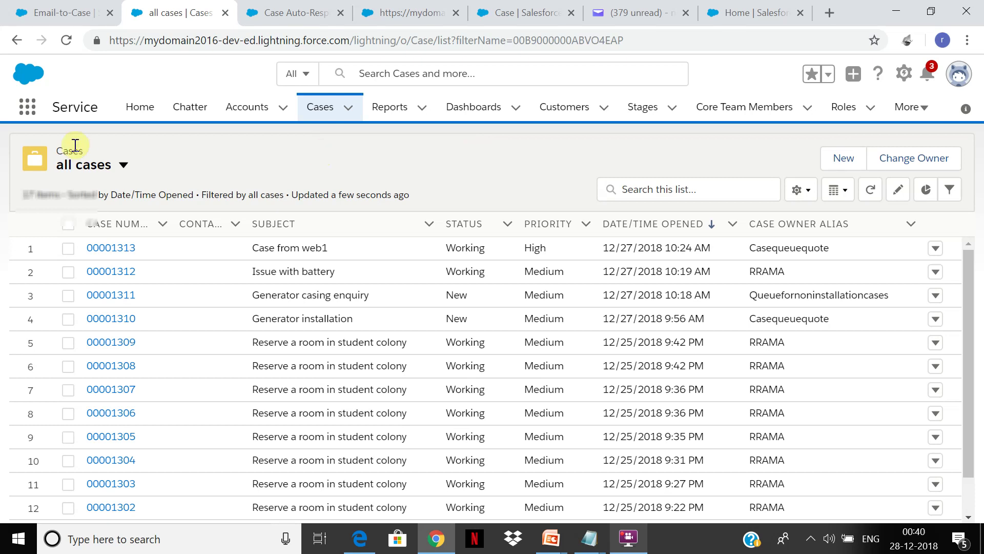
Start and cancel a new case, then bring up the List View Controls
click(125, 165)
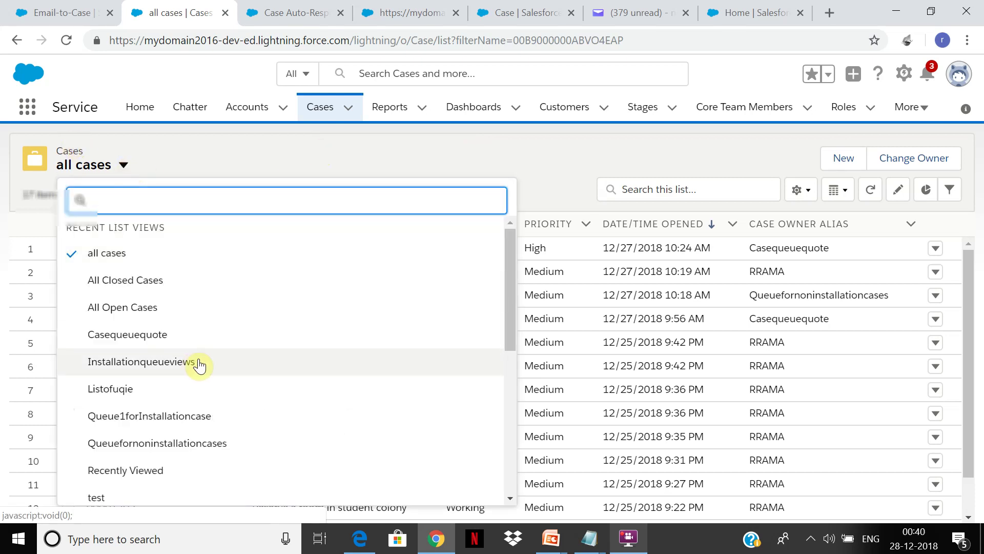
click(435, 164)
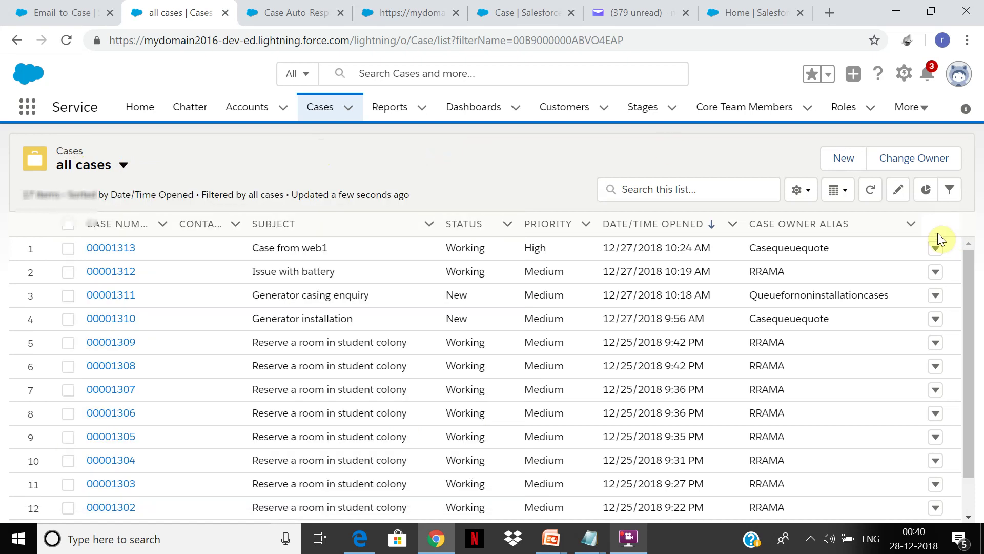
click(851, 163)
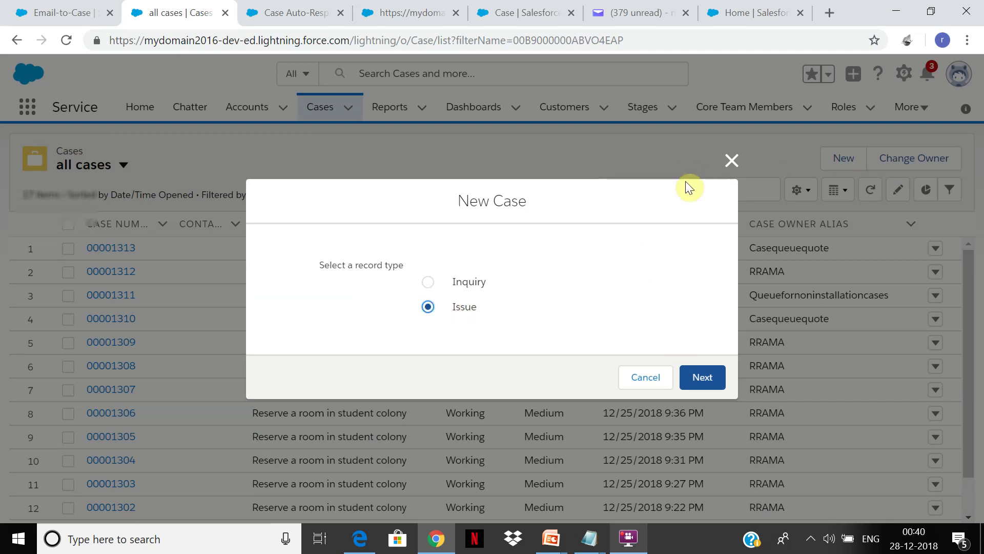
click(731, 162)
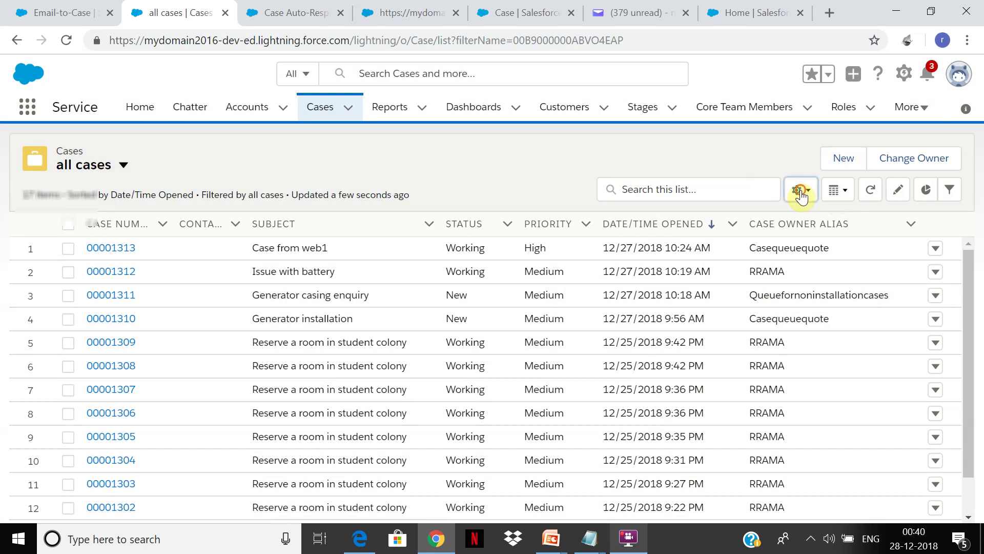
click(797, 190)
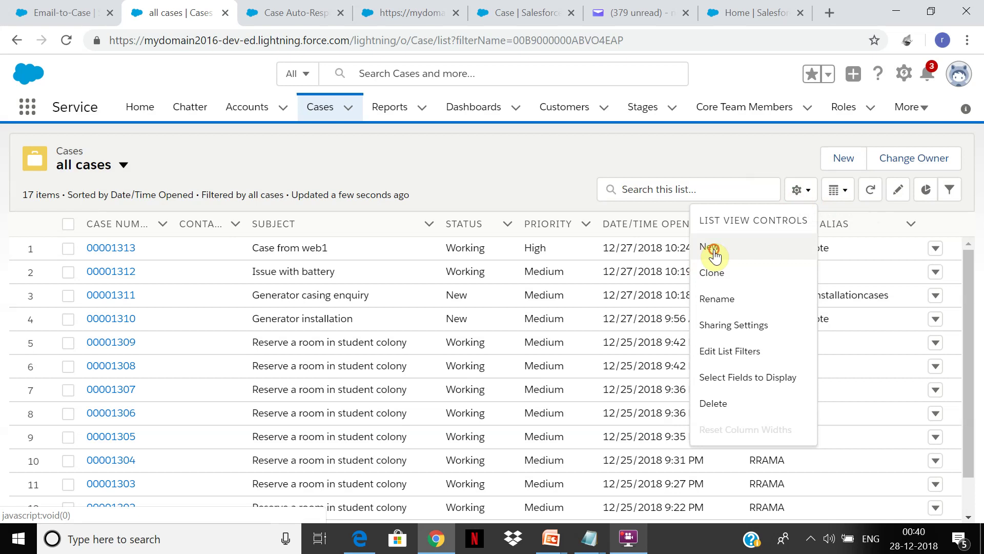
Begin a new list view named 'queueforemailtocase', then cancel it
click(715, 256)
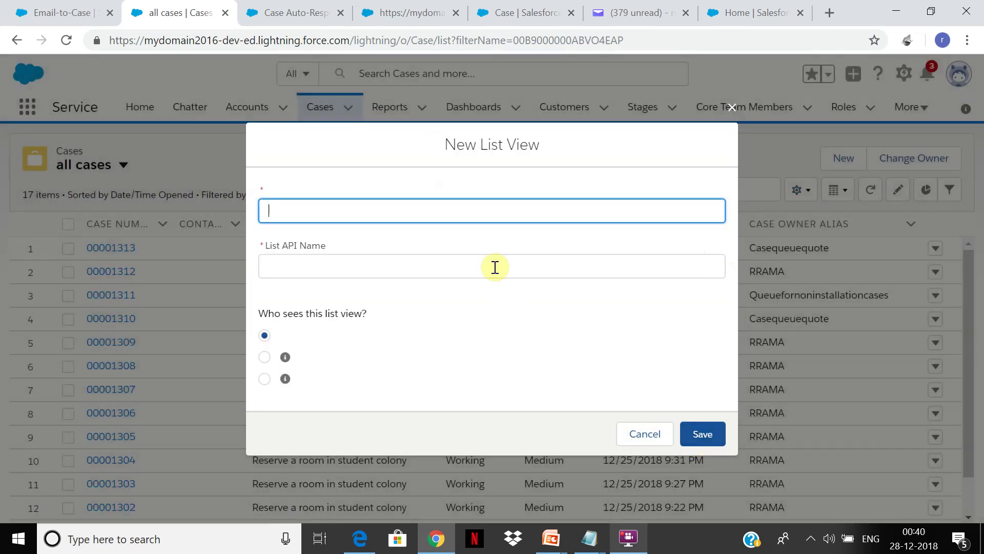
text(queuefor)
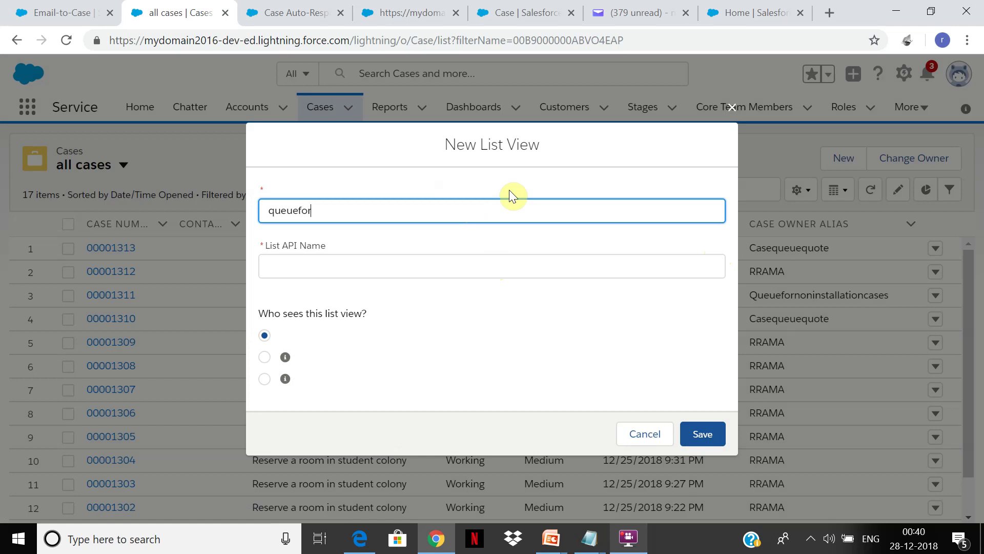
text(emailtocase)
key(Tab)
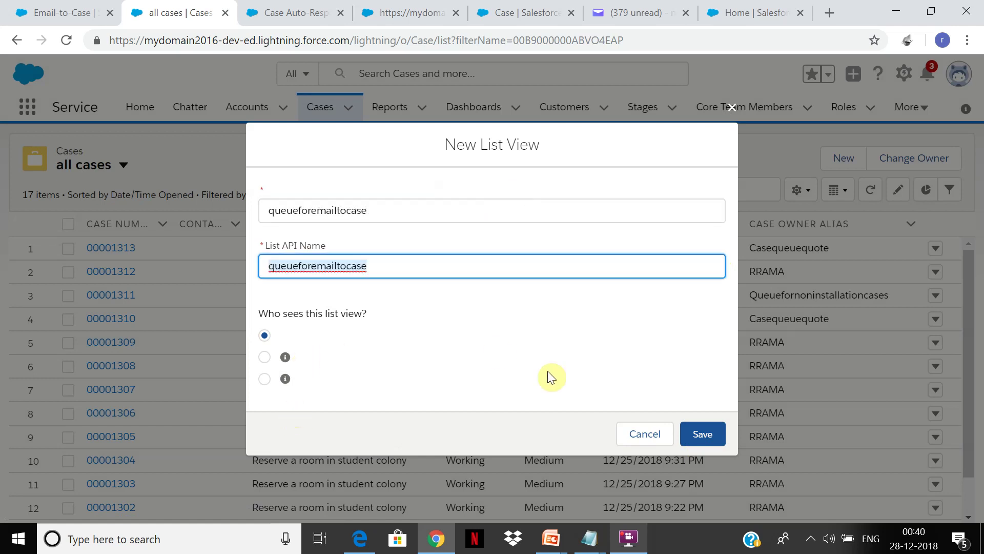
click(653, 443)
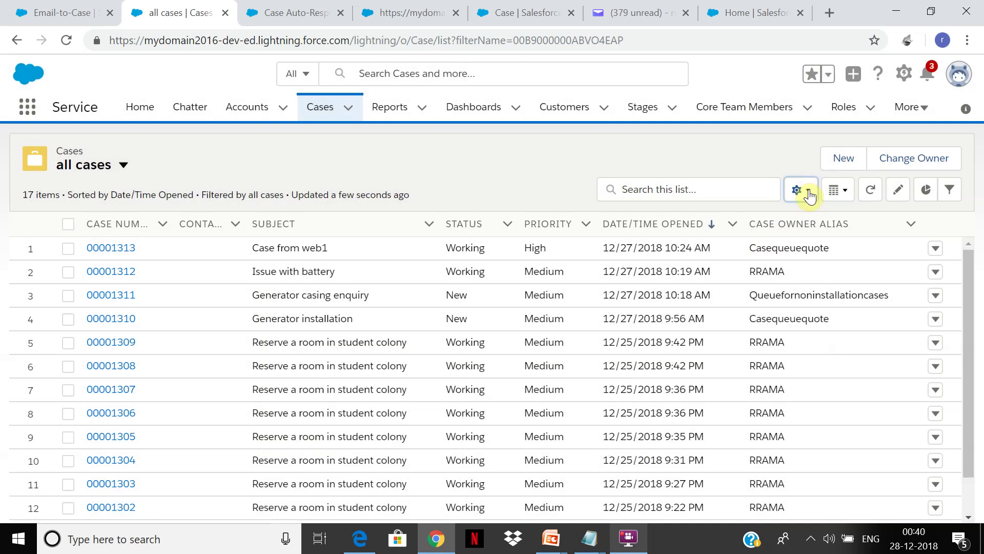
Create and save a list view named 'queue' that all users can see
click(801, 190)
click(723, 253)
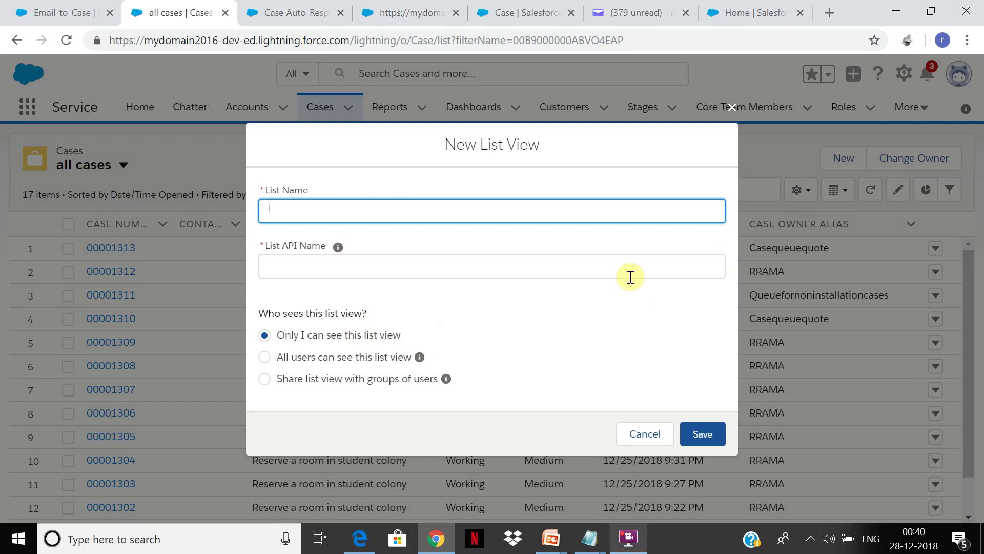
text(queue)
key(Tab)
click(366, 361)
click(697, 436)
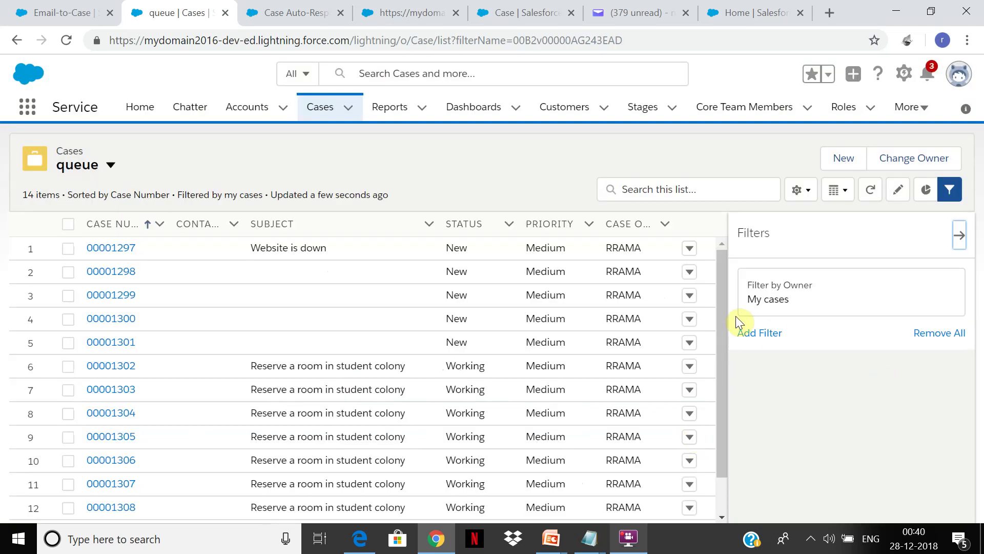
Filter the queue view by Owner to Emailassignque queue cases, remove the blank filter, and save
click(759, 333)
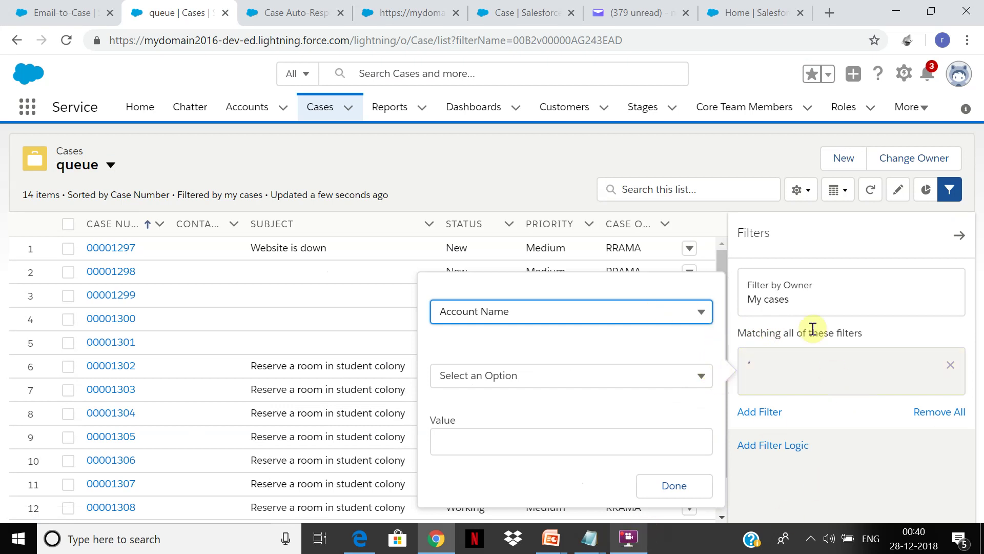
click(784, 303)
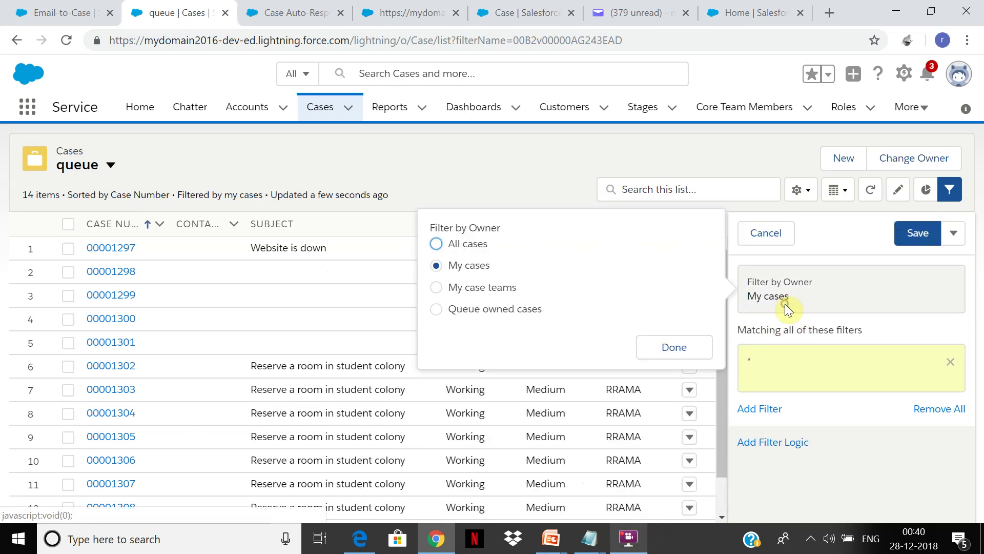
click(503, 310)
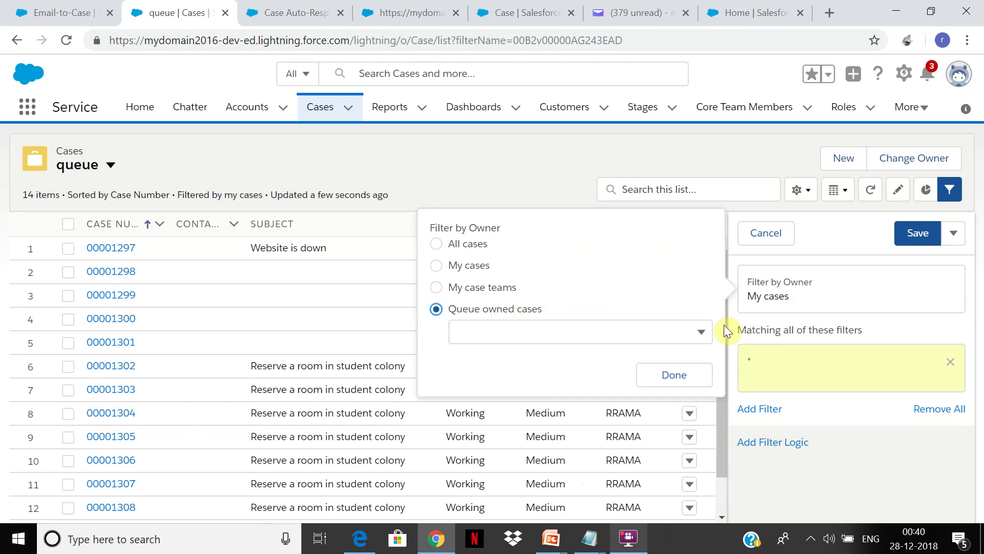
click(696, 336)
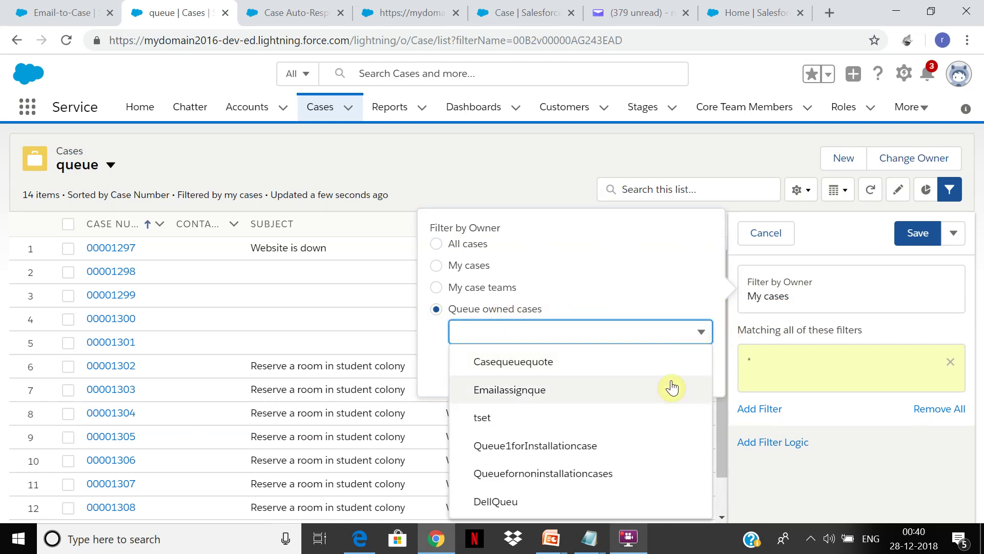
click(651, 390)
click(667, 373)
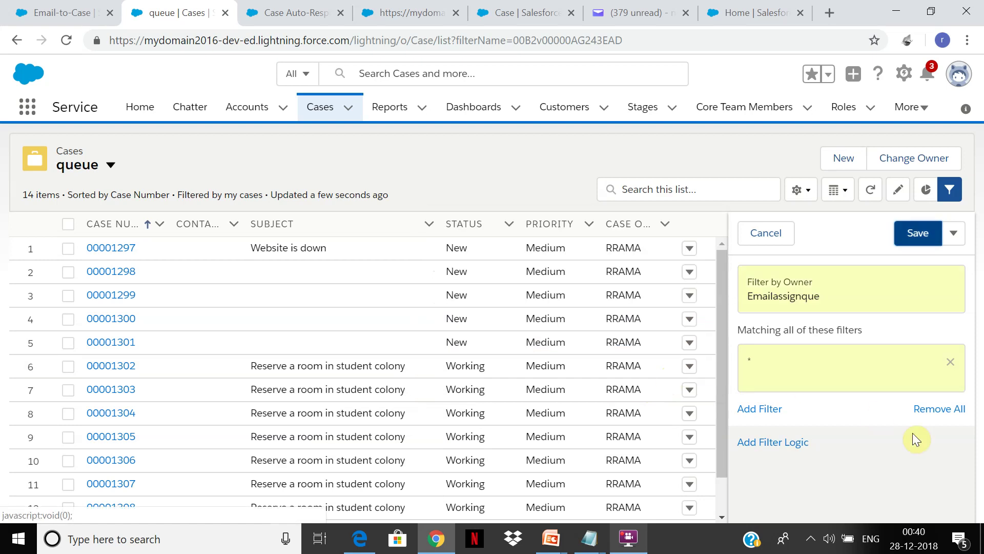
click(949, 362)
click(927, 239)
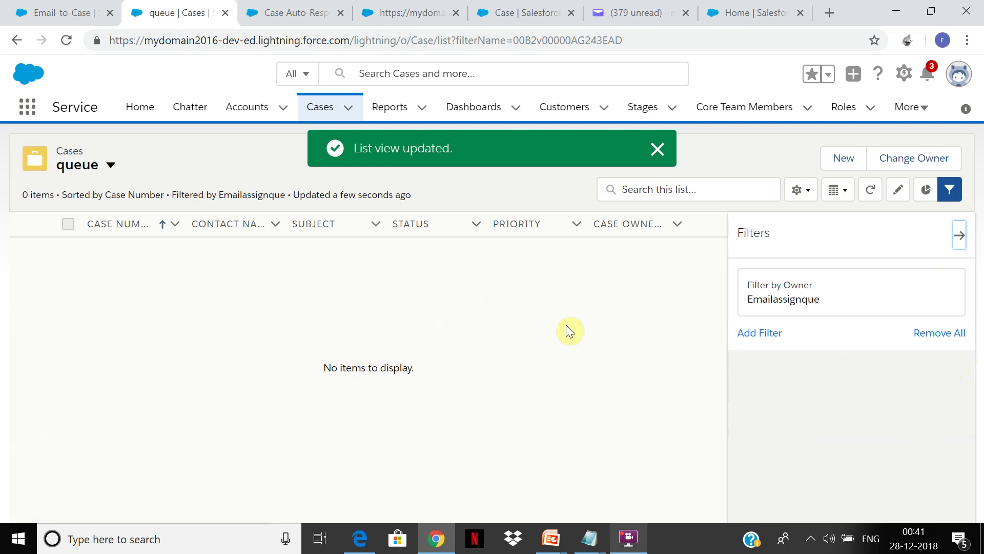
Recheck the owner filter, then return to the all cases list view
click(778, 307)
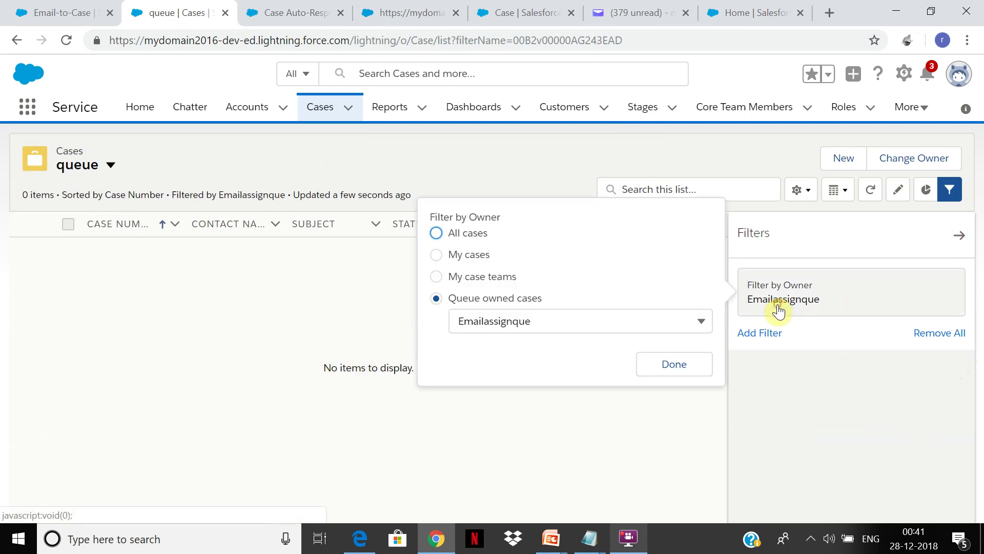
click(668, 367)
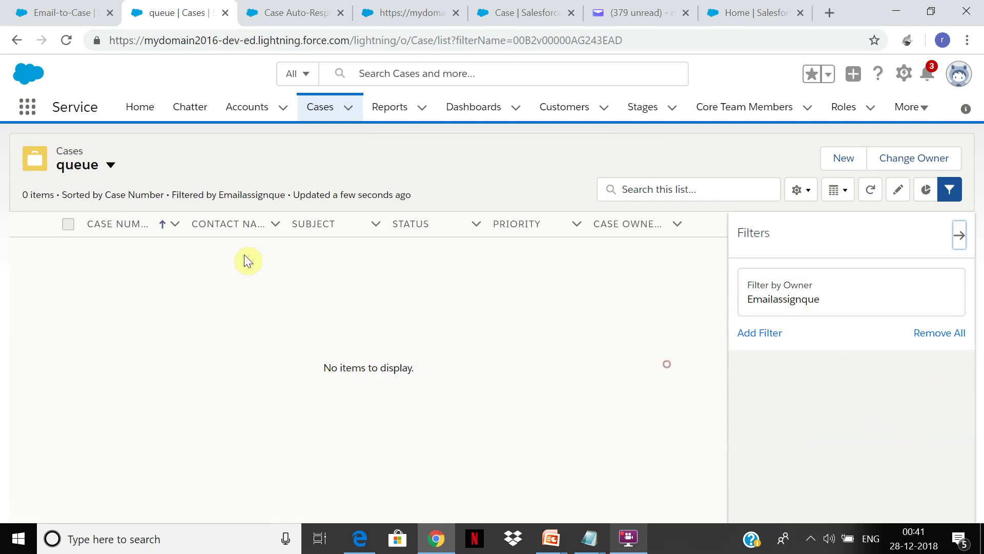
click(105, 170)
click(107, 253)
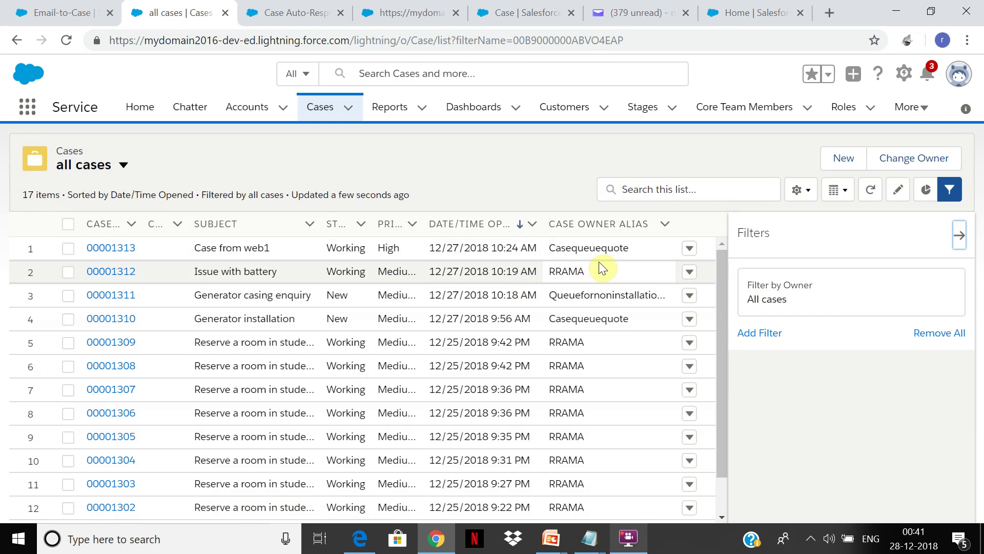
Load Gmail in a new browser tab and go back to the Yahoo Mail inbox
click(666, 12)
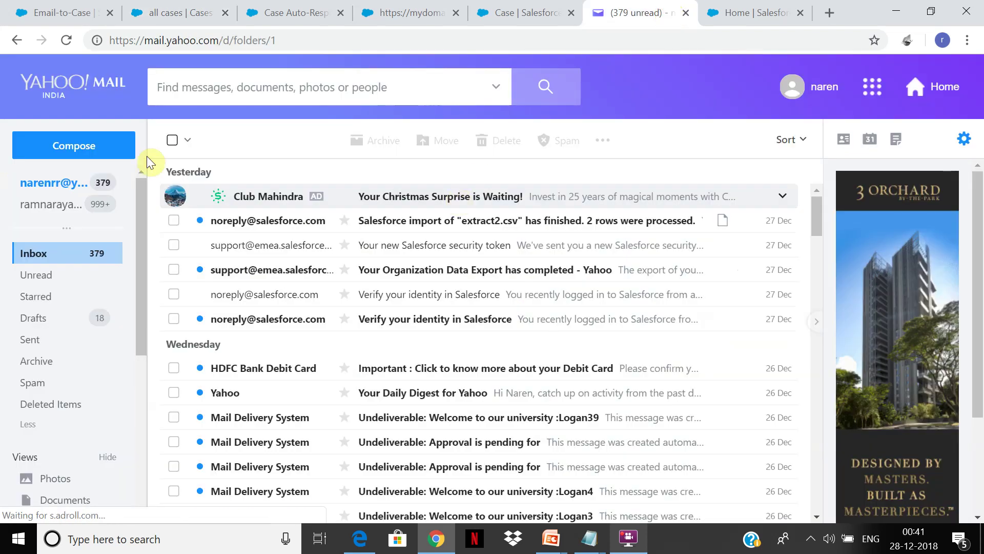
click(830, 12)
text(gmail)
key(Return)
click(520, 6)
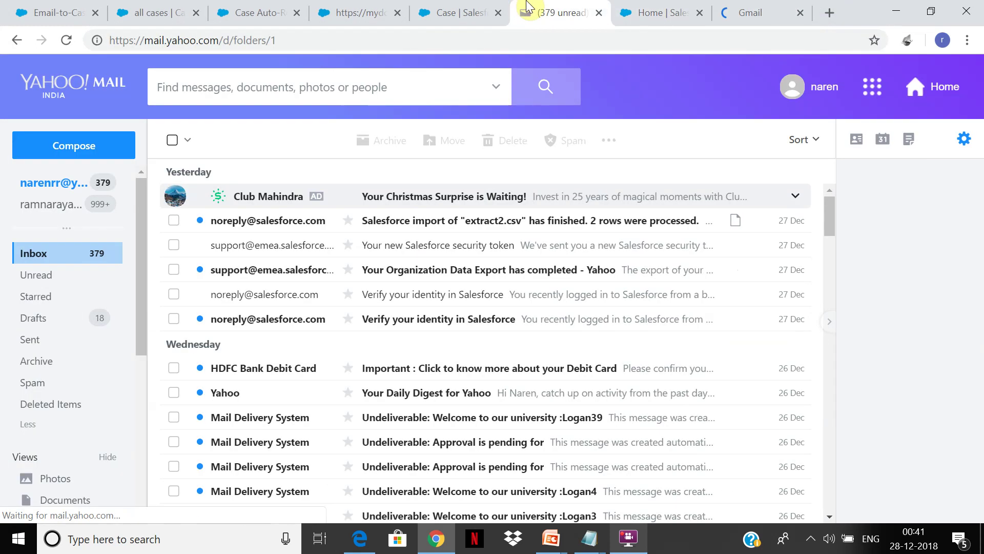
click(628, 539)
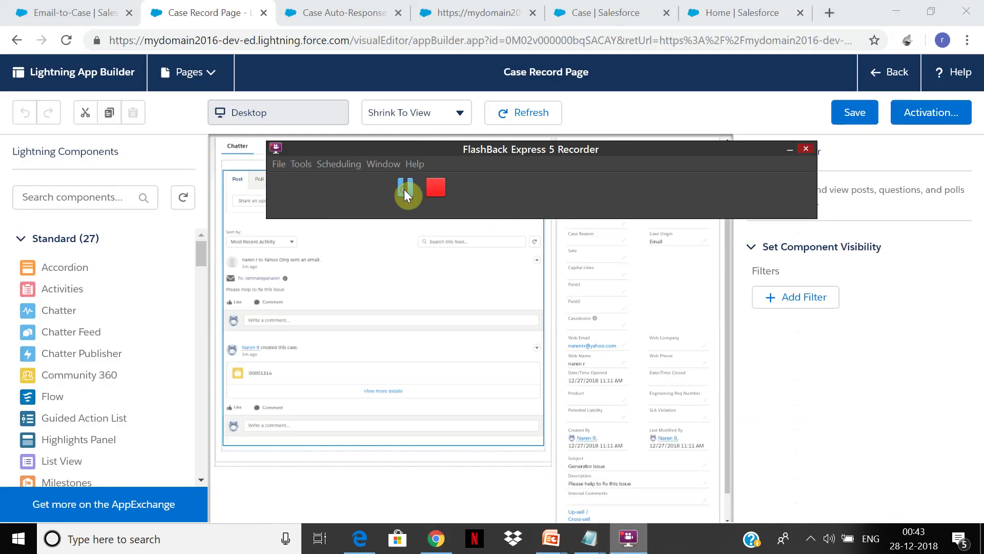
From the Salesforce Service home, open new case 00001314 'Generator issue' in the Cases list
click(615, 7)
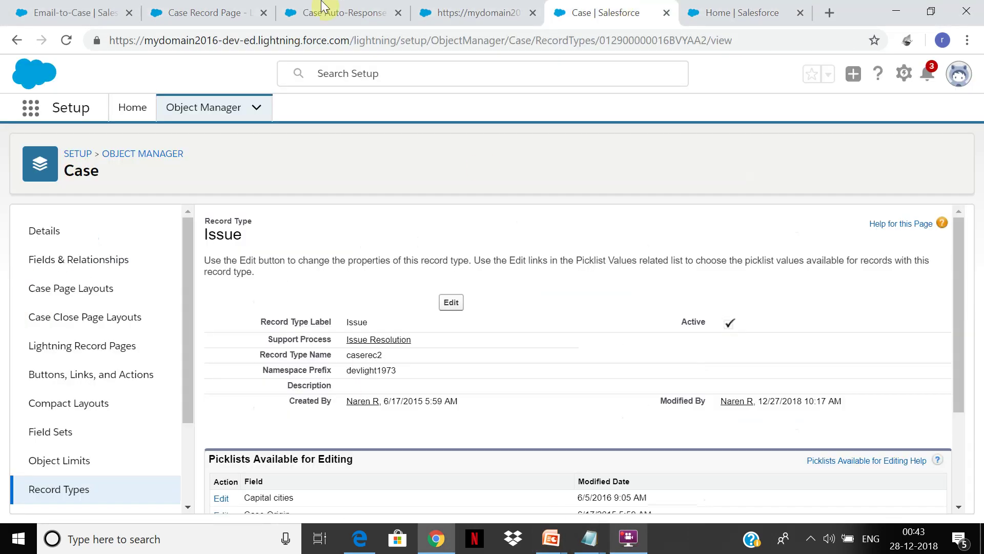
click(336, 11)
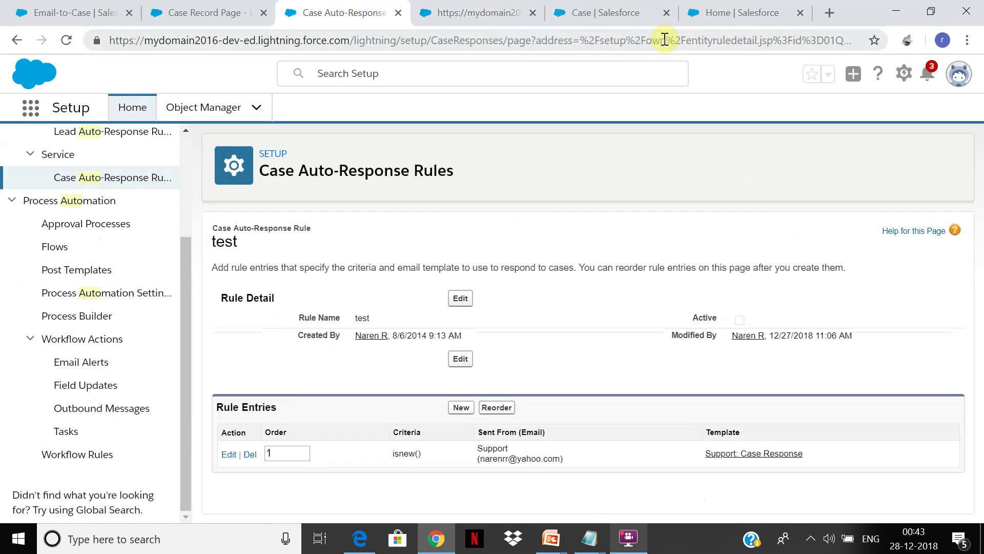
click(728, 12)
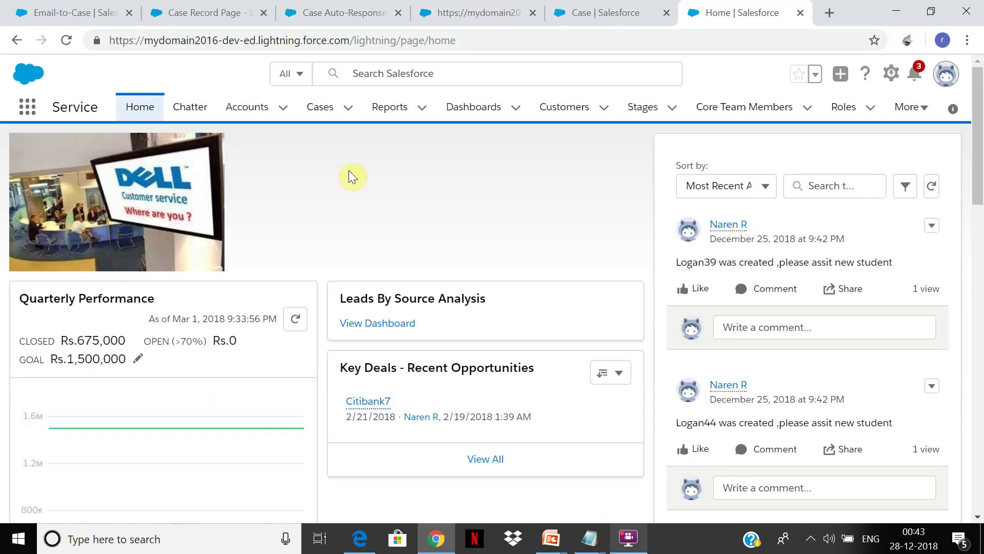
click(317, 112)
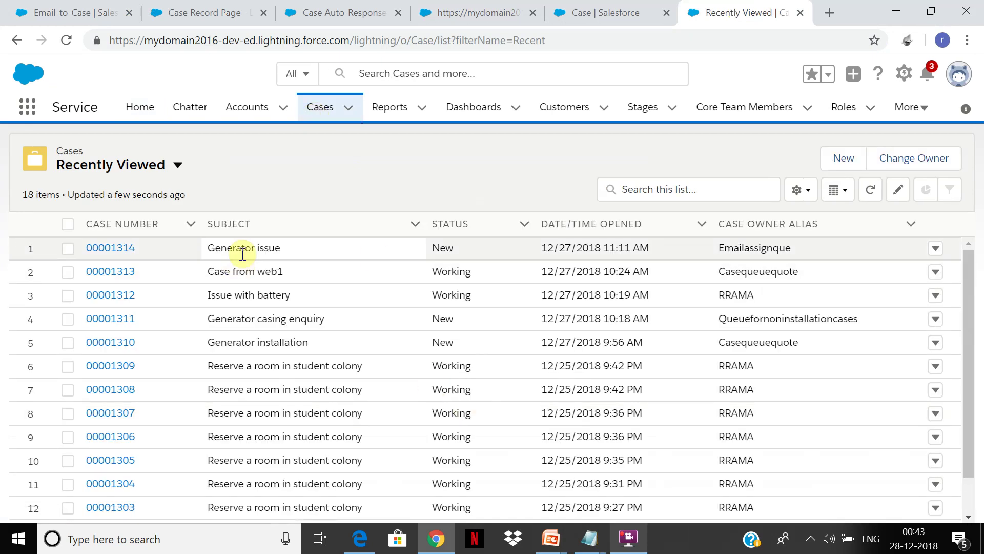
click(116, 248)
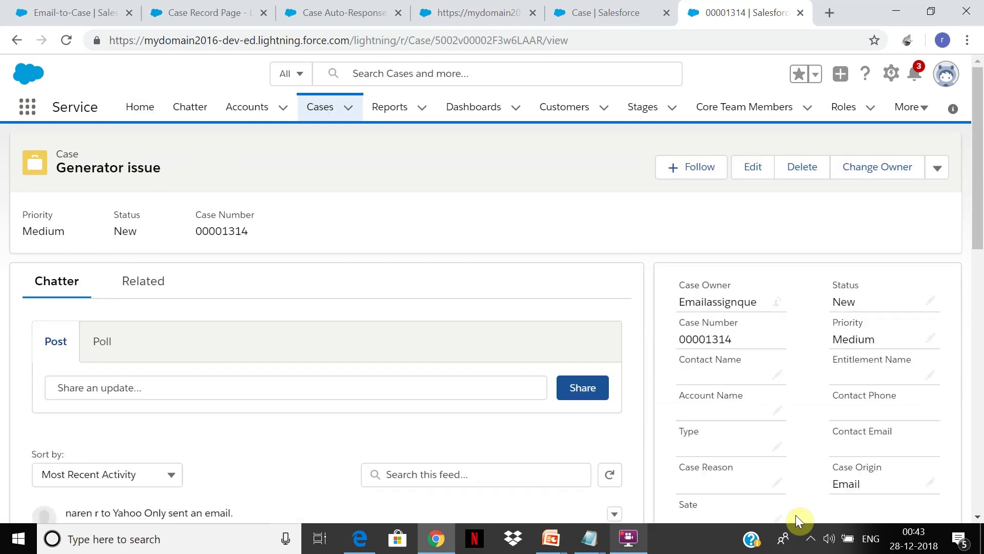
Review case 00001314's details and email feed, then switch to the Issue record type setup page
drag(979, 208, 960, 471)
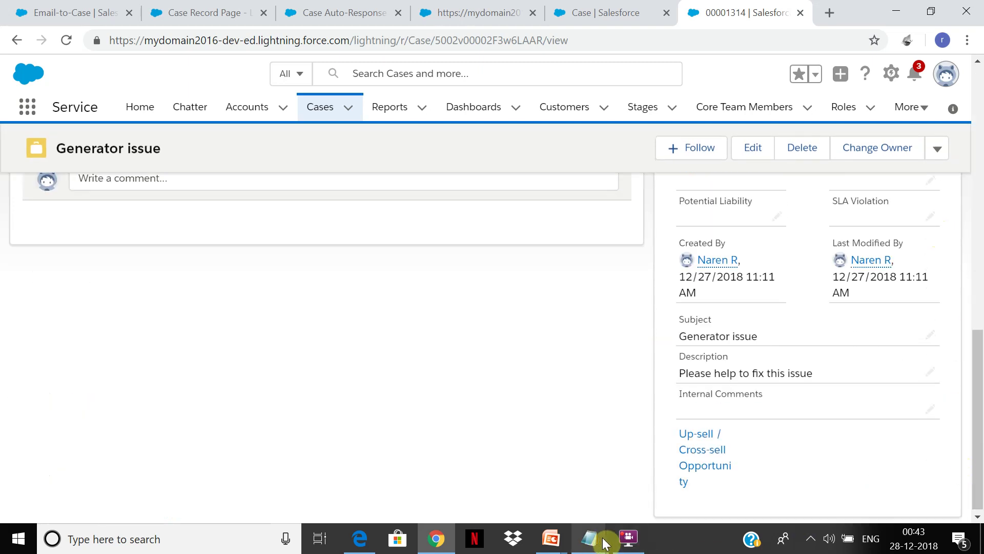
click(628, 538)
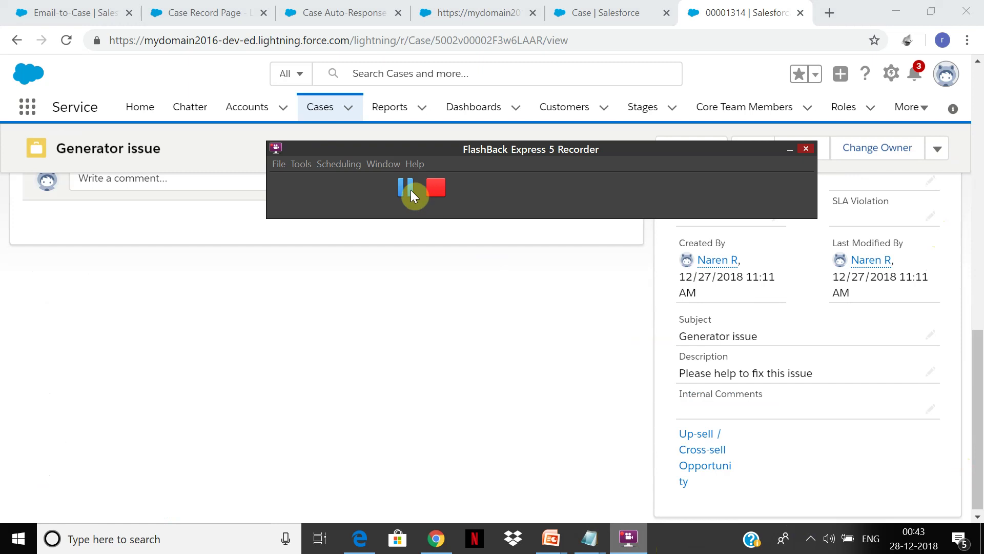
click(417, 324)
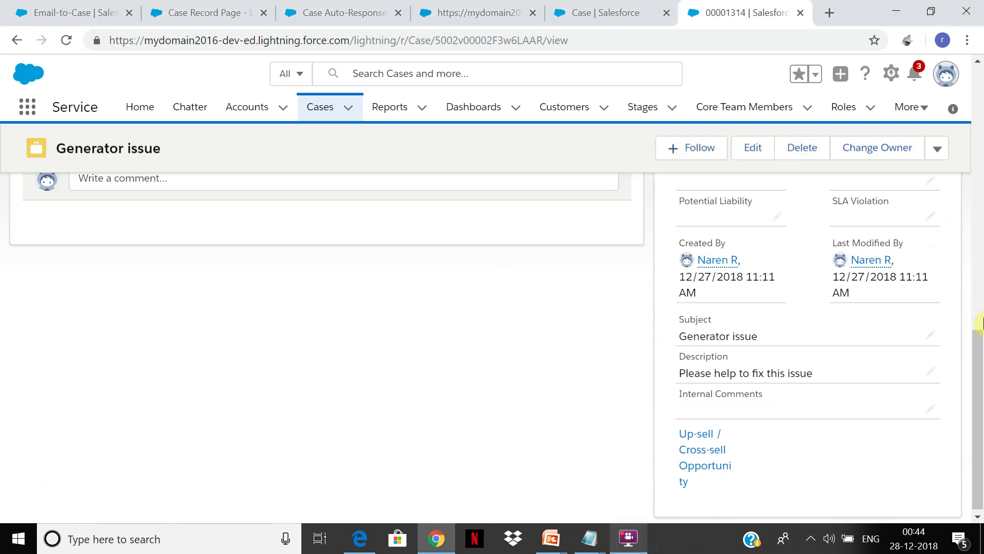
drag(977, 383, 974, 356)
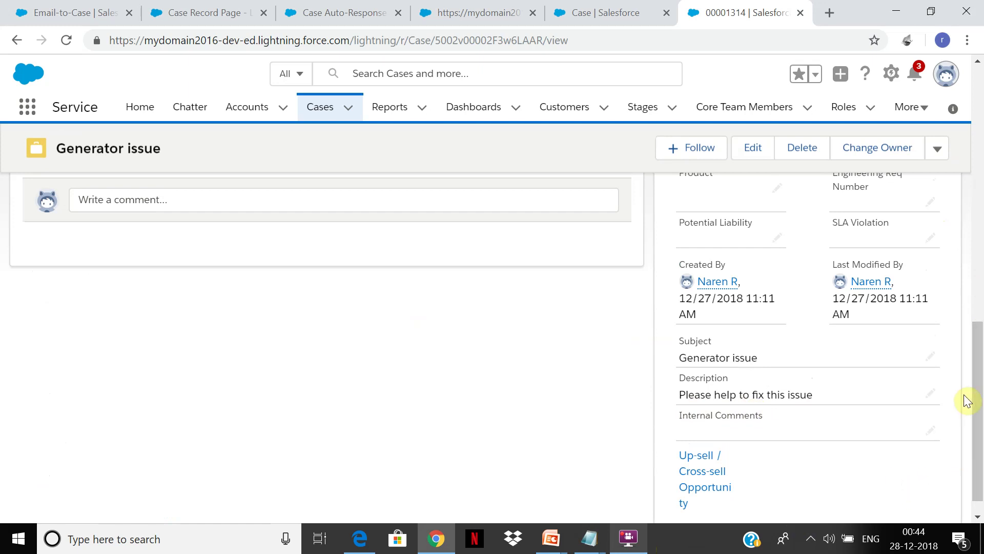
scroll(979, 392, up, 5)
scroll(979, 392, down, 6)
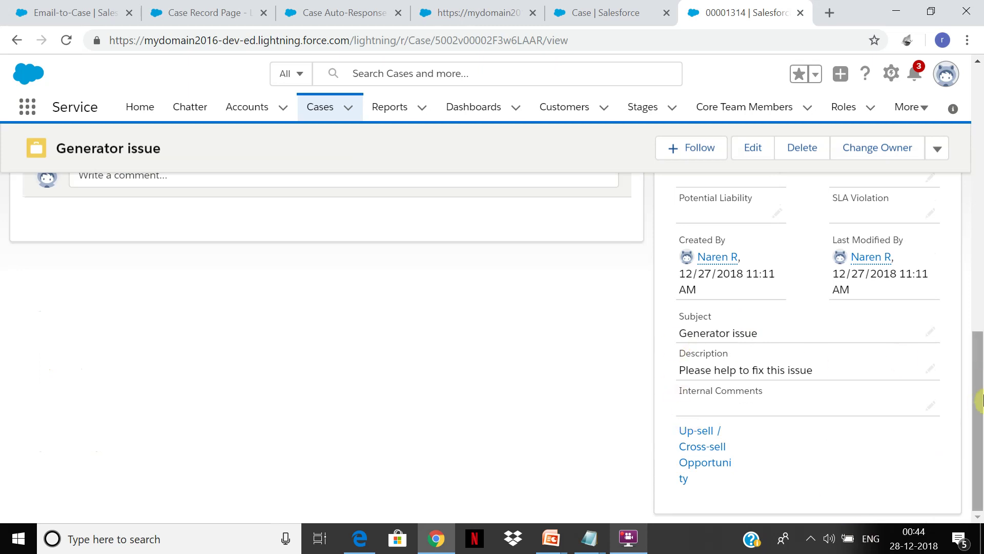
scroll(980, 400, up, 6)
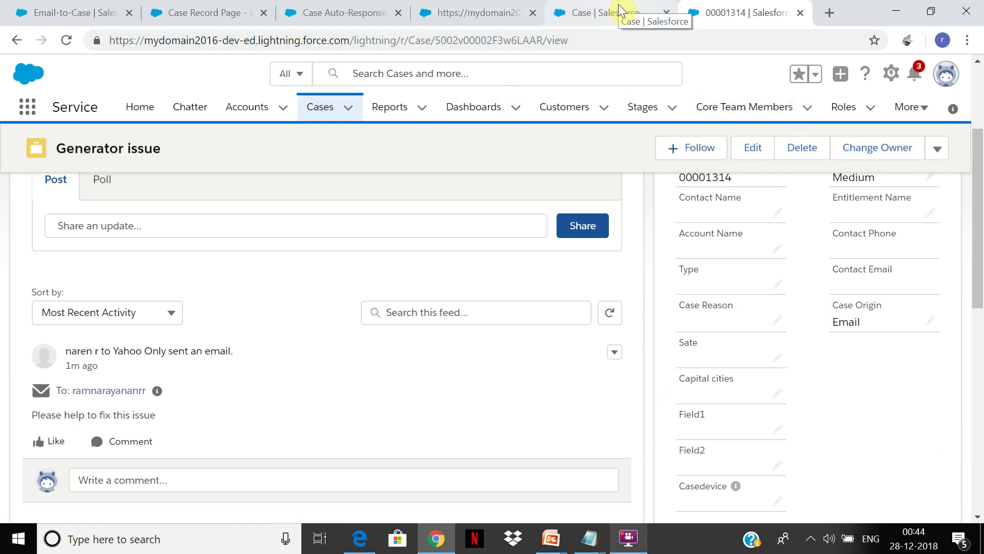
click(621, 10)
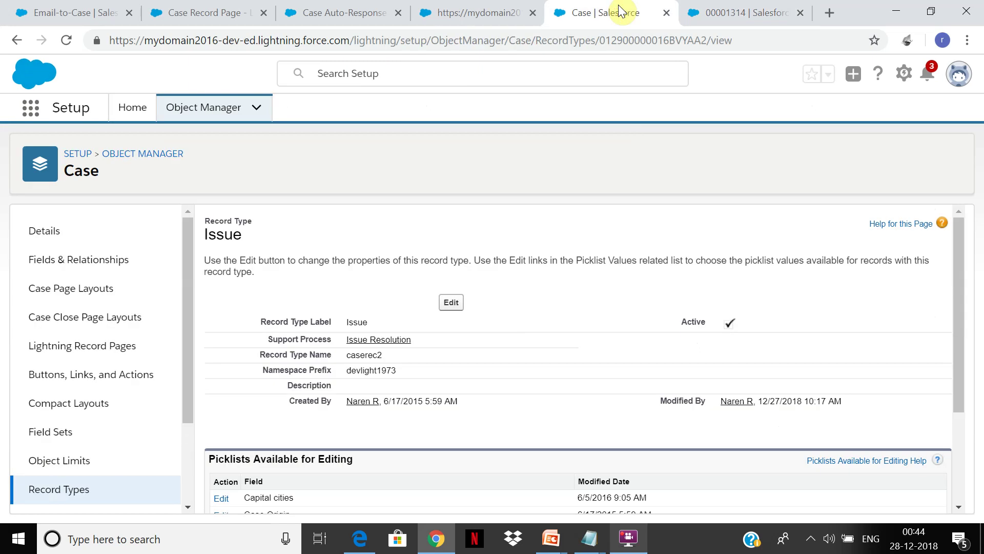
mouse_move(630, 548)
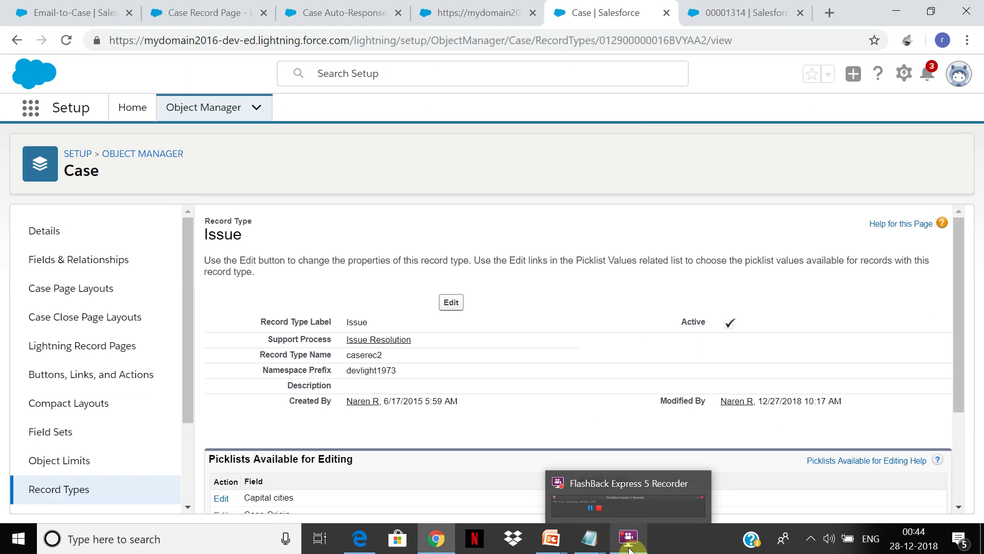
click(629, 542)
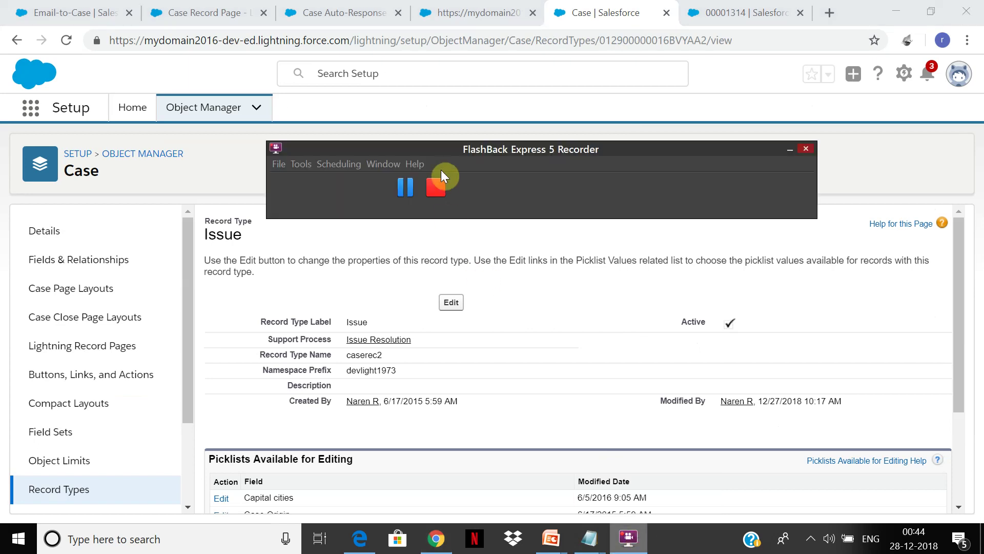